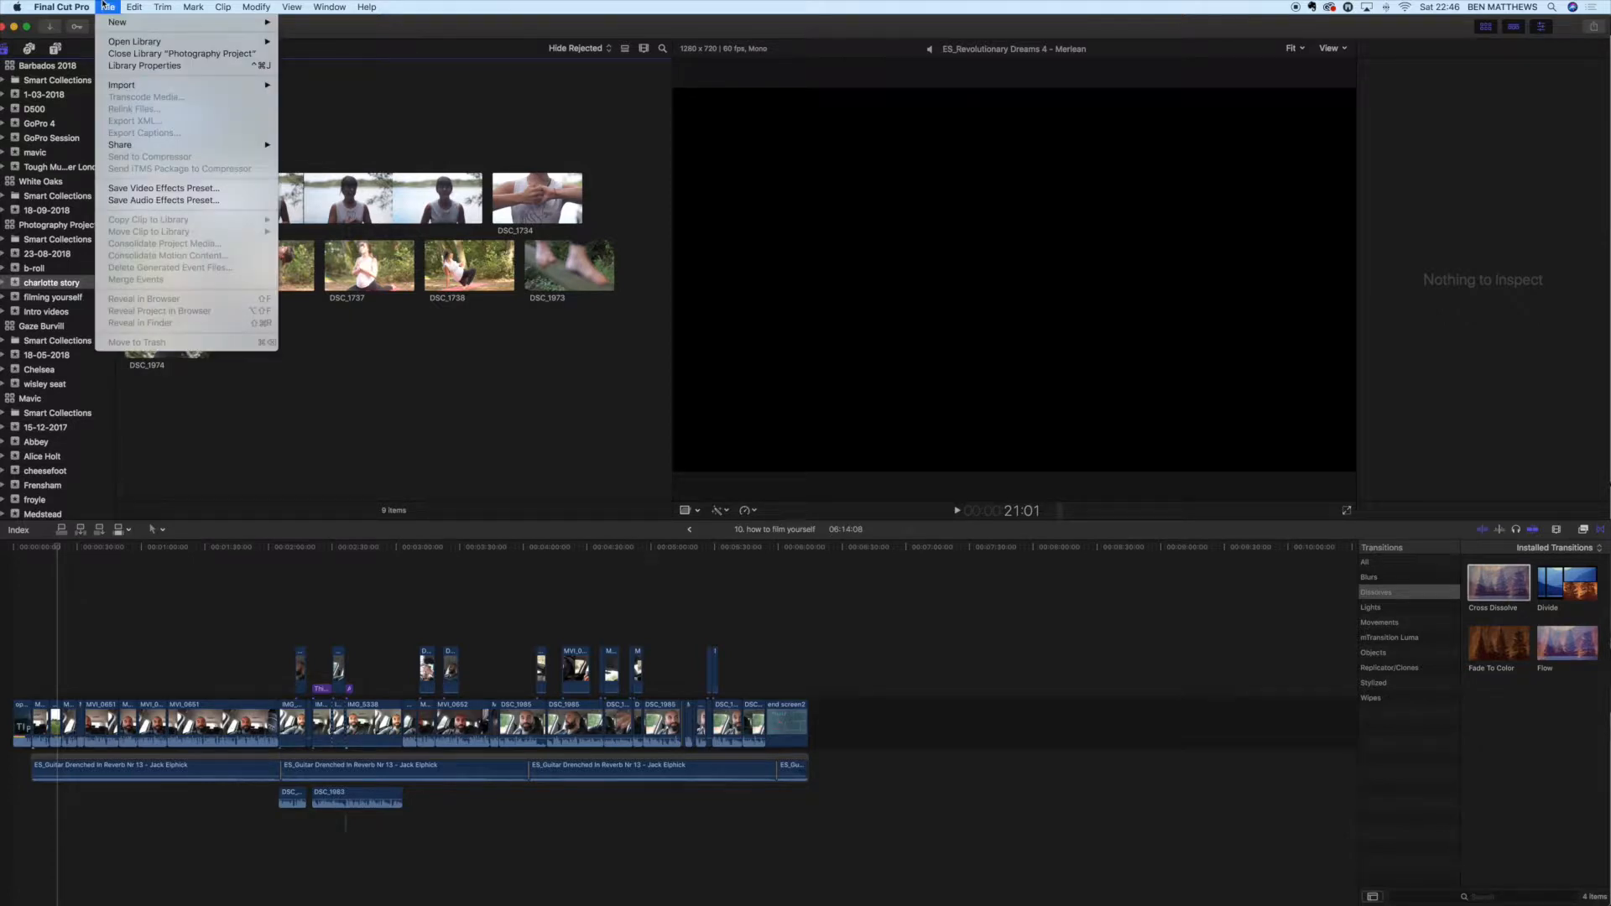
- Create a new project named "What Yoga Means To me" in the charlotte story event
mouse_move(114, 22)
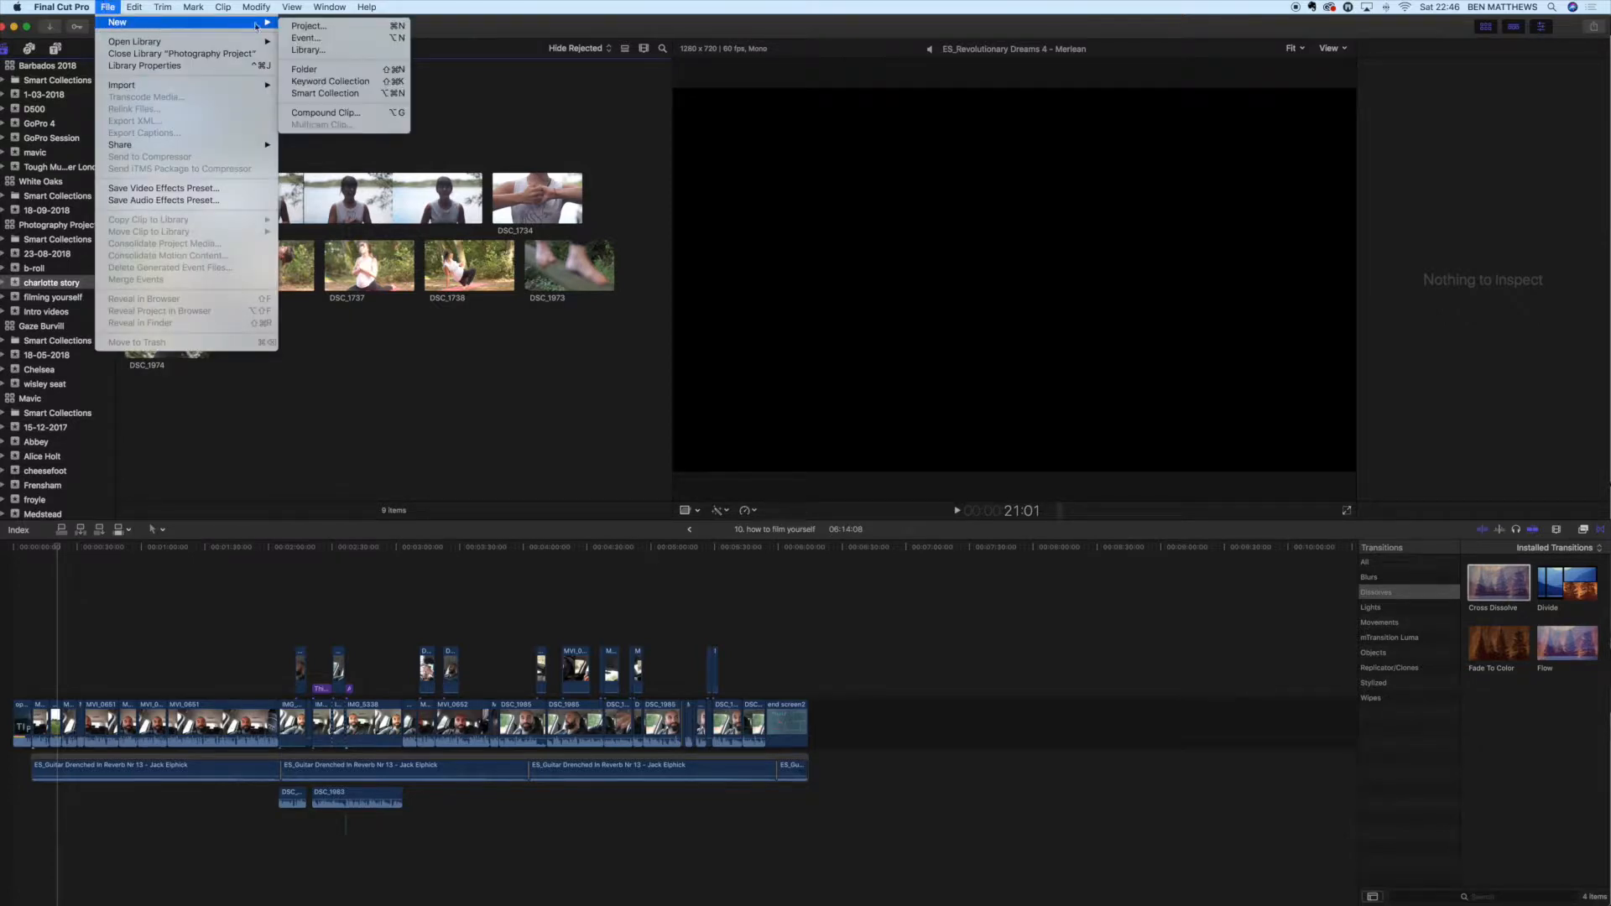
left_click(344, 27)
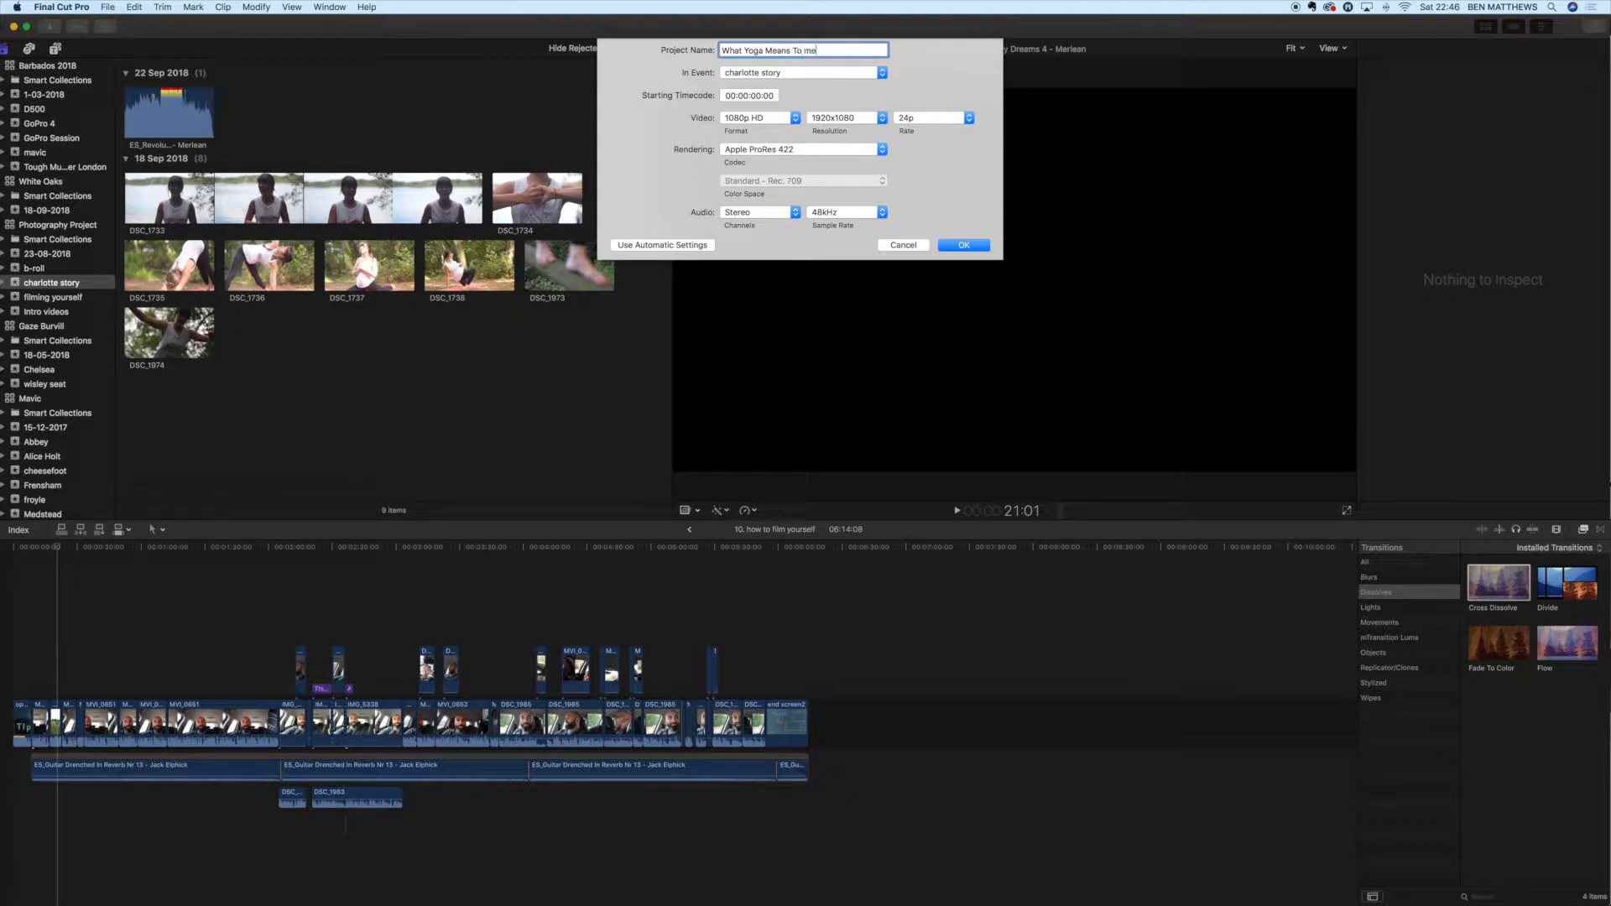
key("Return")
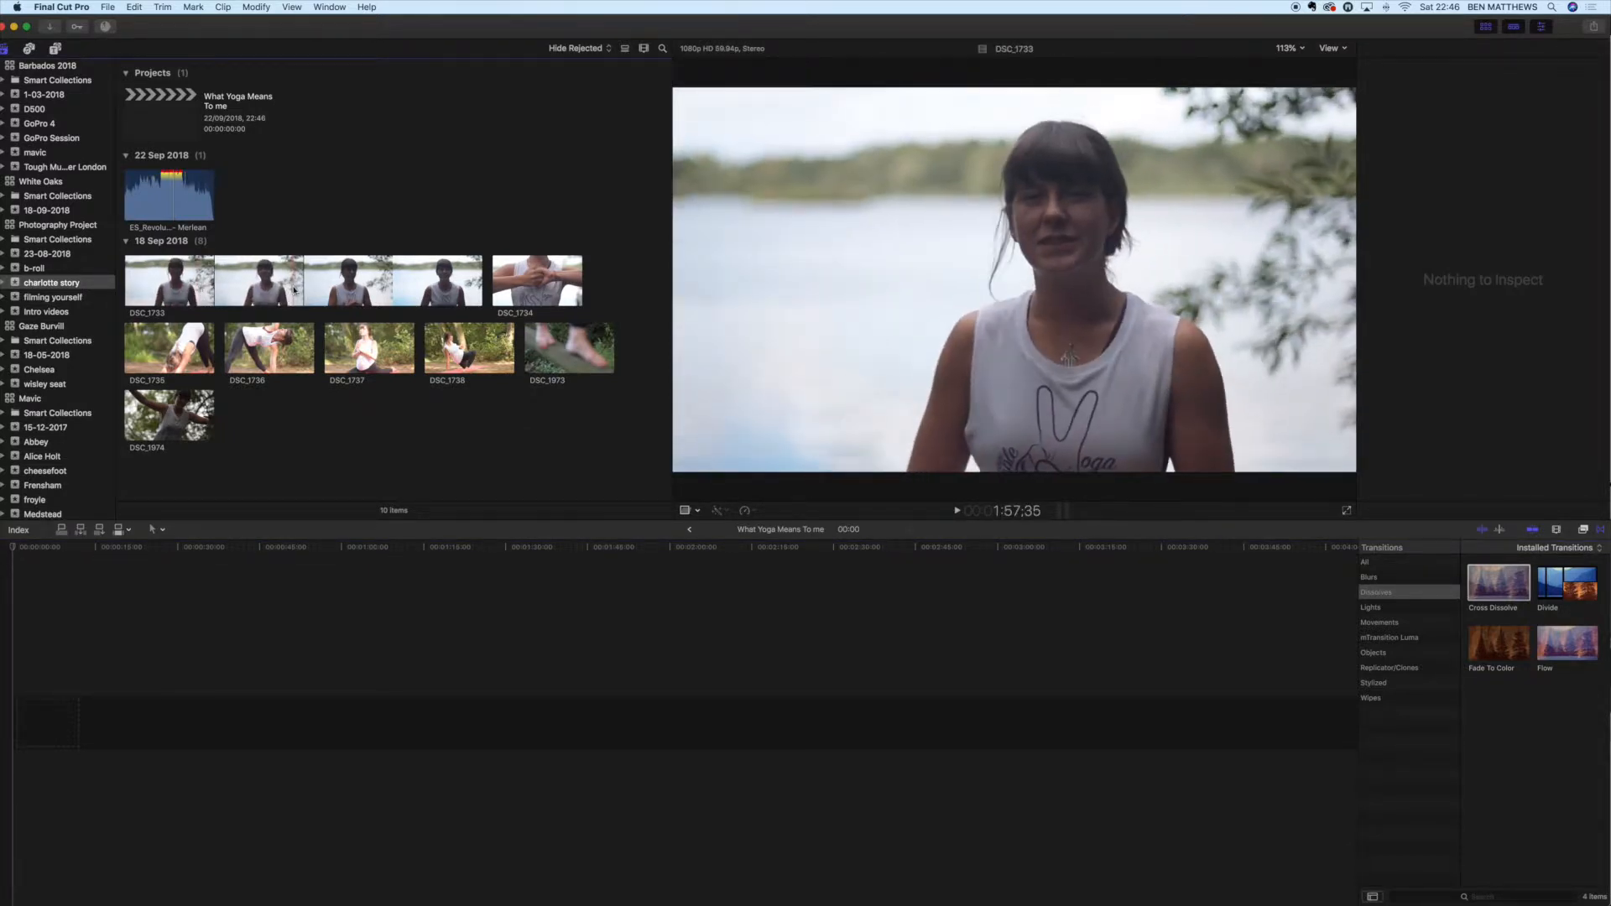
- Add the later part of interview clip DSC_1733 to the empty timeline and trim off its unwanted beginning
left_click_drag(290, 291, 481, 294)
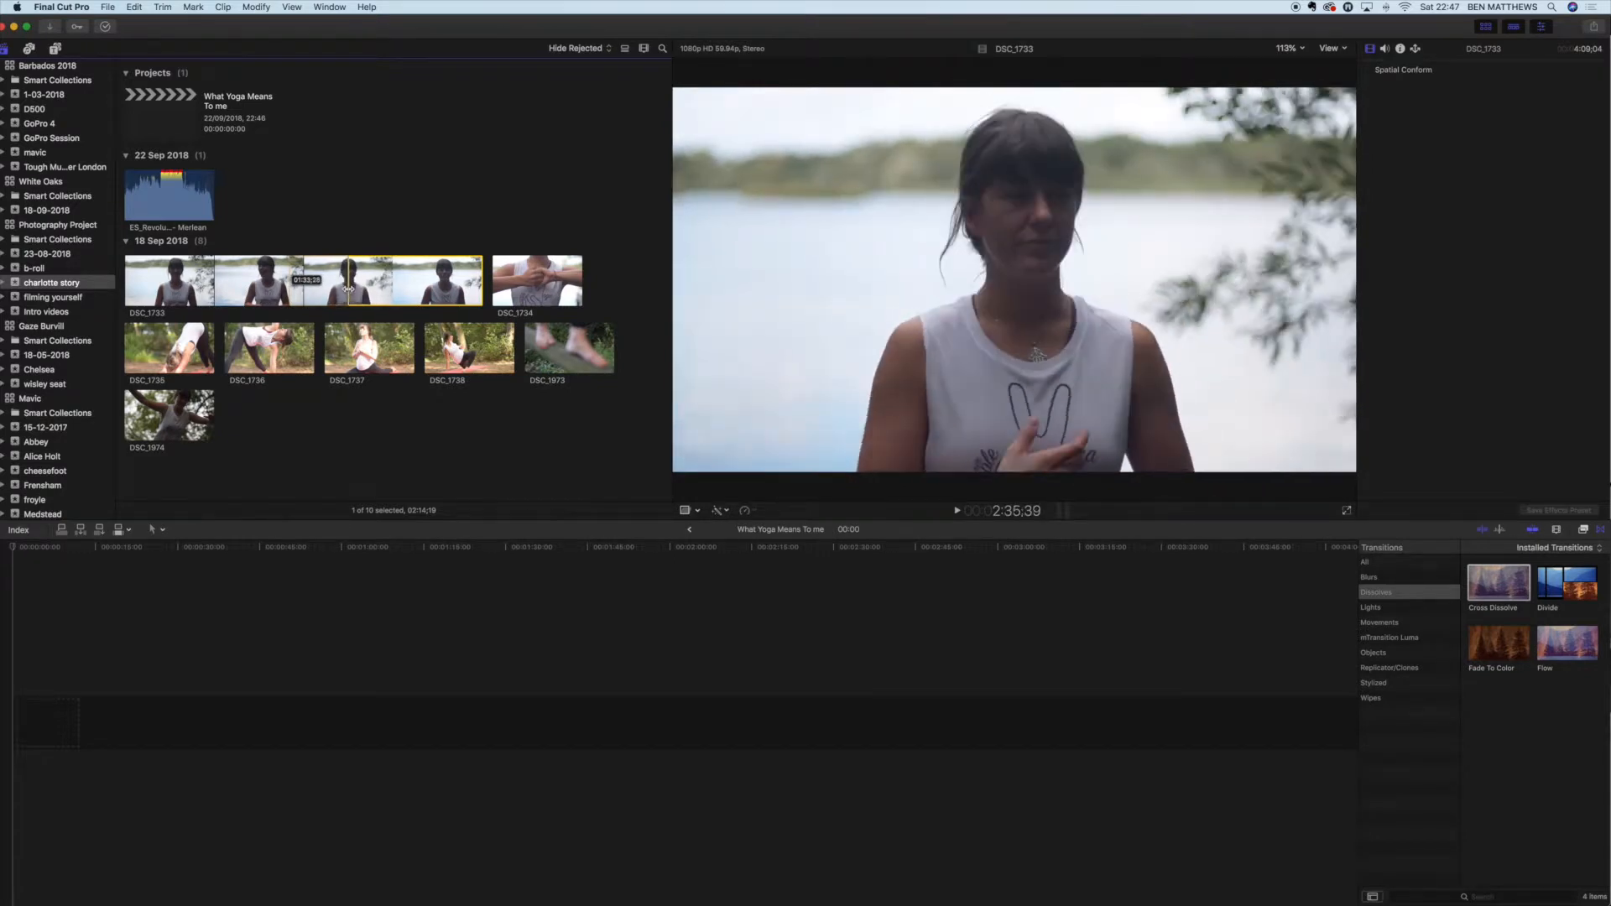
left_click_drag(64, 695, 135, 726)
key("space")
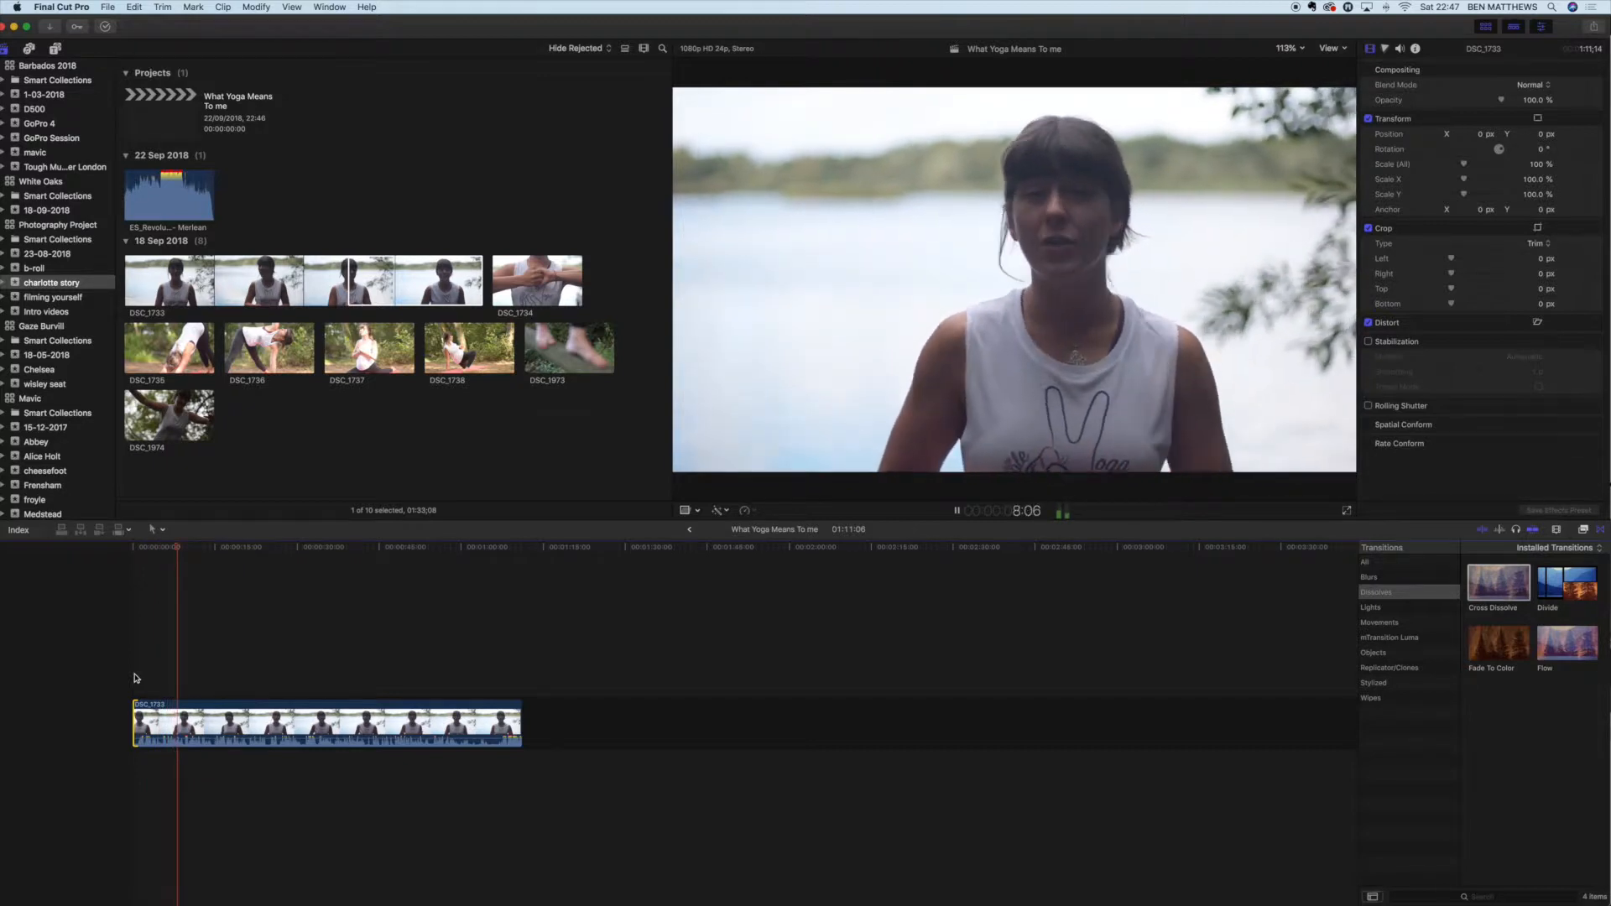
key("space")
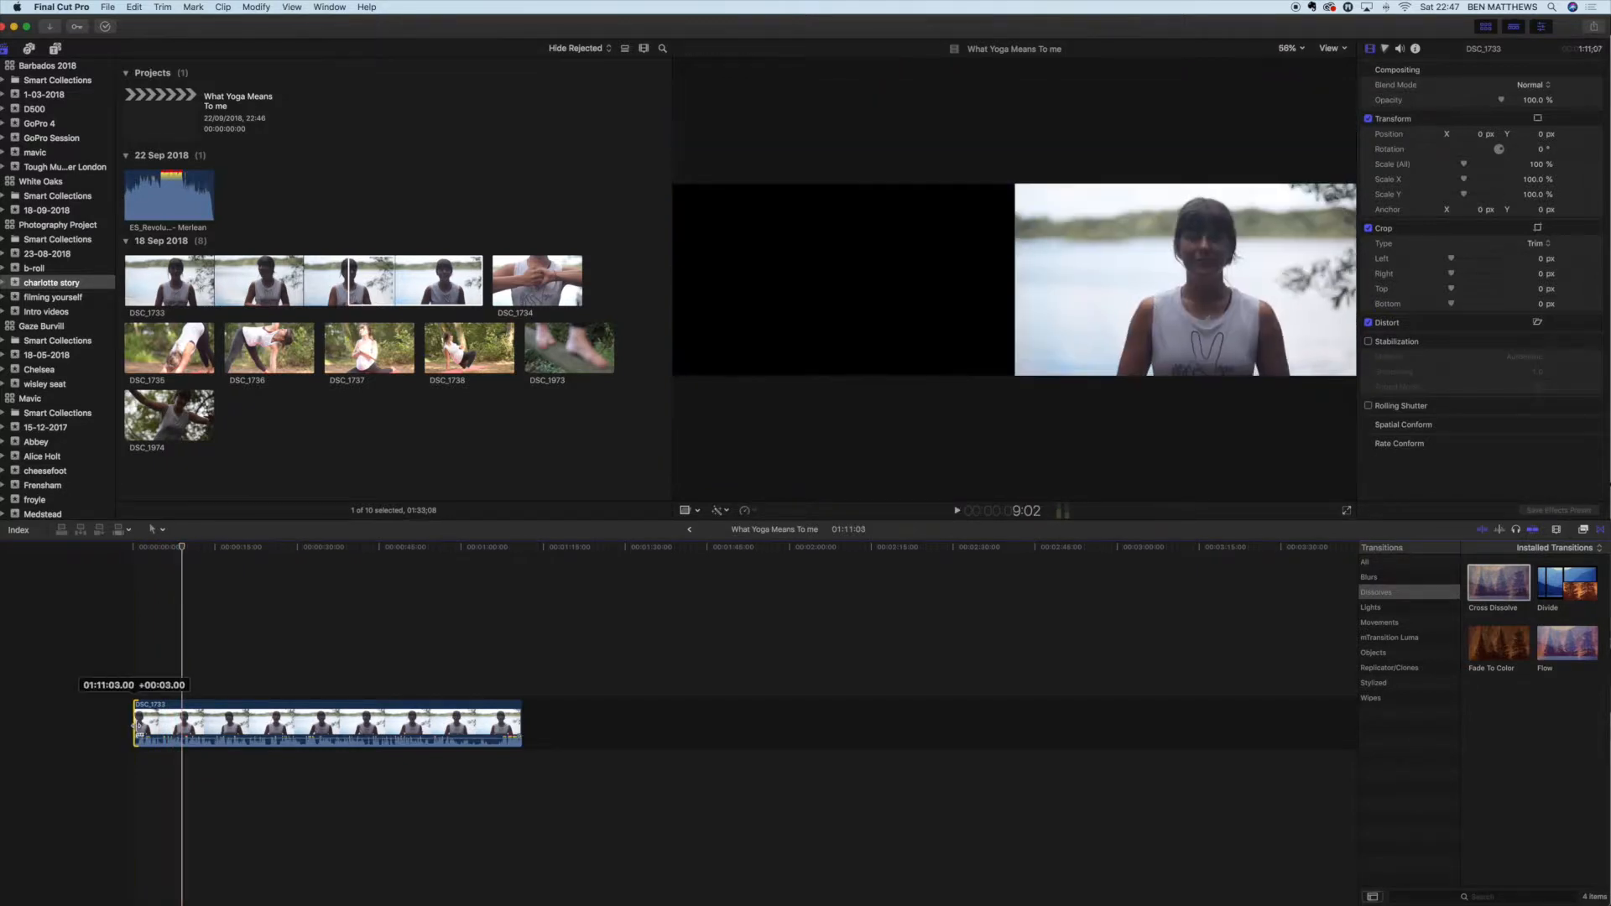
key("space")
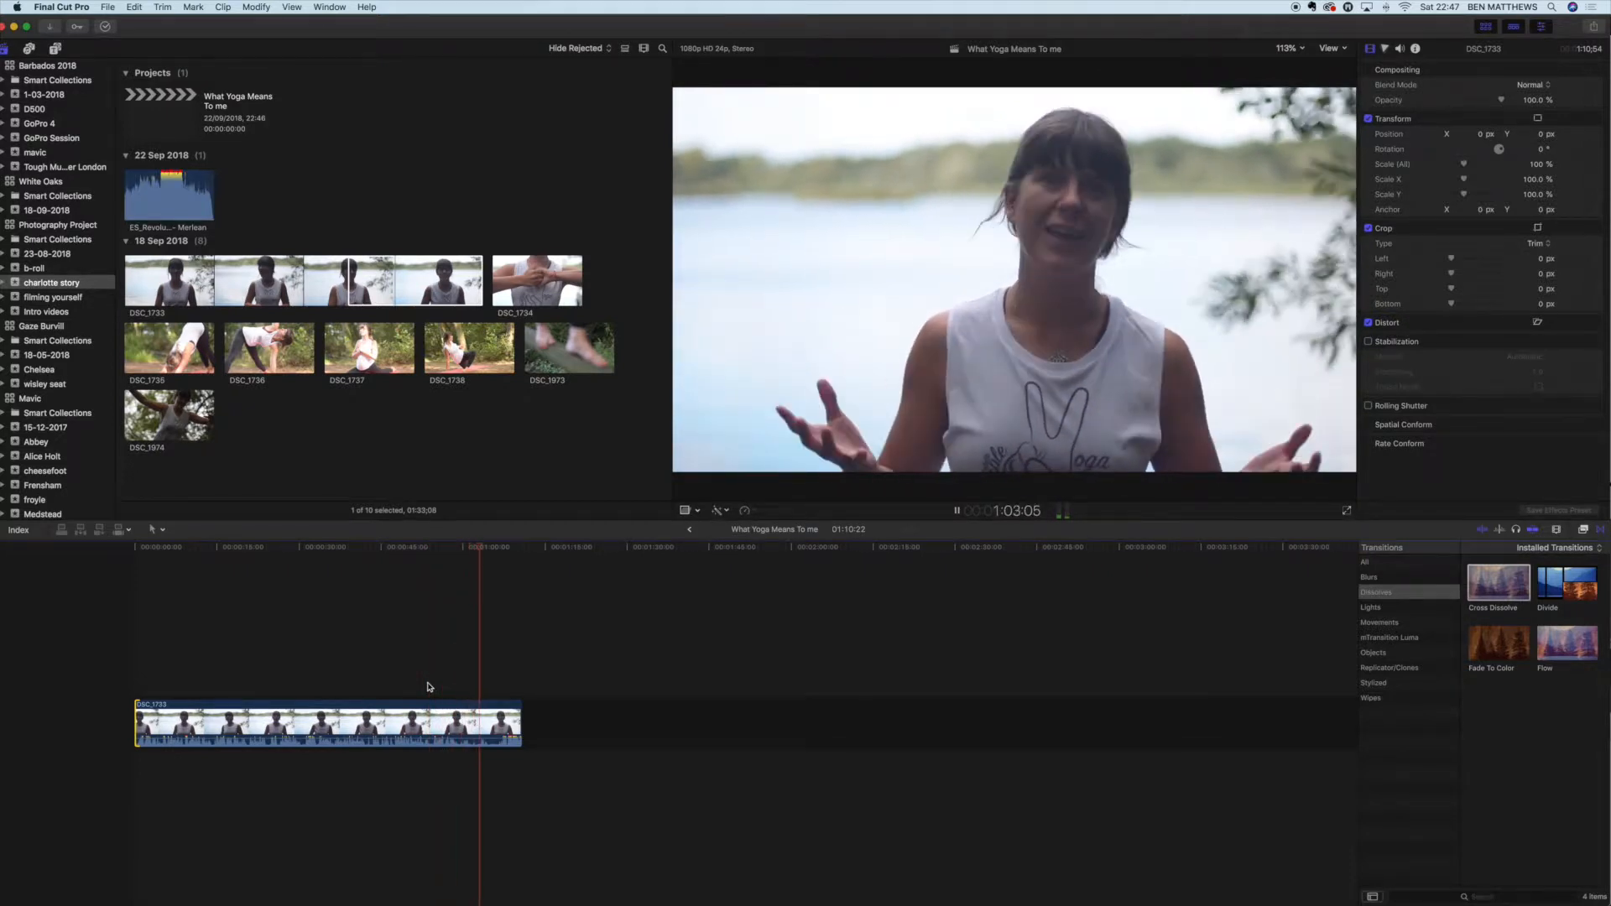
- Shorten the end of the interview clip and shave a little more off its start, for a length of about 1:04
left_click_drag(521, 720, 492, 720)
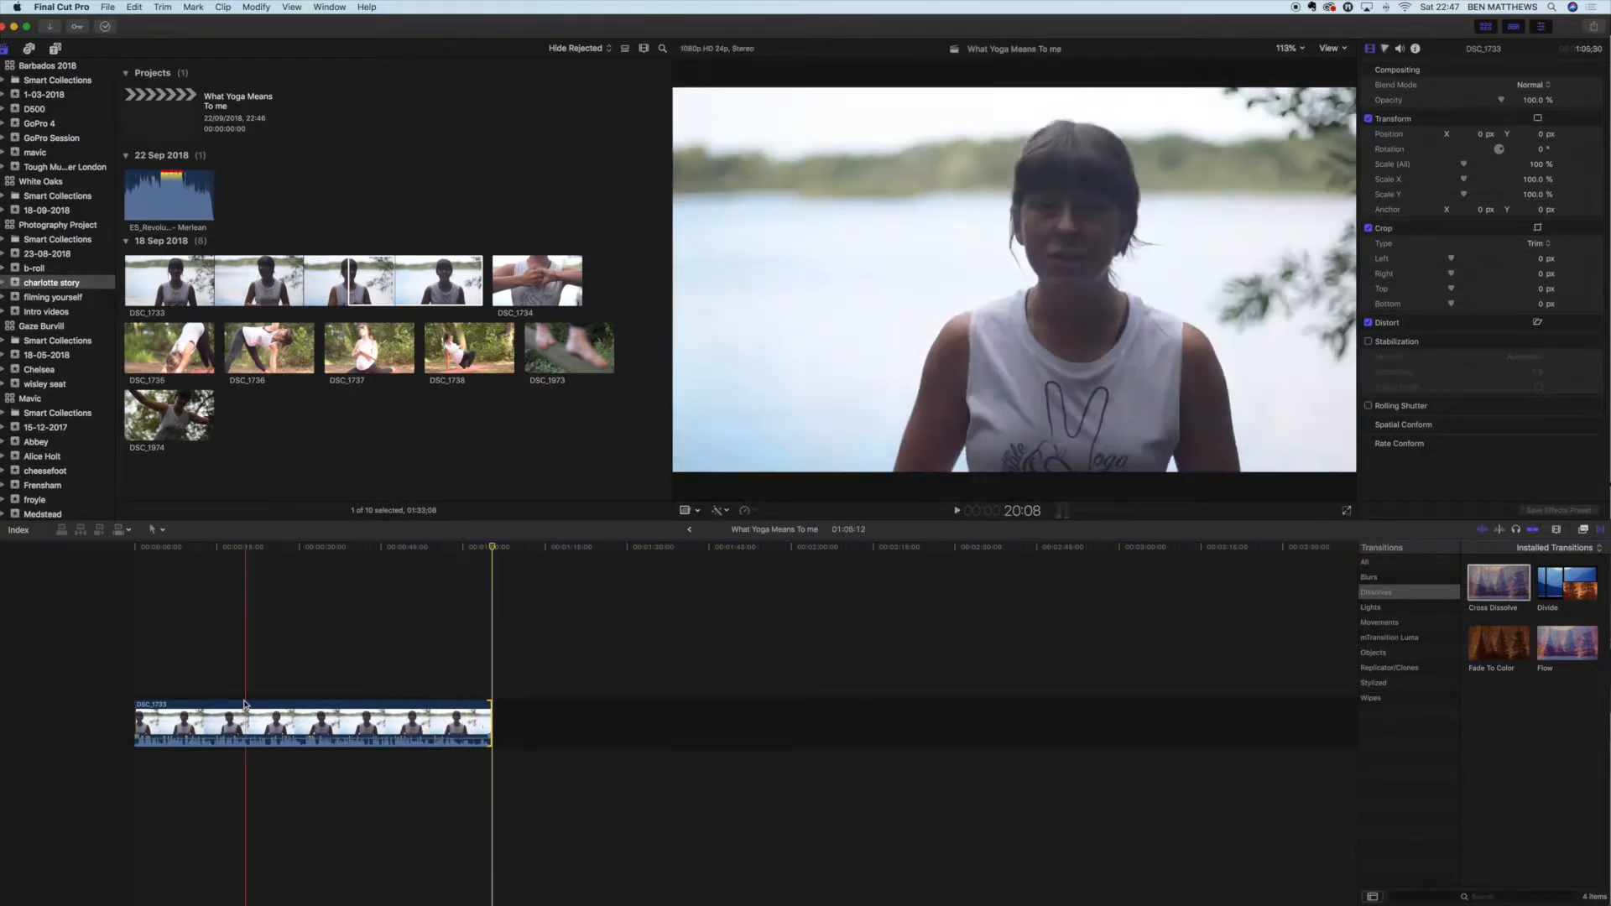
key("space")
left_click(465, 668)
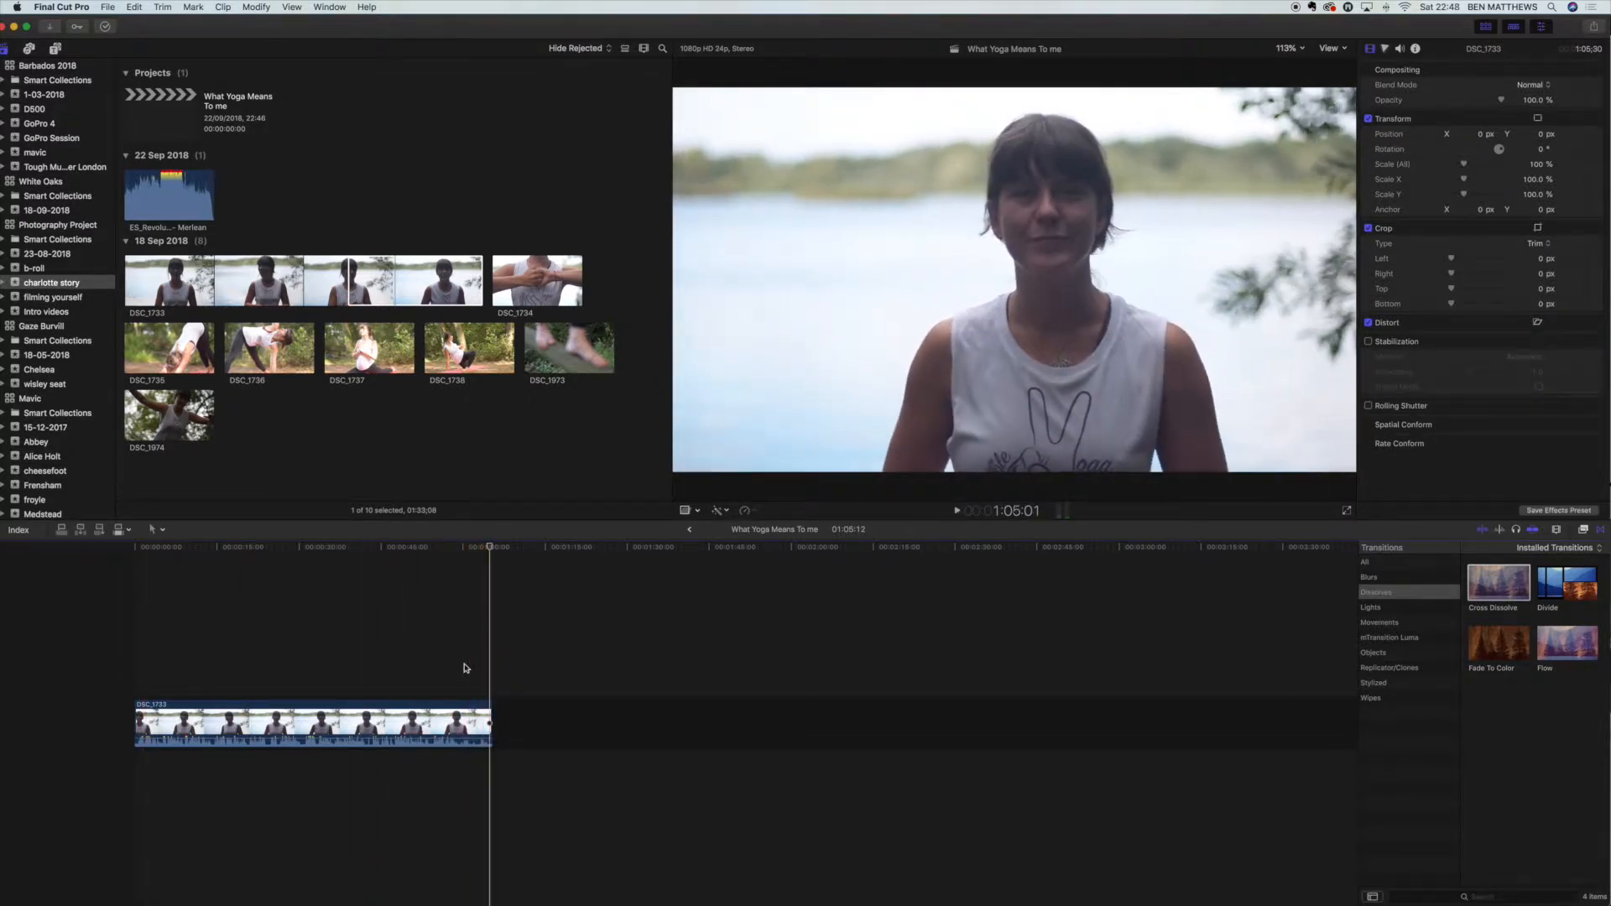
left_click(142, 719)
key("space")
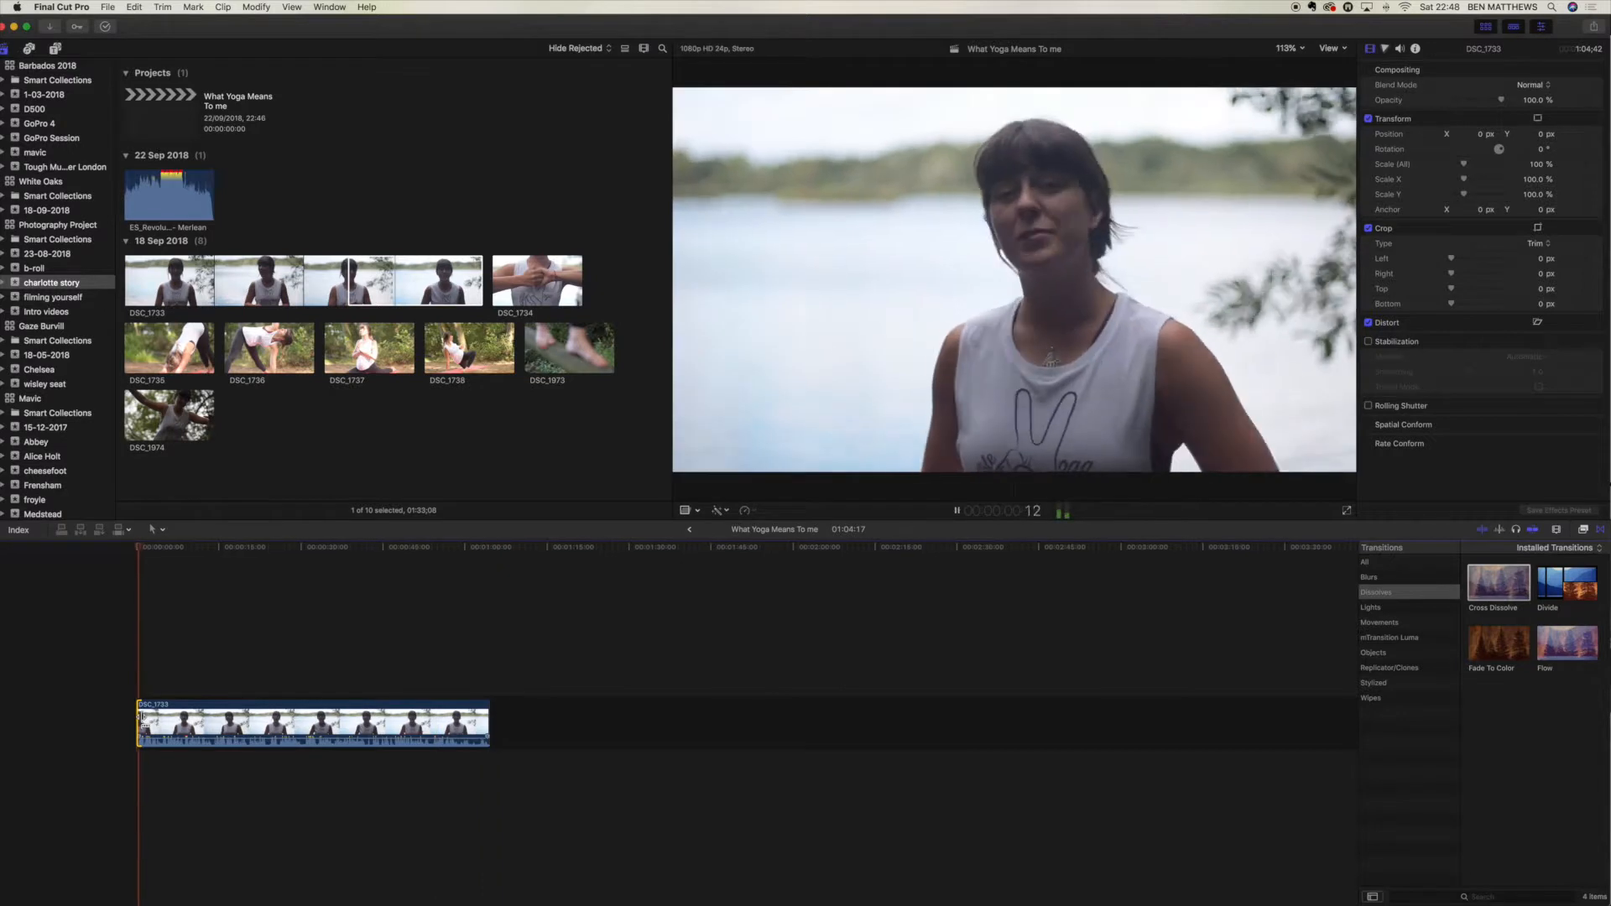
left_click(253, 676)
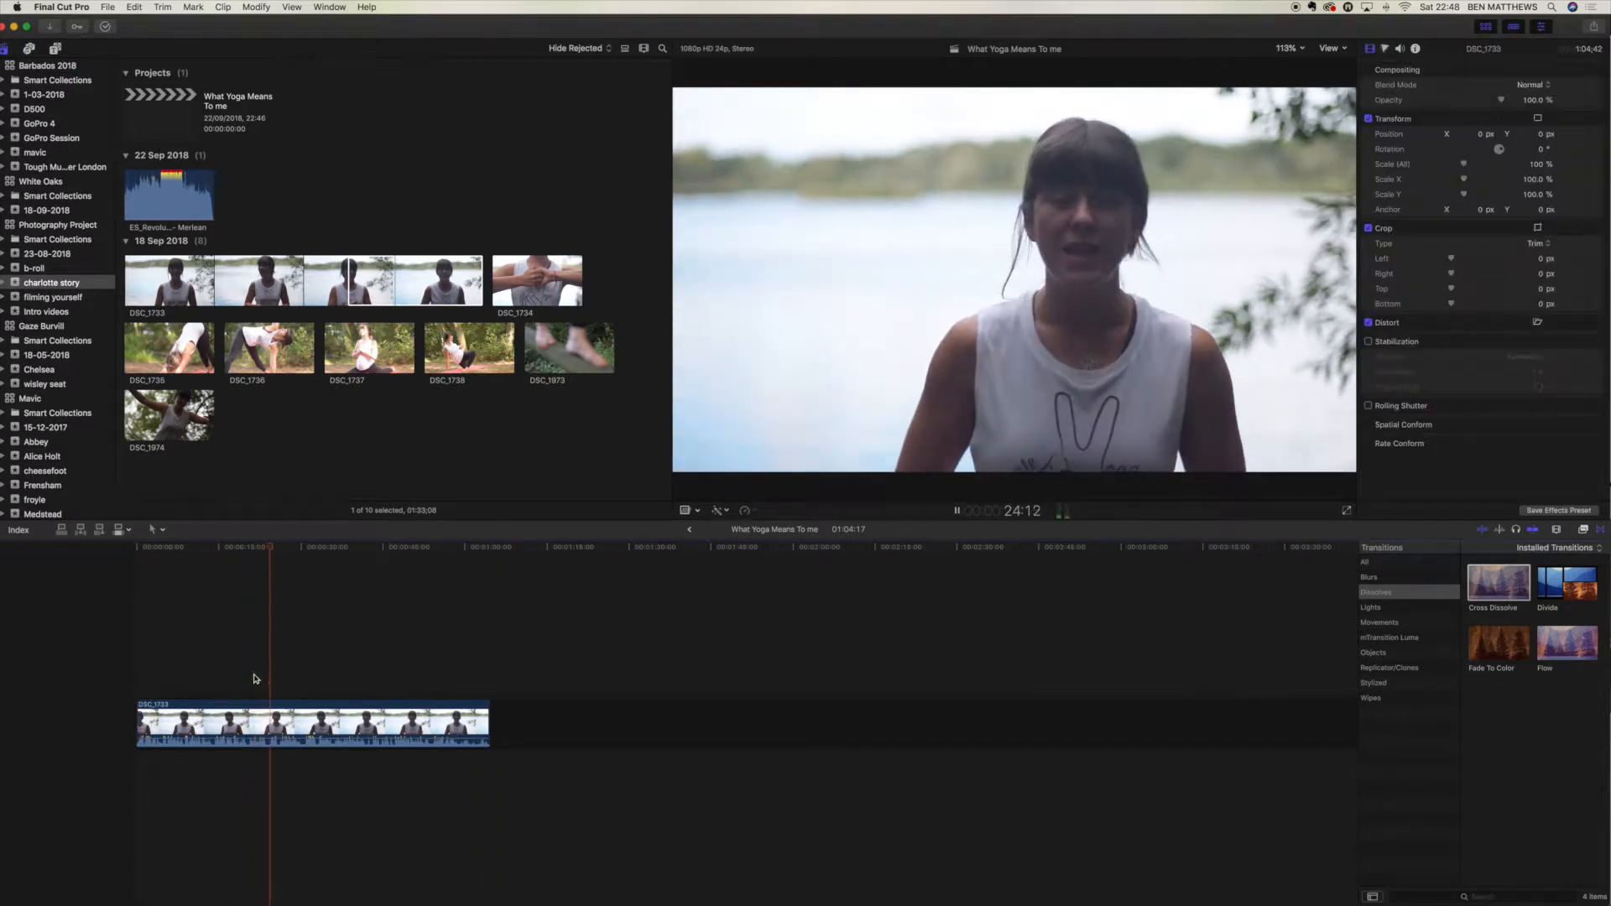
- Turn on stabilization for the interview clip, disable its Dialogue-1 audio channel and play back the sound
left_click(255, 722)
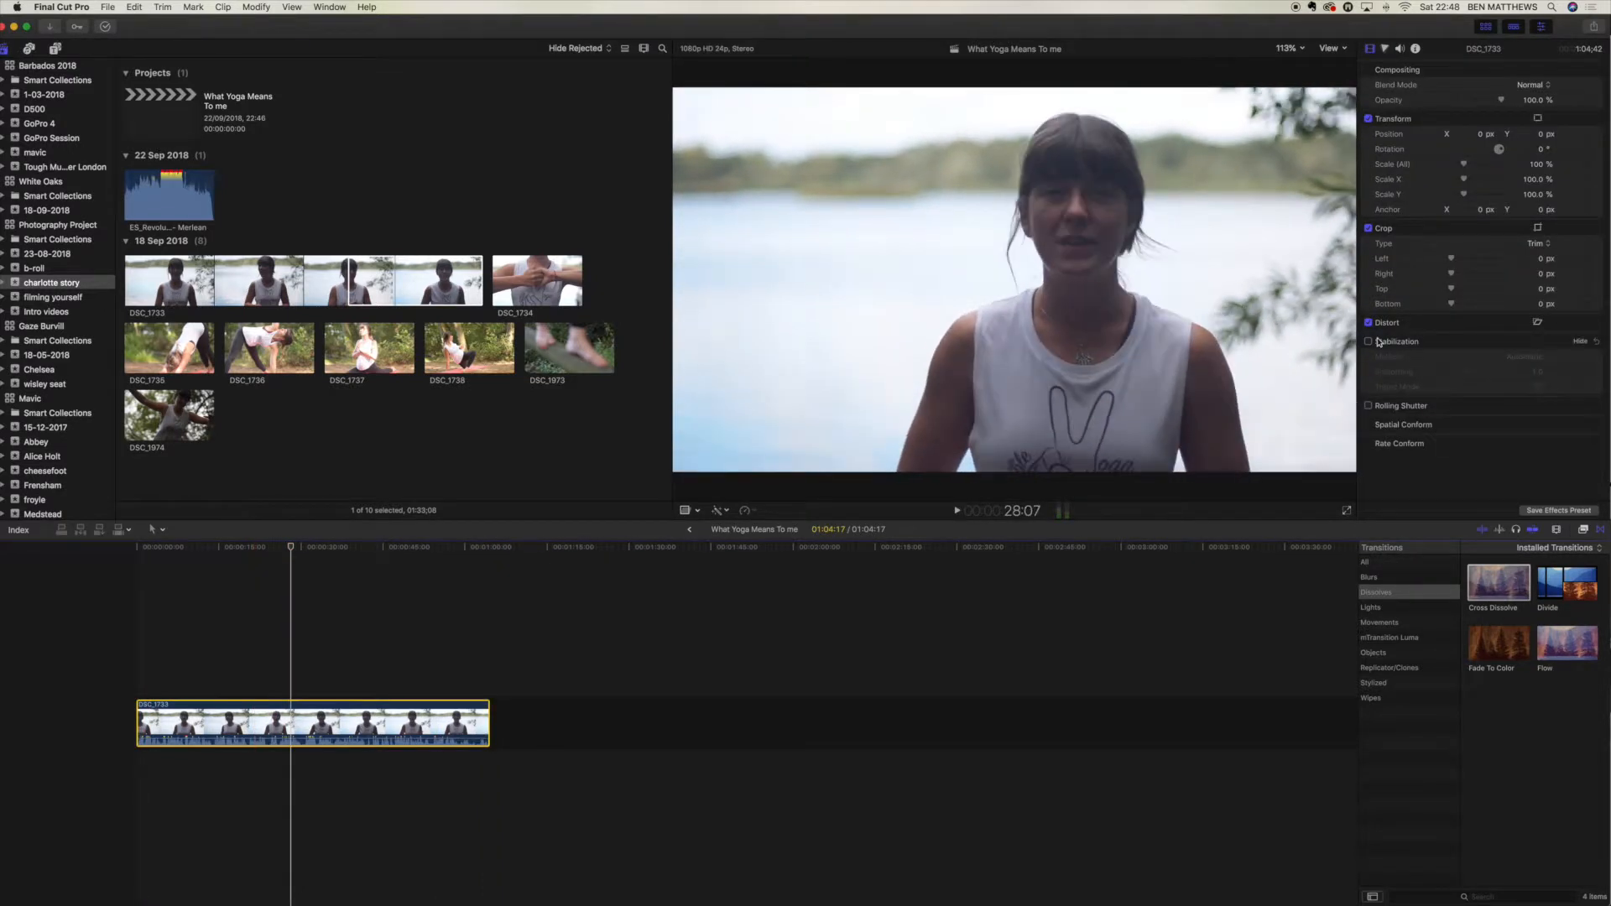
left_click(1398, 48)
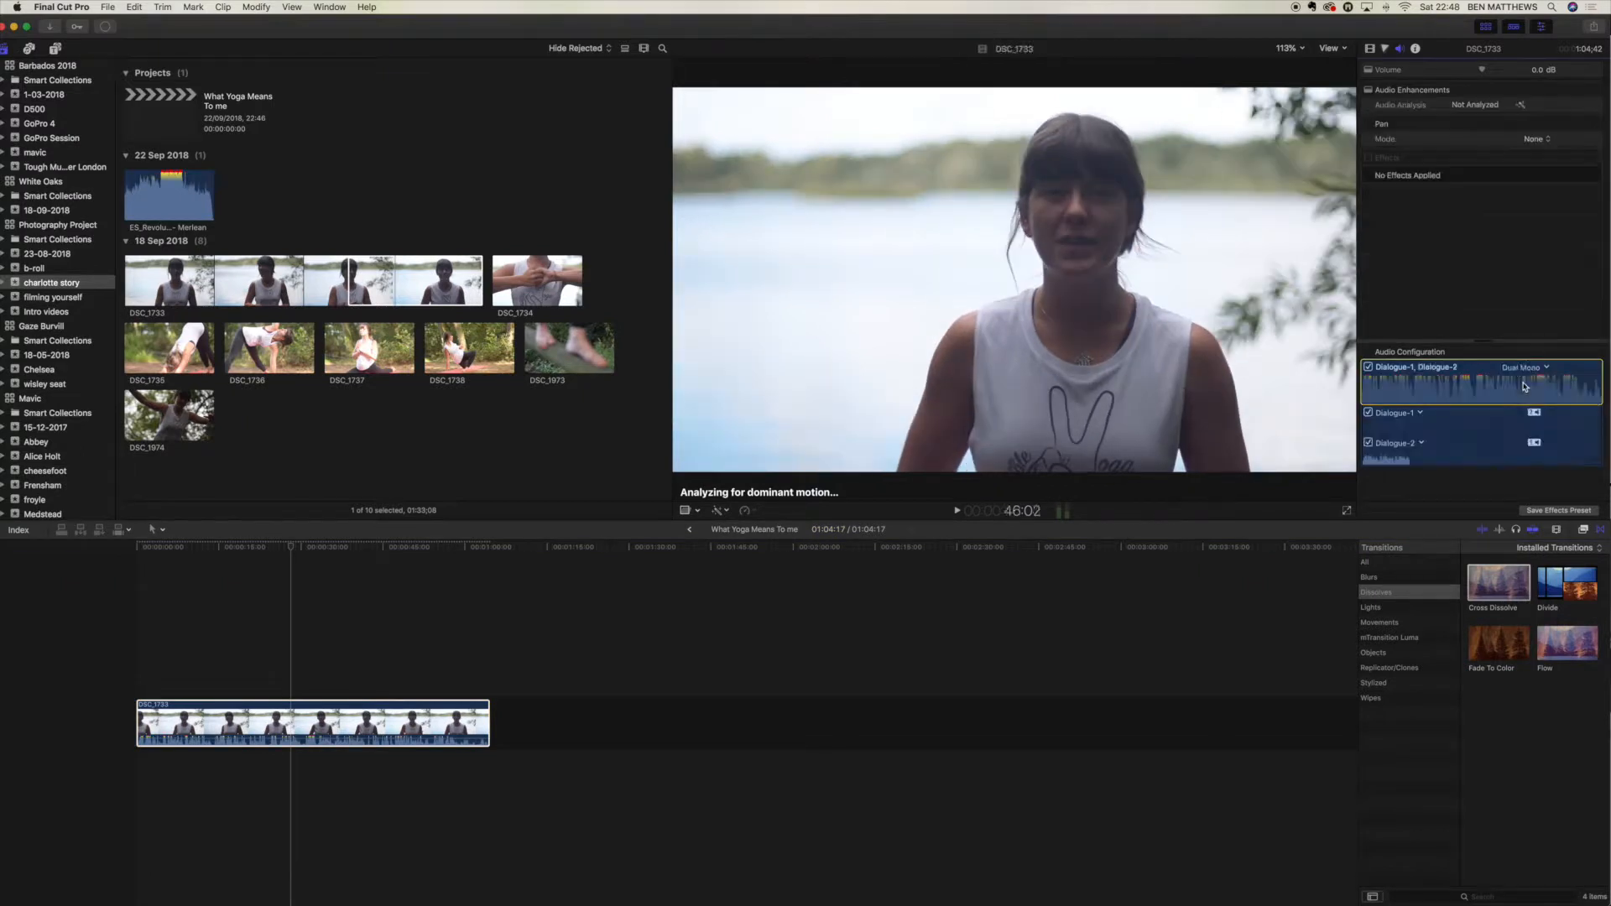
left_click(1368, 412)
left_click(132, 641)
key("space")
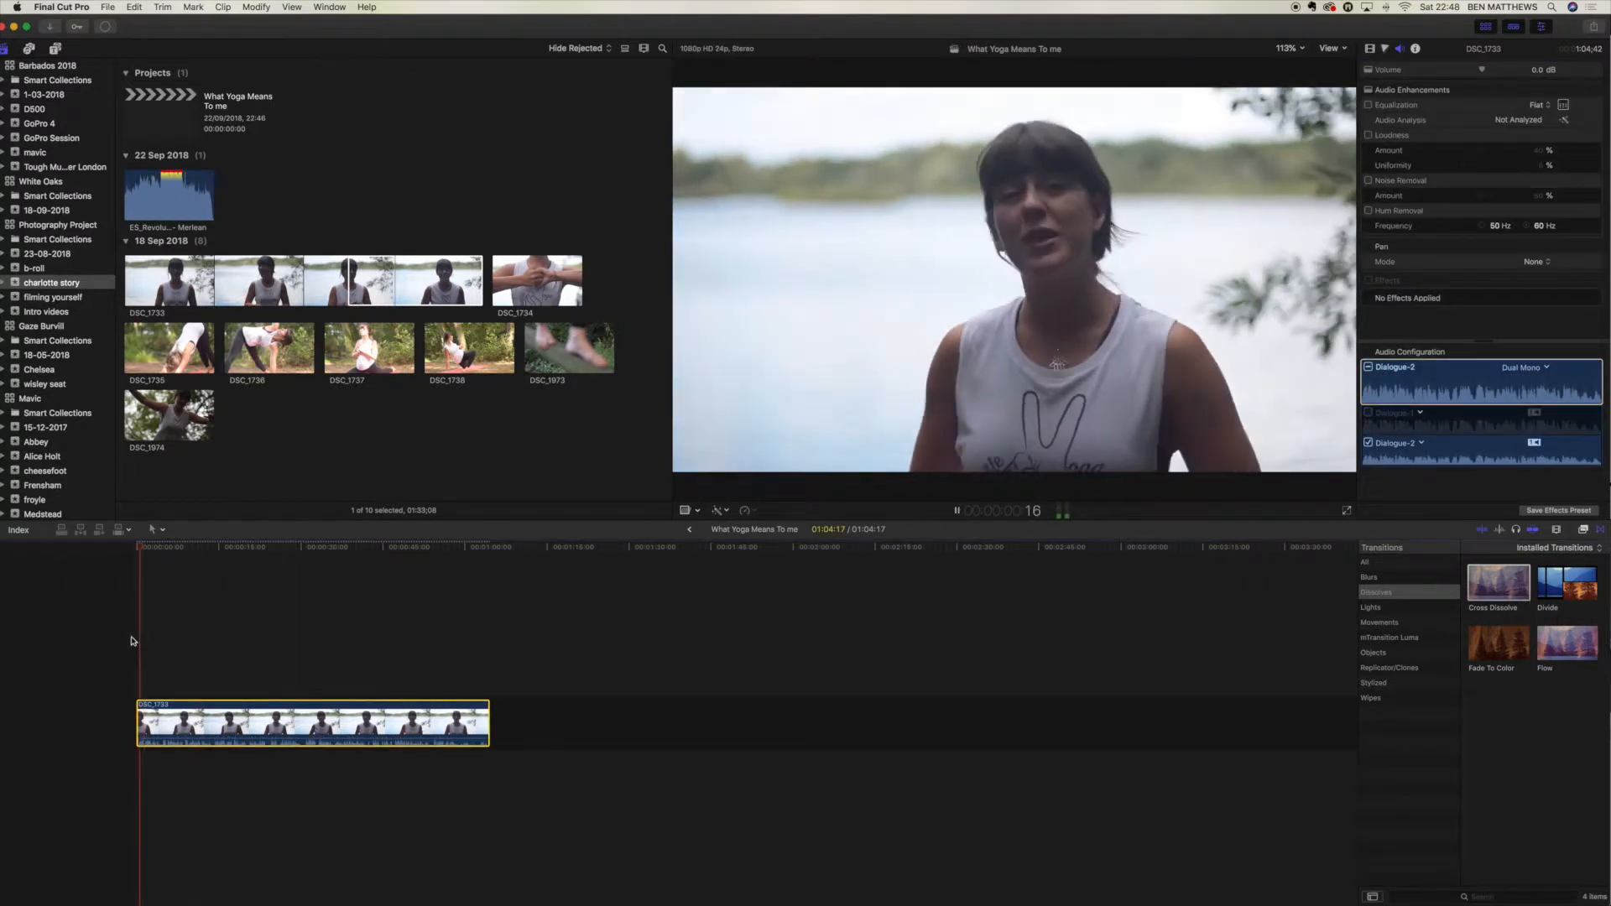
key("space")
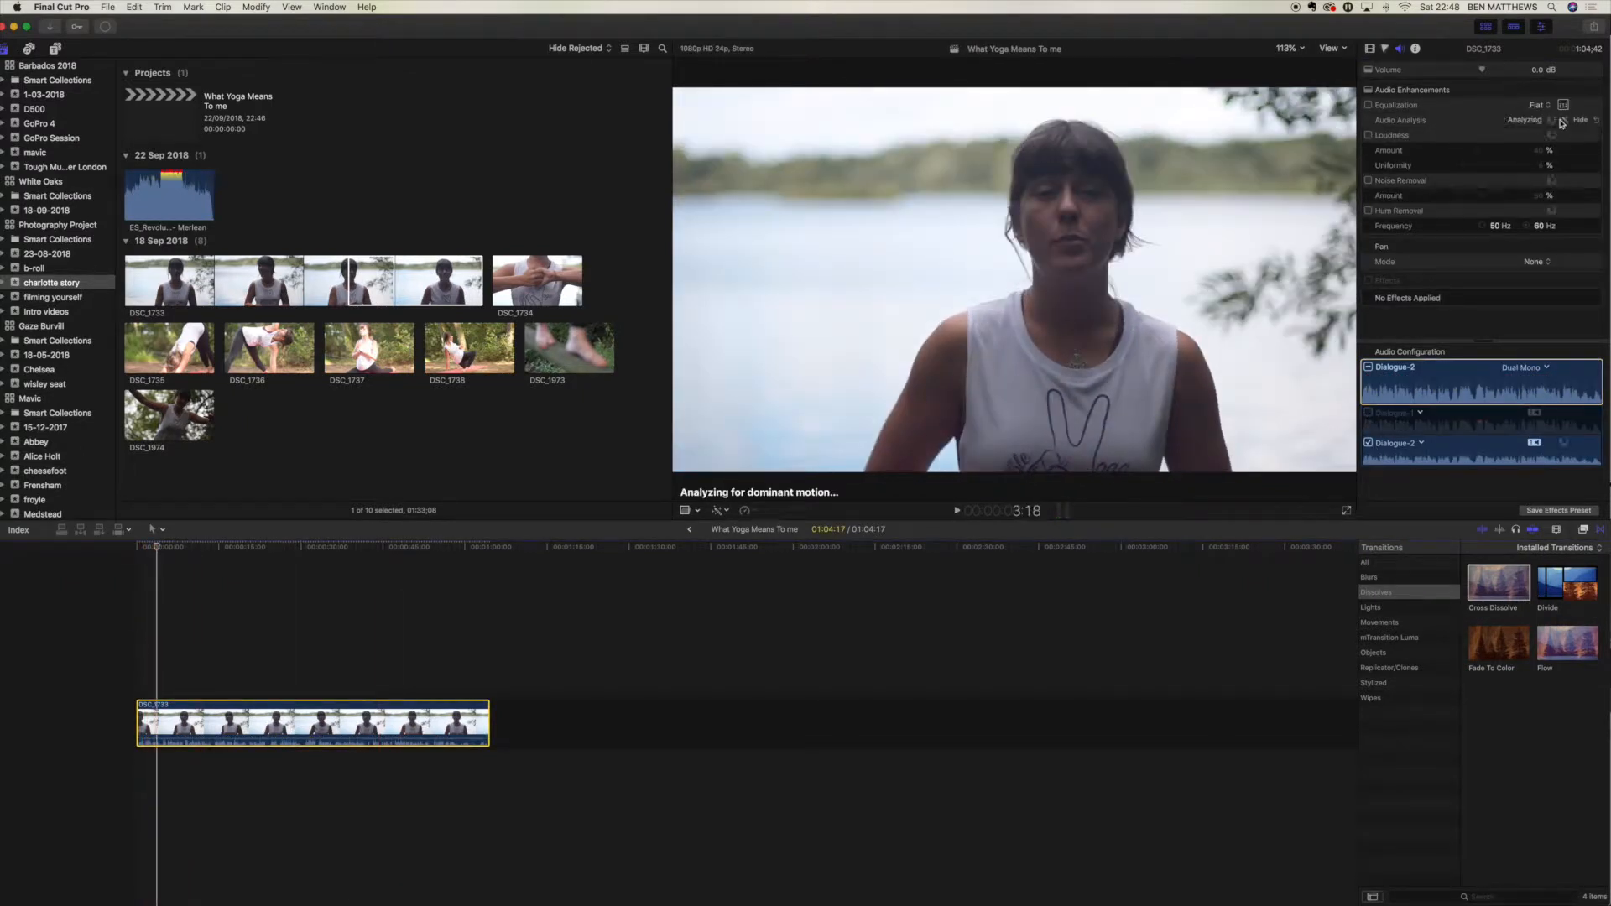
- Set the interview audio's equalization to Voice Enhance and its noise removal amount to 25%
left_click(1538, 105)
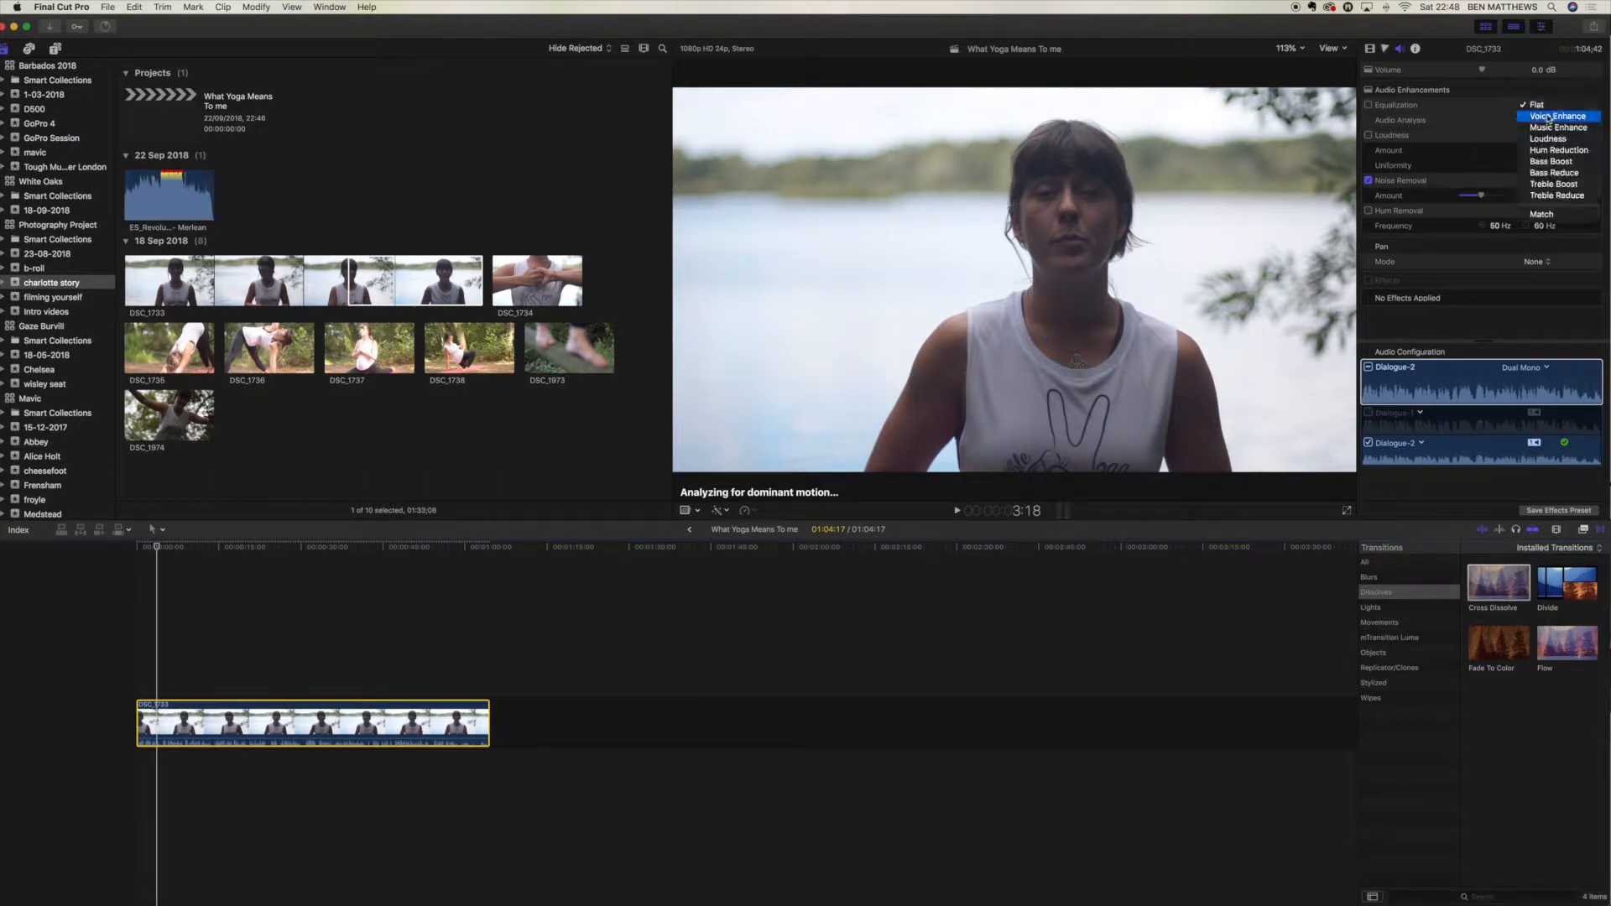
left_click(1522, 119)
left_click(109, 604)
key("space")
key("XF86AudioRaiseVolume")
left_click_drag(1480, 194, 1471, 195)
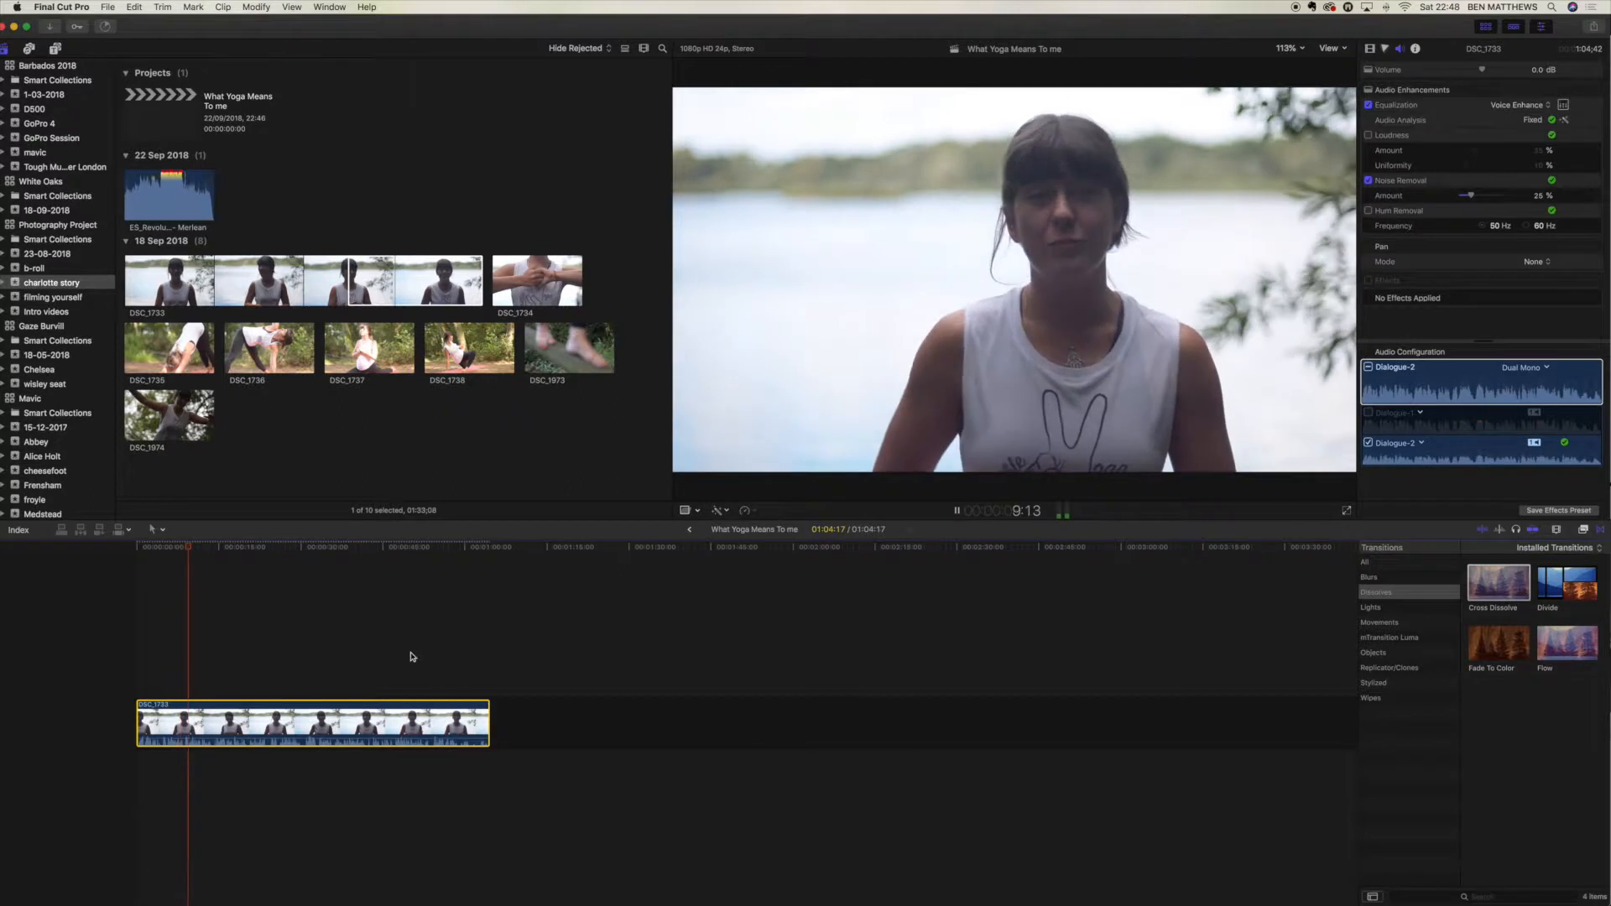
- Place the music track ES_Revolutionary Dreams 4 beneath the interview and trim it to roughly the same length
left_click(158, 199)
left_click_drag(159, 199, 135, 764)
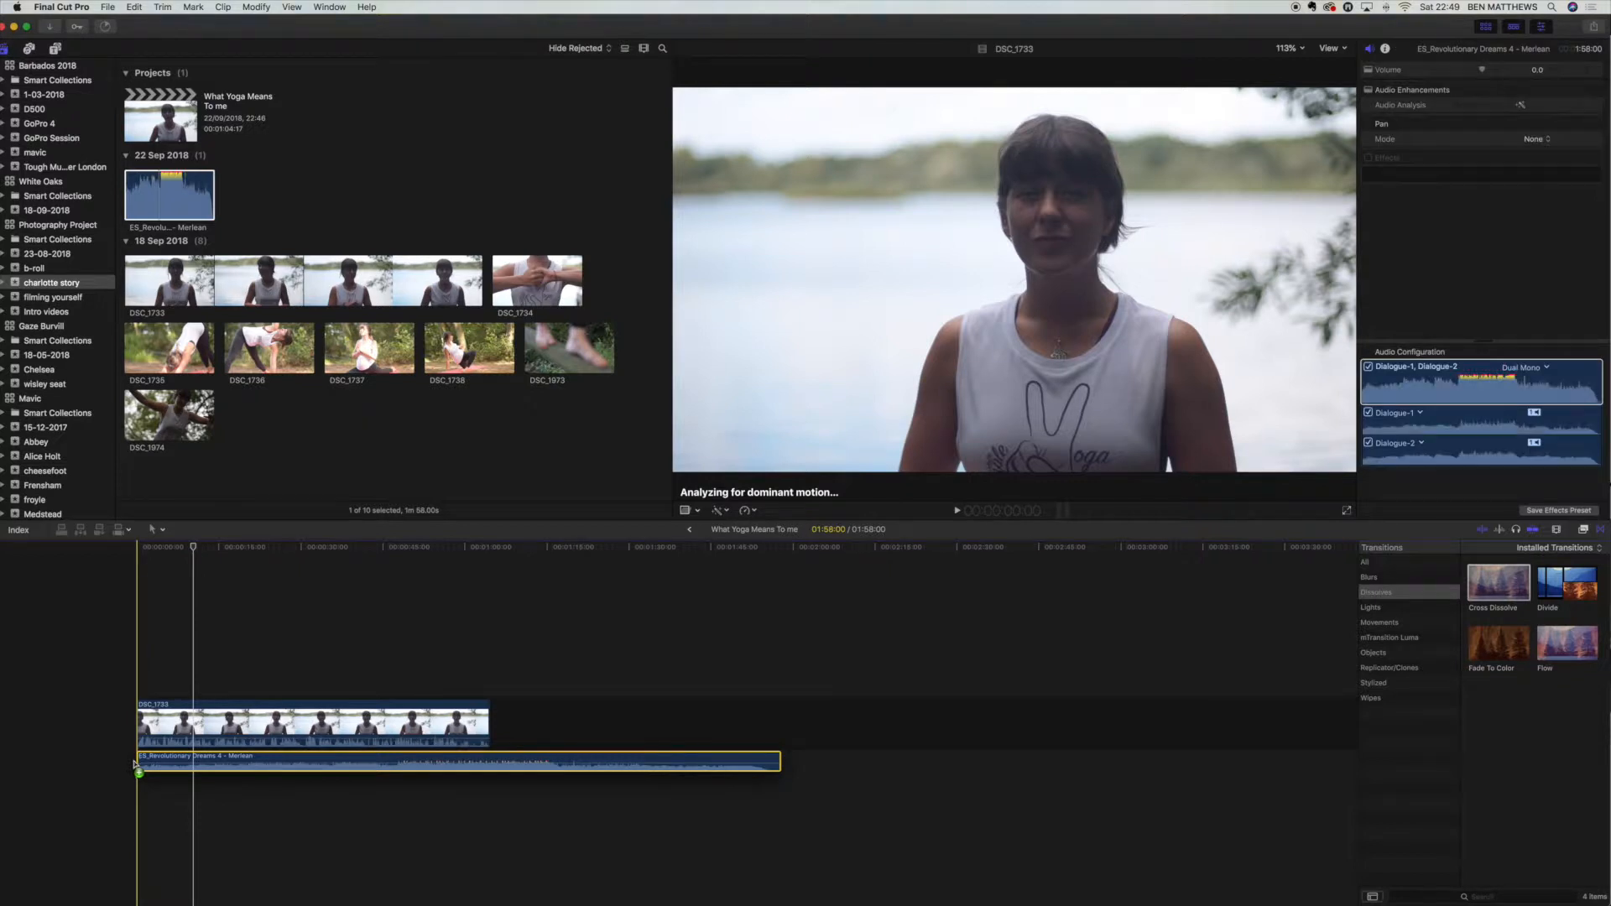
left_click_drag(136, 763, 395, 762)
left_click_drag(503, 763, 245, 763)
left_click_drag(139, 762, 222, 763)
- Lower the music track's volume to about -18.6 dB and play it against the dialogue
left_click_drag(478, 763, 478, 767)
left_click_drag(1460, 71, 1453, 70)
key("space")
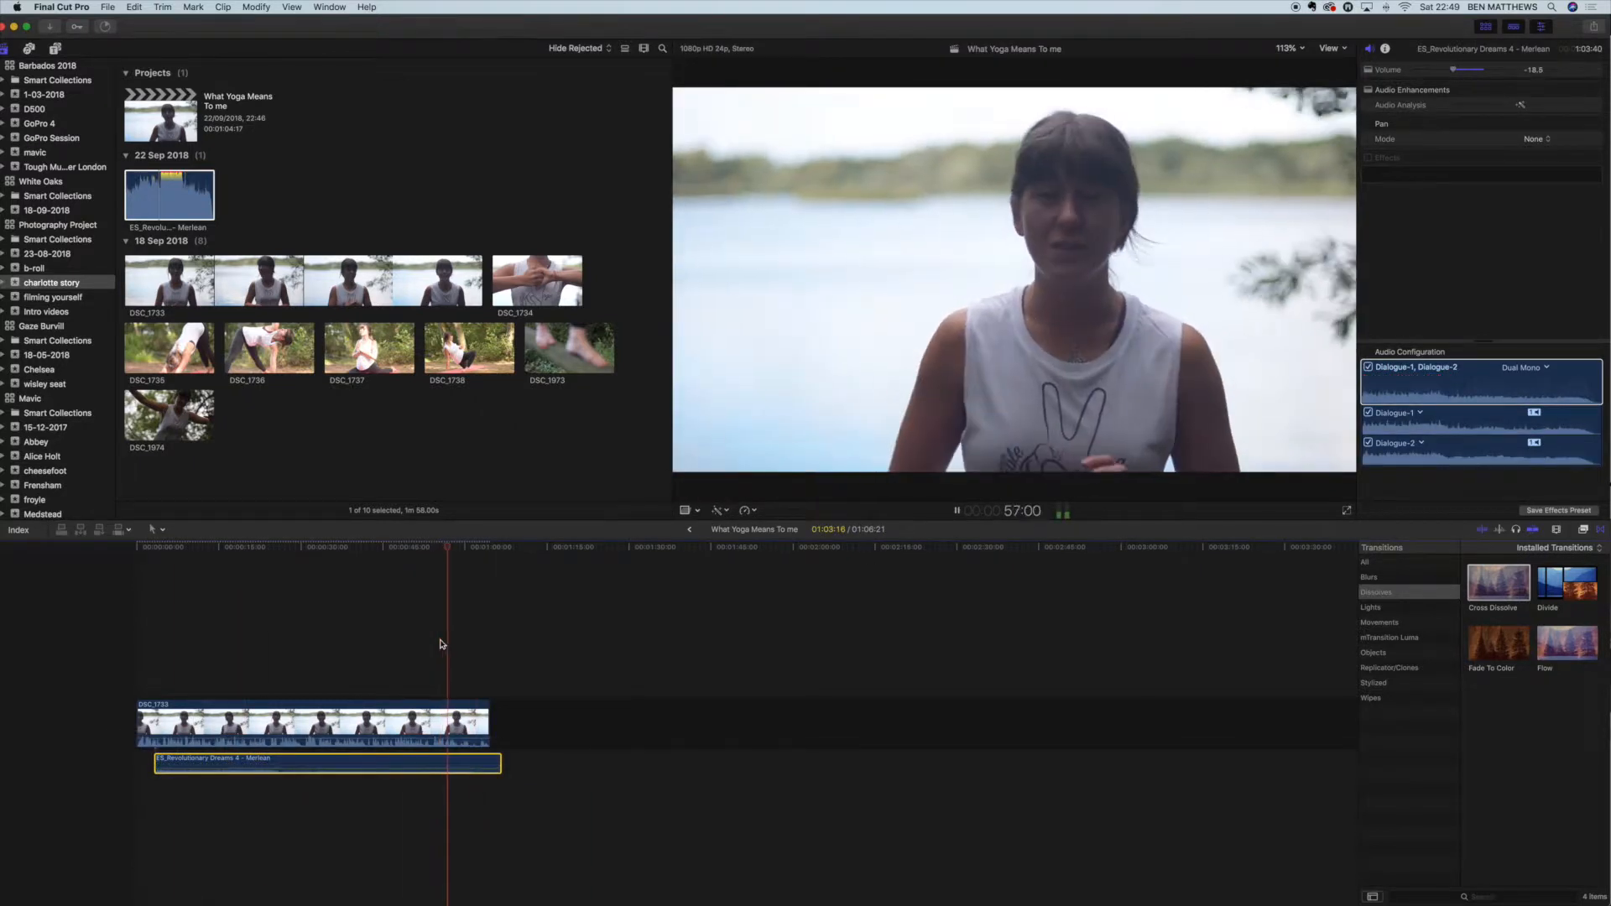
- Trim the music's end and adjust its start so both edges line up with the interview clip
left_click_drag(501, 763, 490, 763)
key("shift+z")
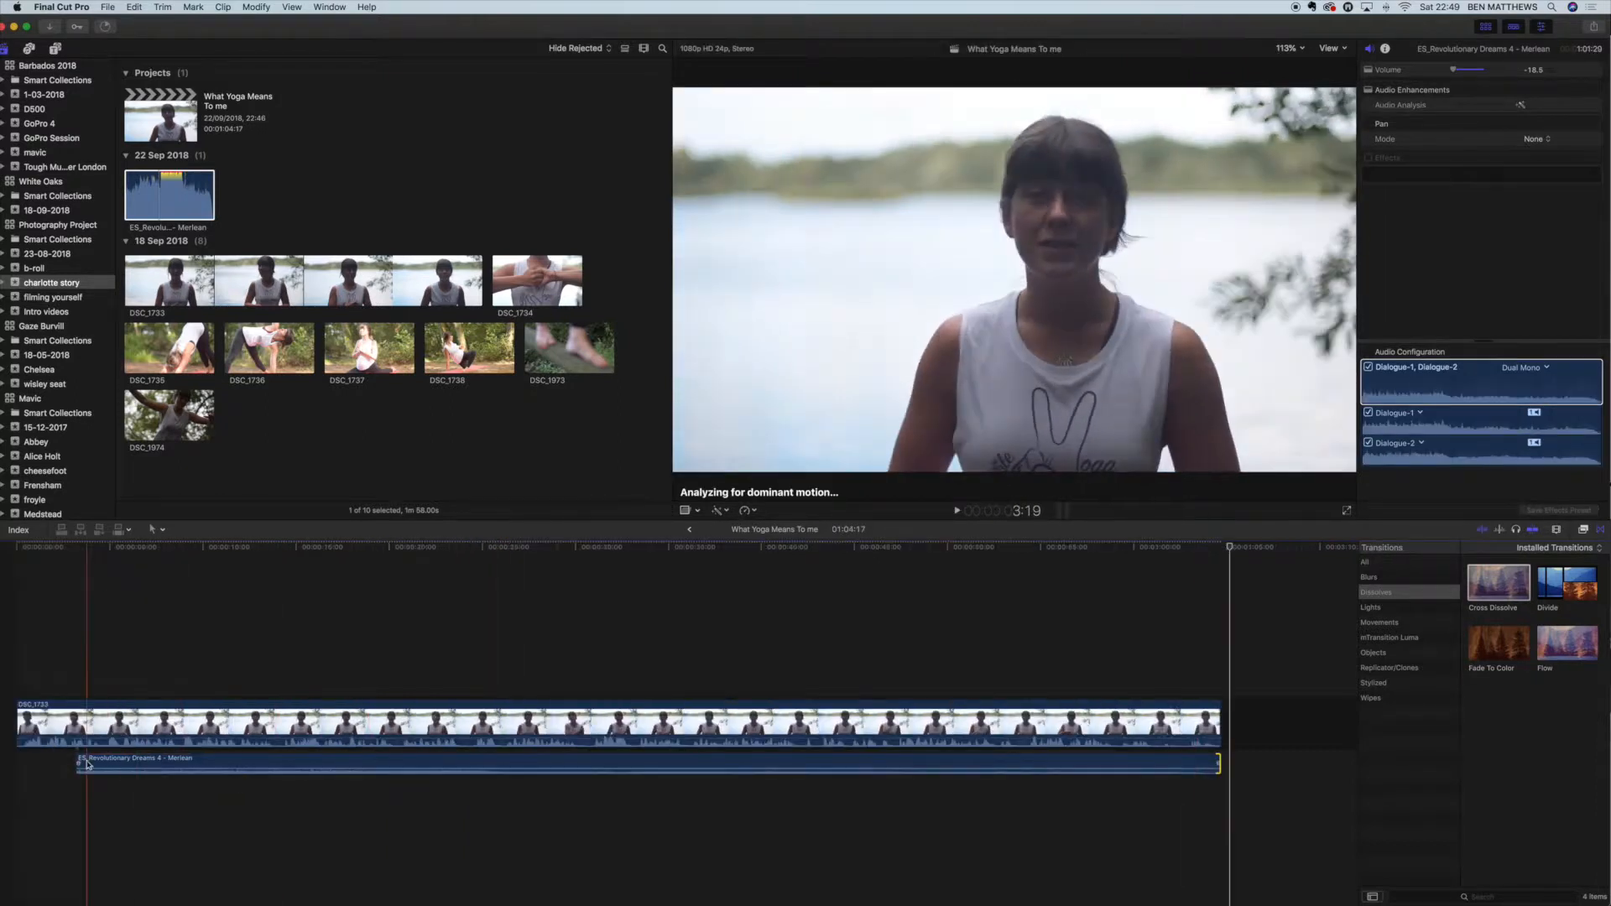
left_click_drag(24, 726, 32, 757)
key("super+equal")
key("super+equal")
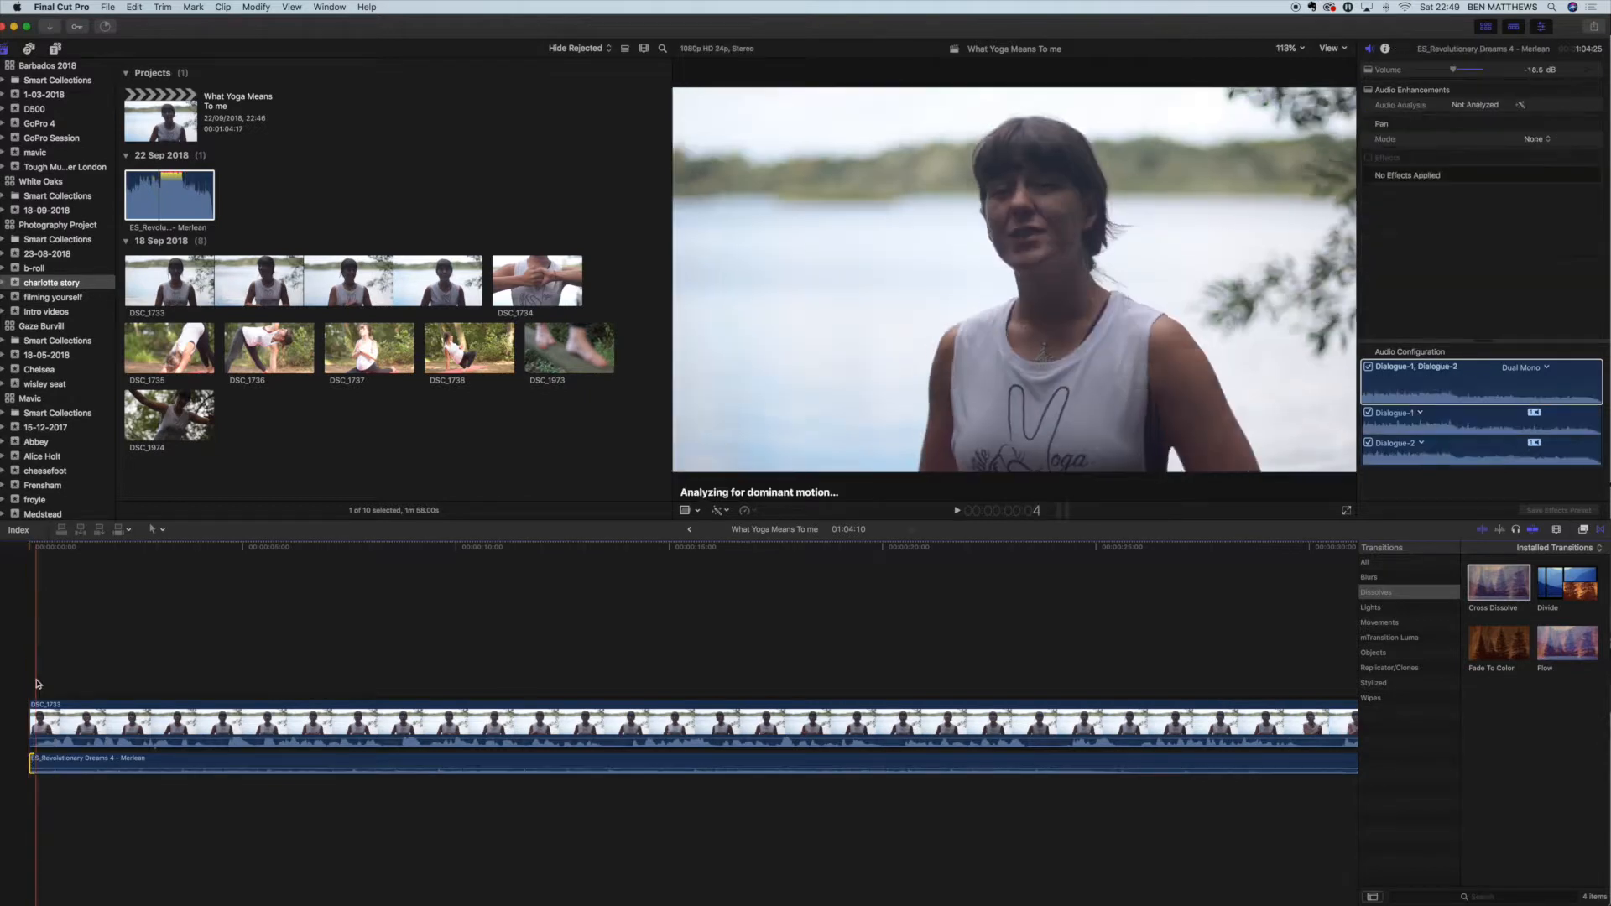
key("space")
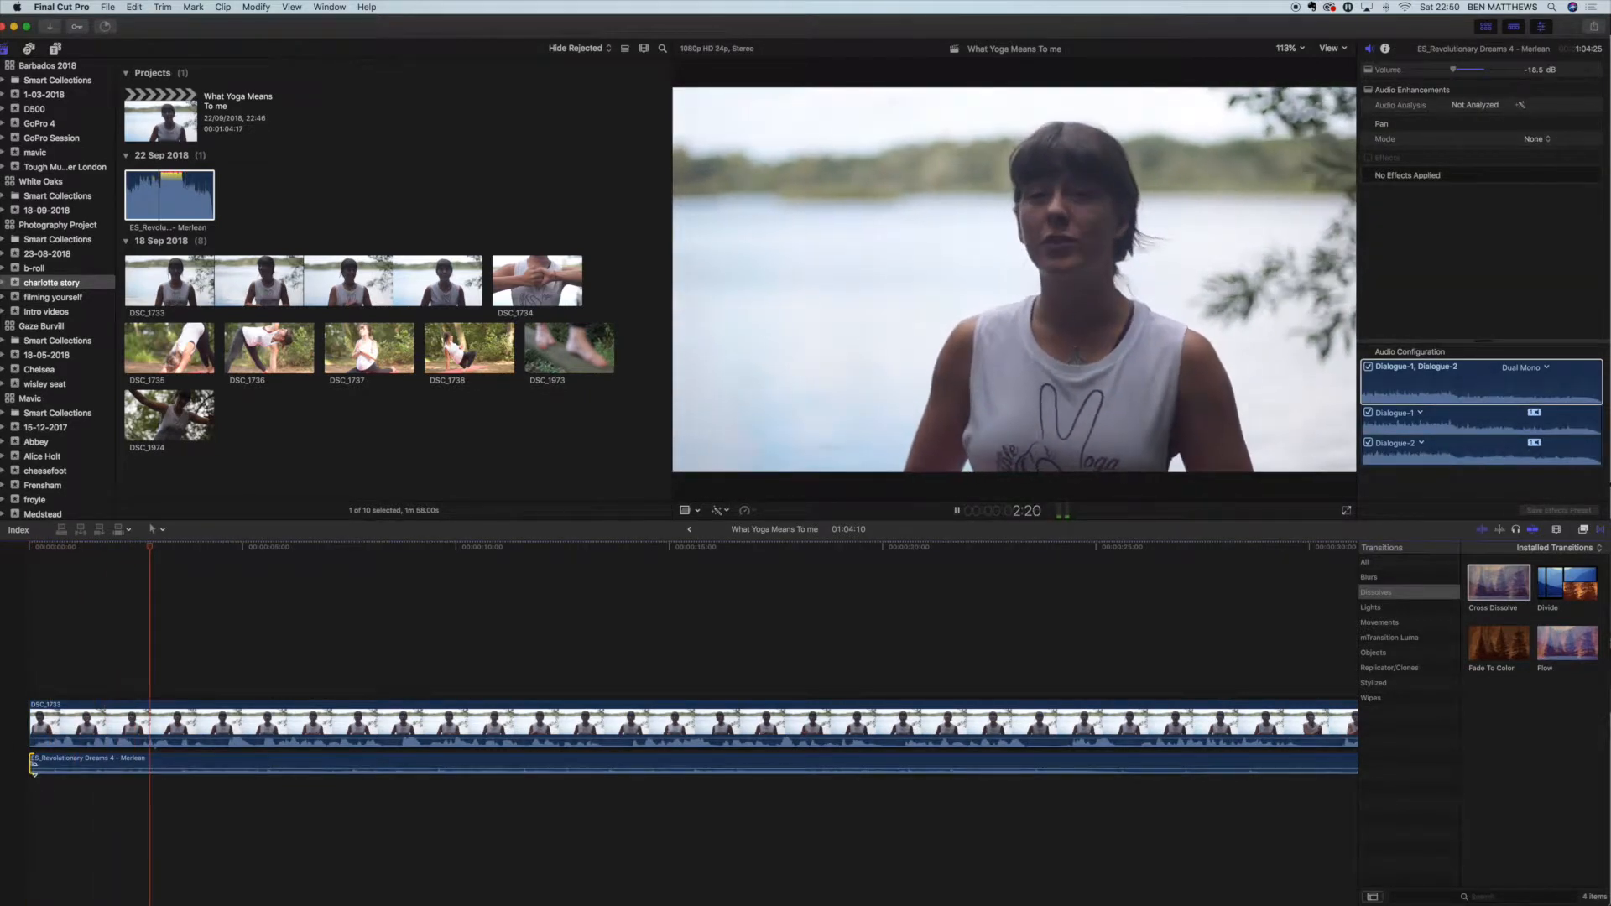
key("space")
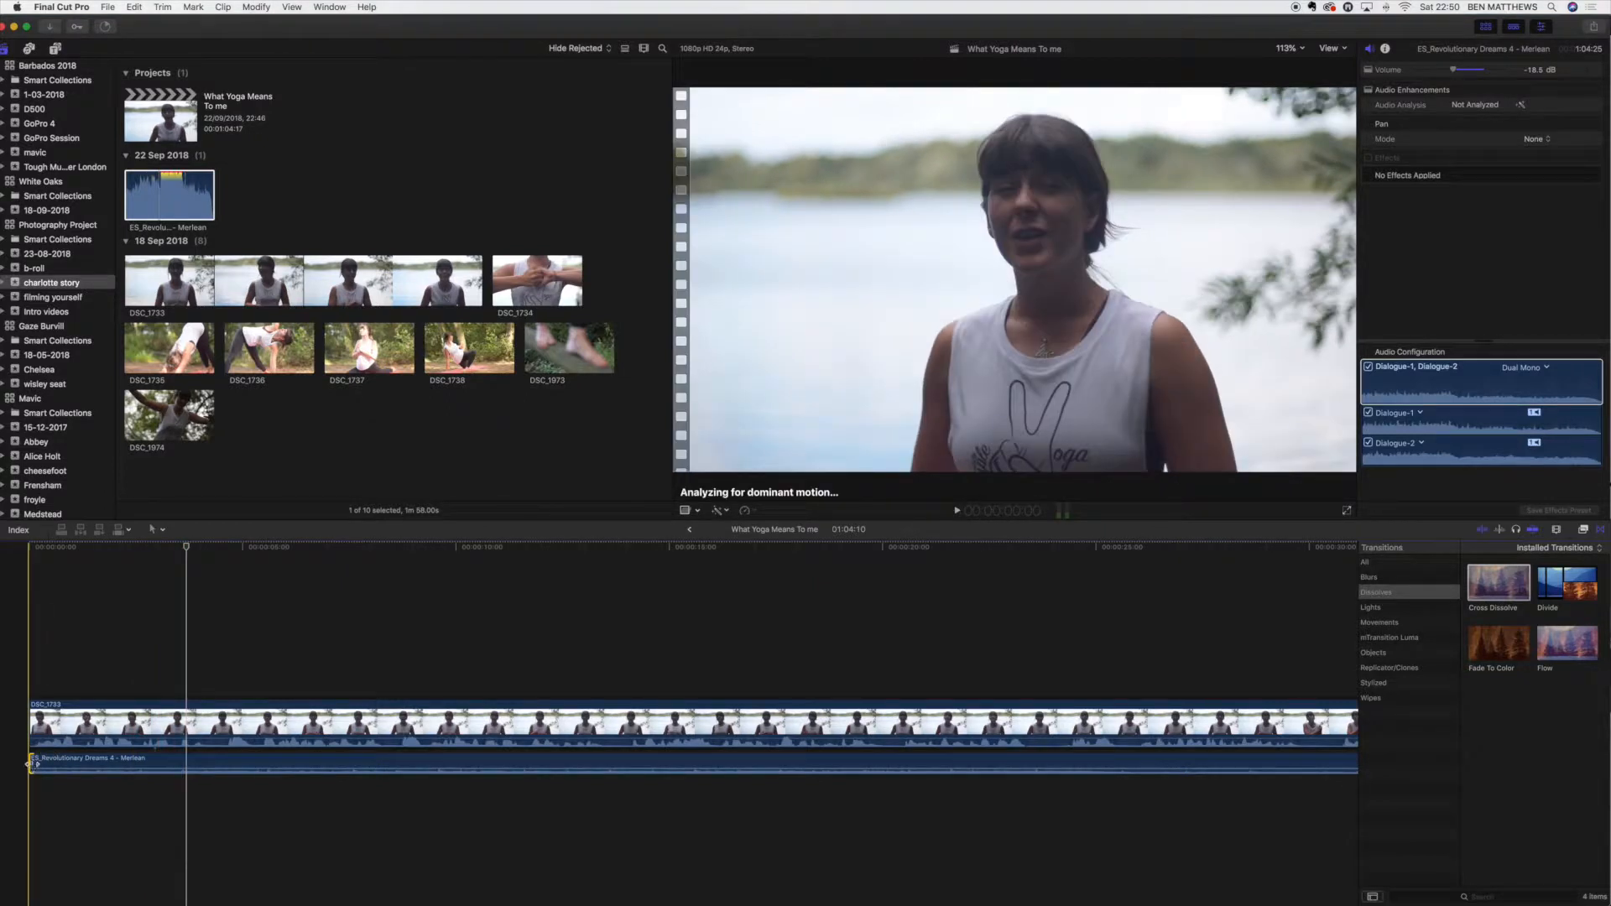
- Play back the interview with its music and check the timeline through to the end of both clips
right_click(155, 766)
left_click(153, 767)
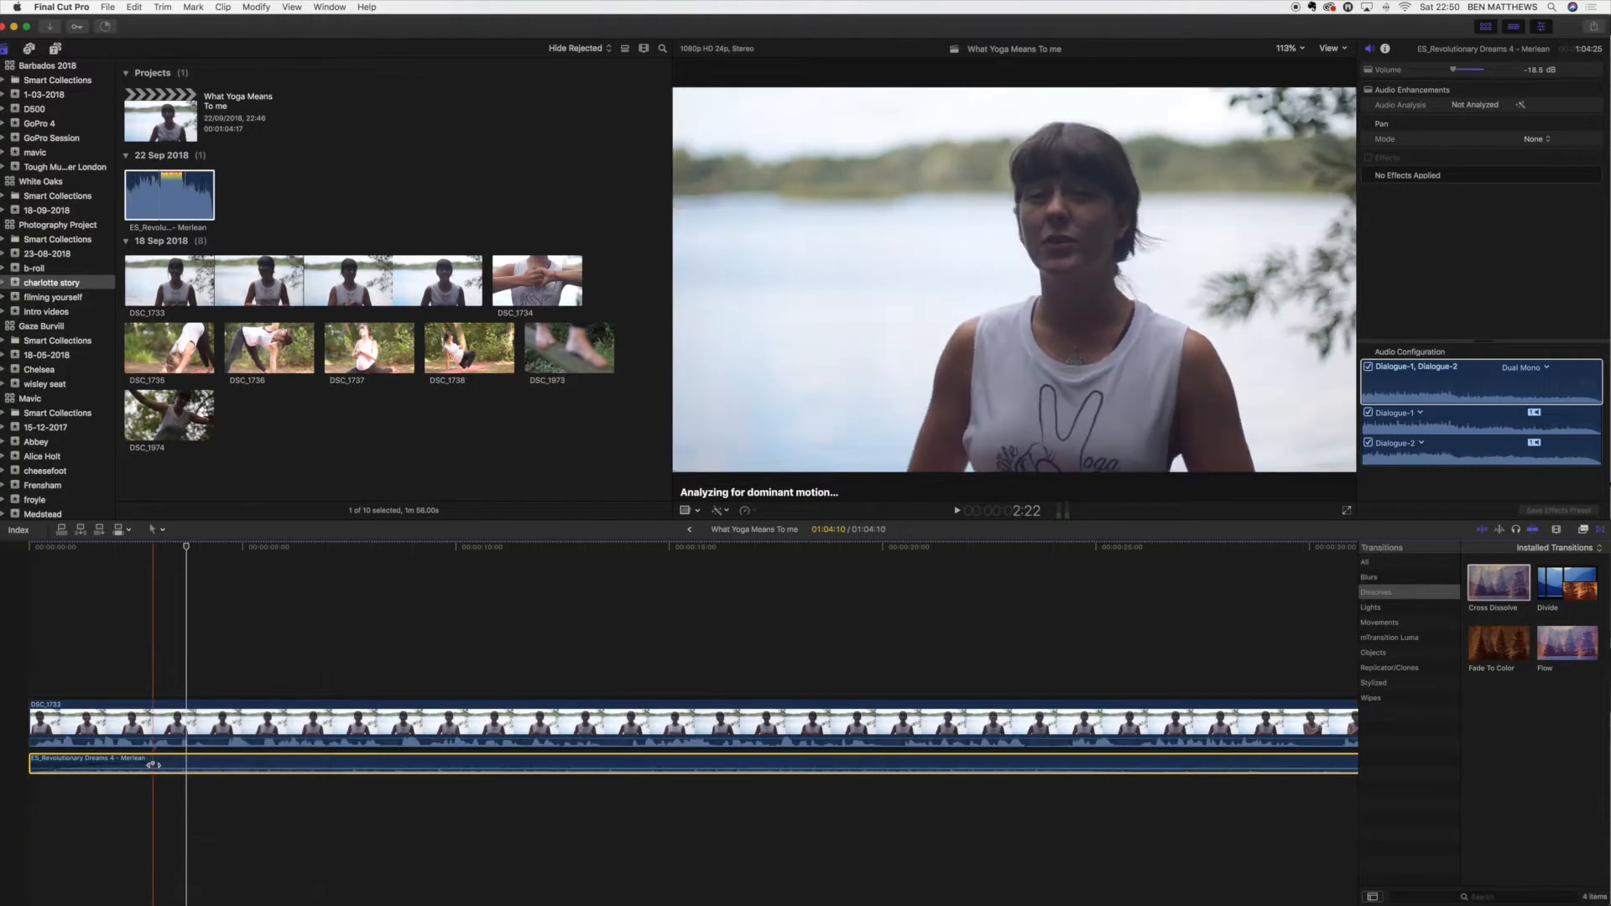
right_click(153, 765)
left_click(188, 801)
key("space")
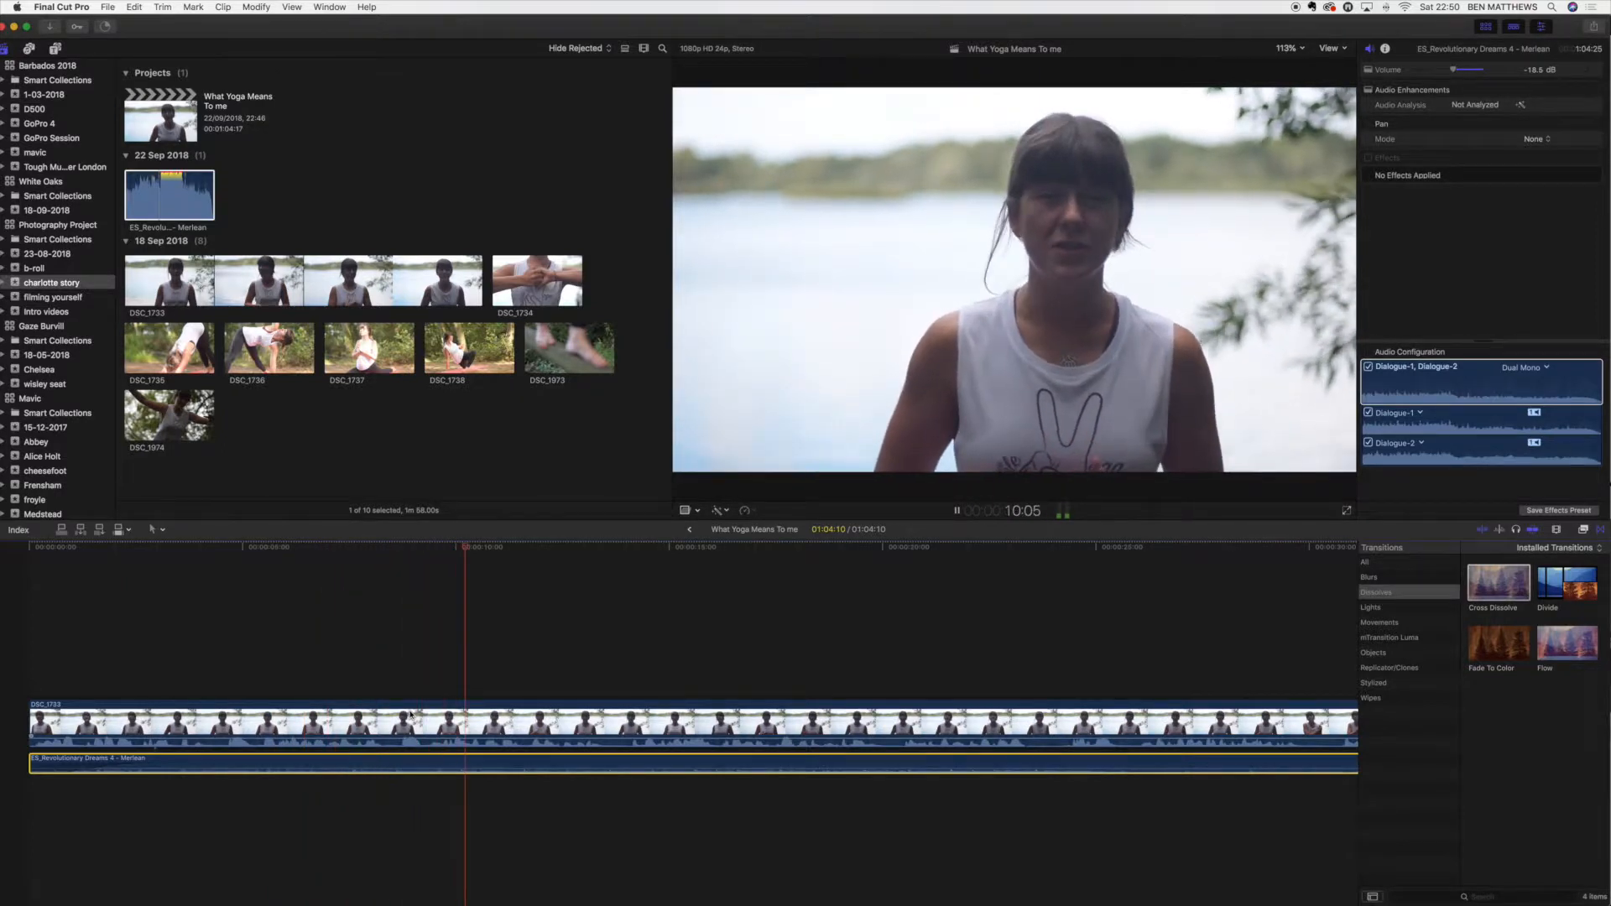
key("space")
scroll(923, 657, "right", 9)
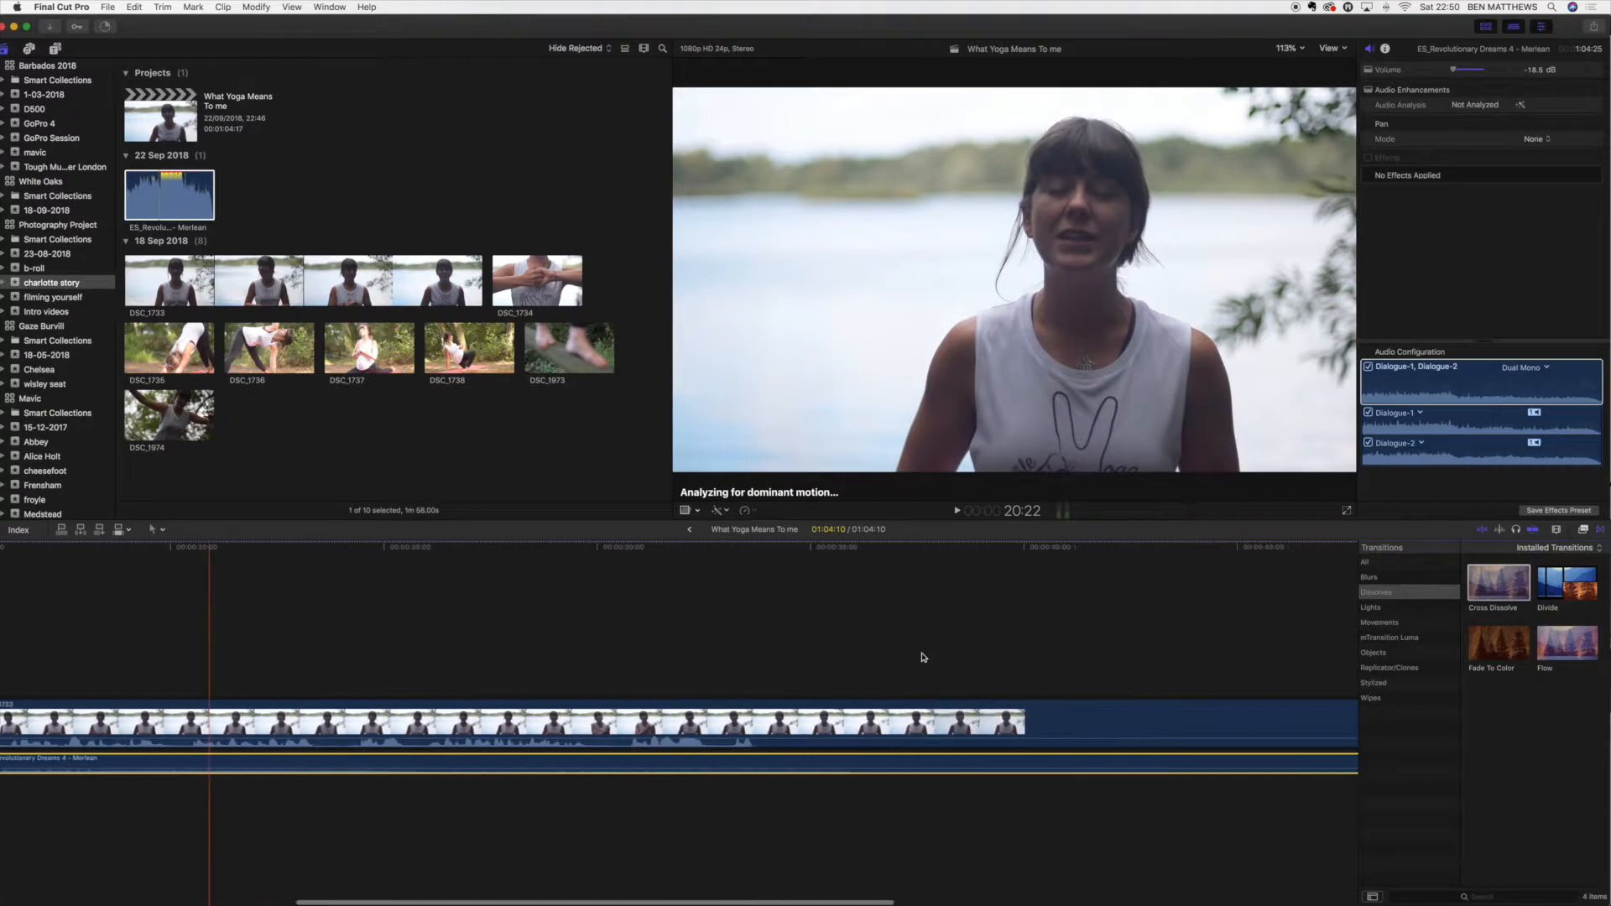
scroll(923, 657, "right", 10)
key("super+minus")
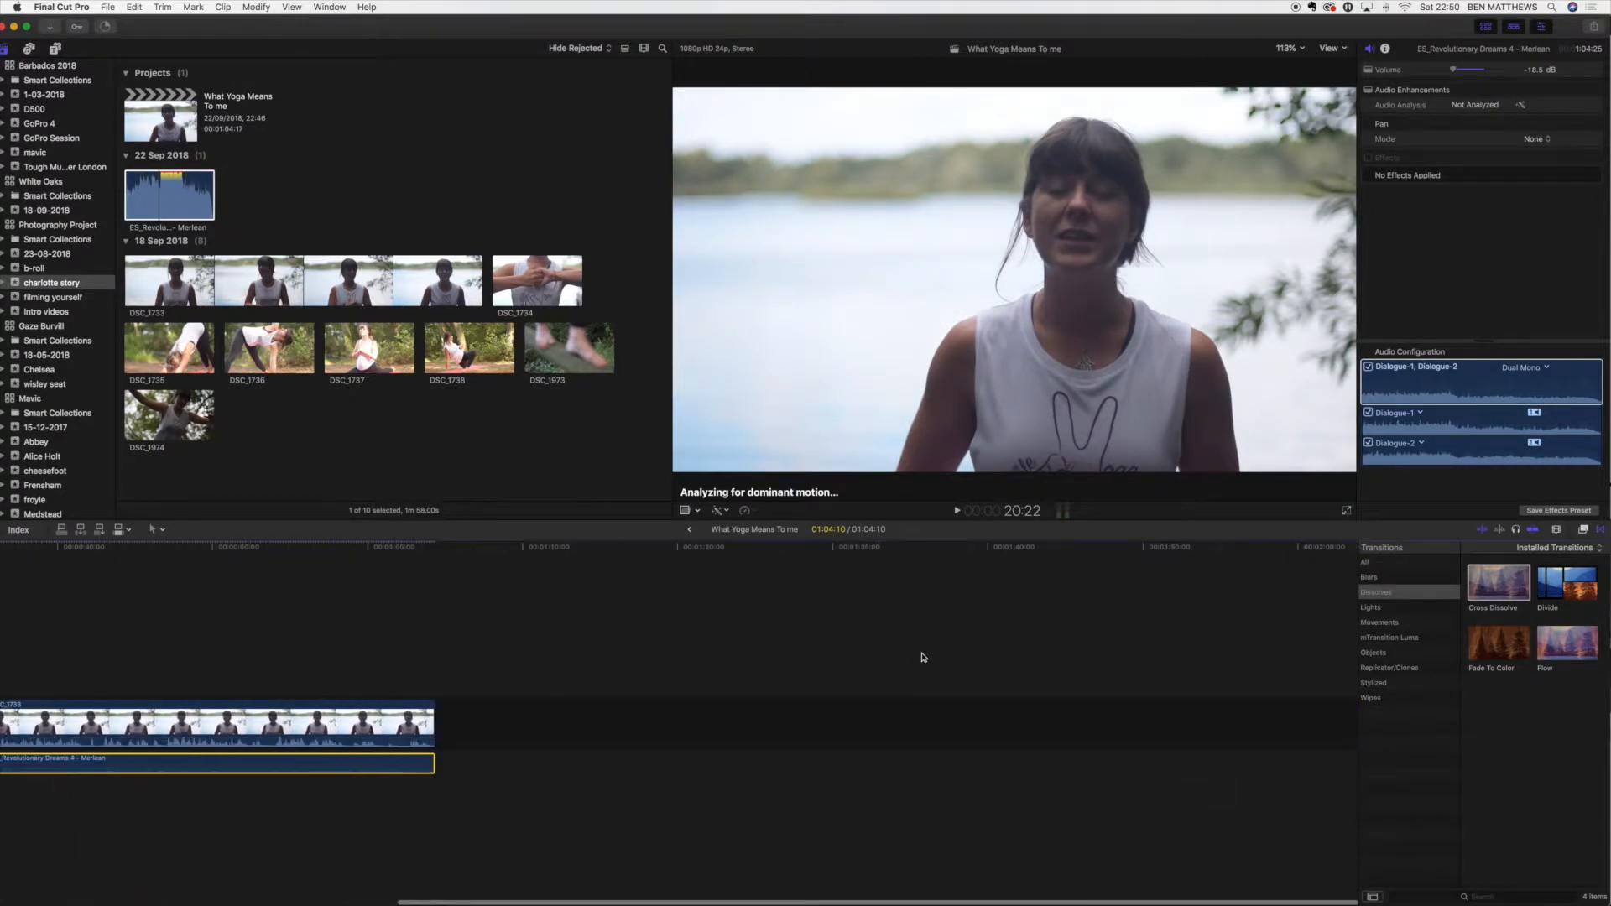
key("shift+z")
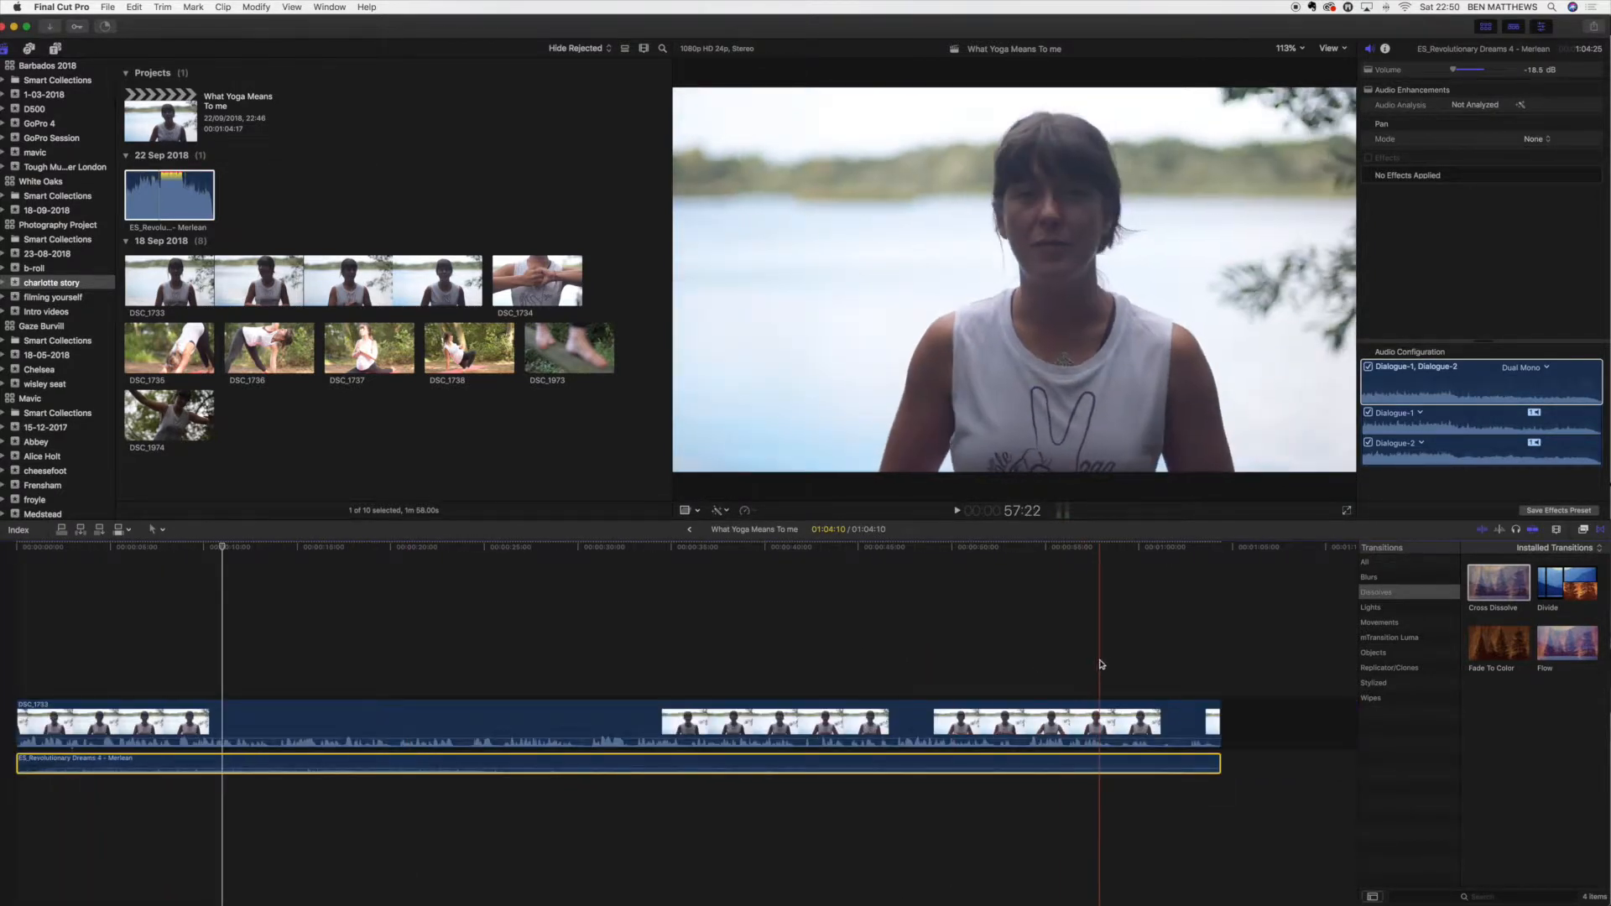
key("space")
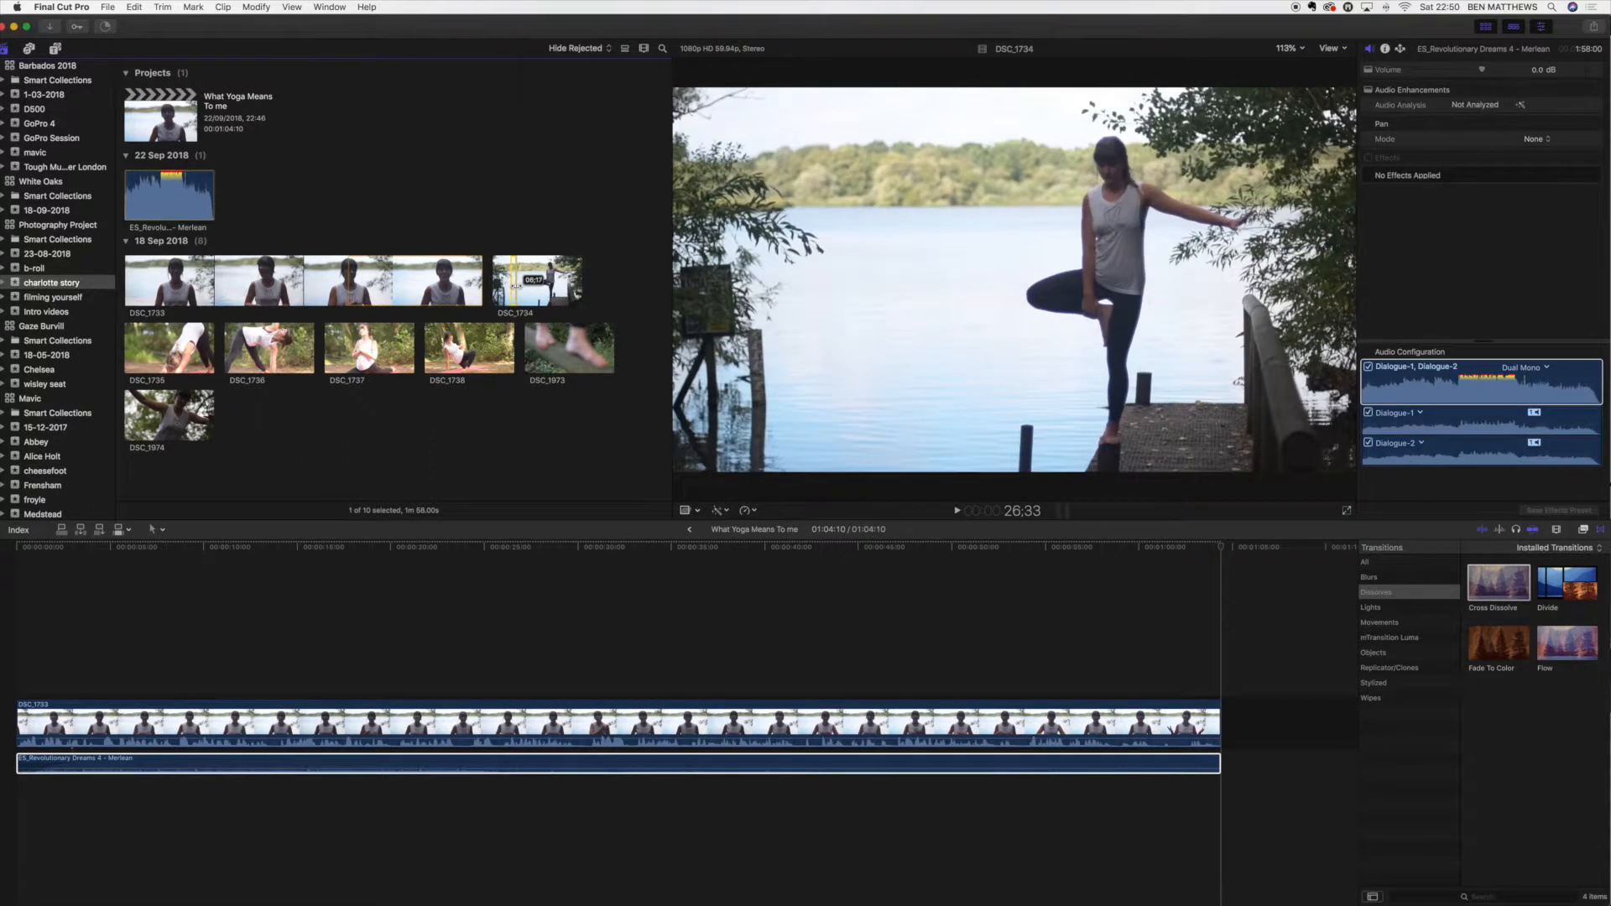
- Expand the browser filmstrips and connect five DSC_1734 yoga shots above the interview at about 8, 16, 24, 31 and 56 seconds
left_click_drag(516, 285, 115, 673)
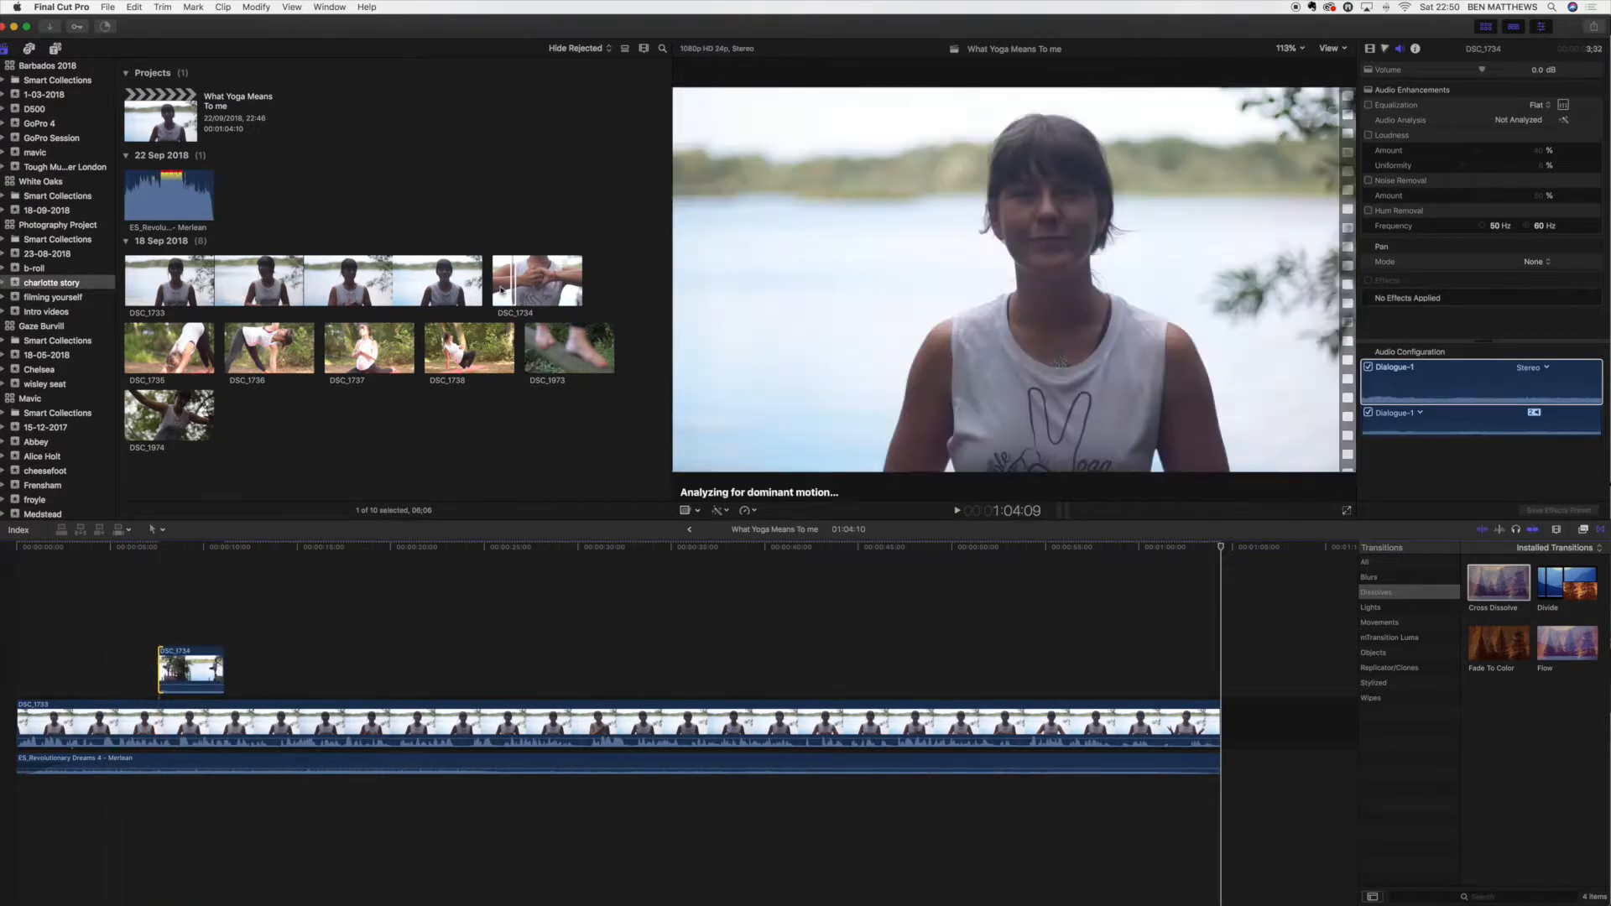
left_click(644, 47)
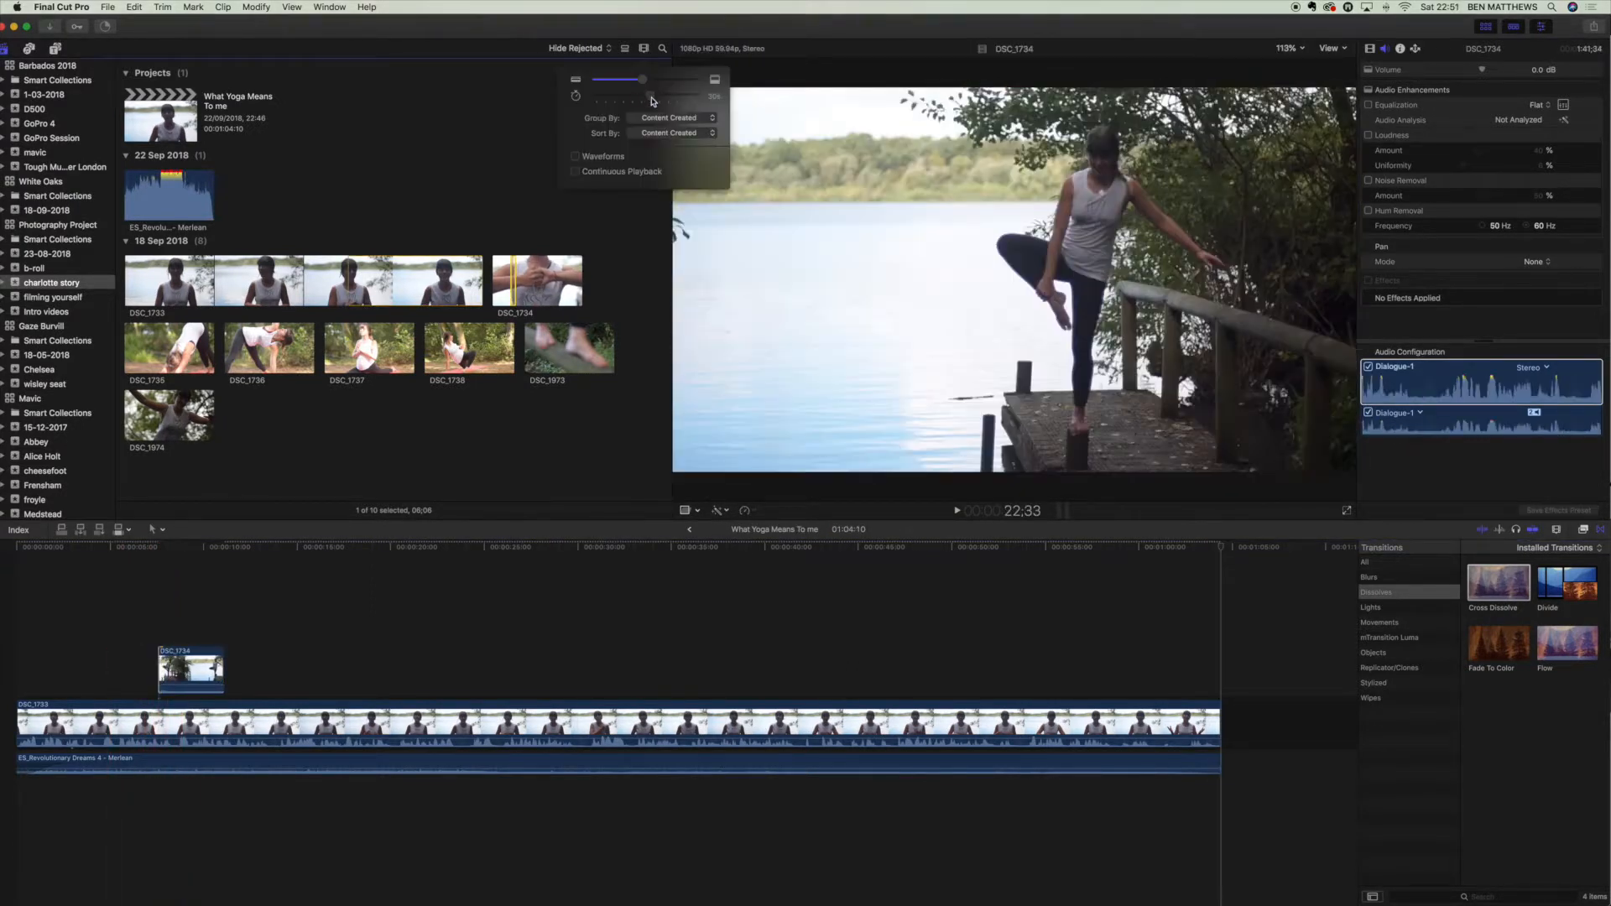
left_click_drag(579, 164, 596, 164)
left_click_drag(395, 250, 324, 685)
key("q")
key("q")
key("q")
- Connect four short sections of DSC_1735 above the interview at about 12, 19, 36 and 42 seconds
left_click_drag(150, 391, 692, 670)
left_click_drag(219, 391, 249, 670)
left_click_drag(281, 390, 290, 391)
left_click_drag(285, 391, 384, 669)
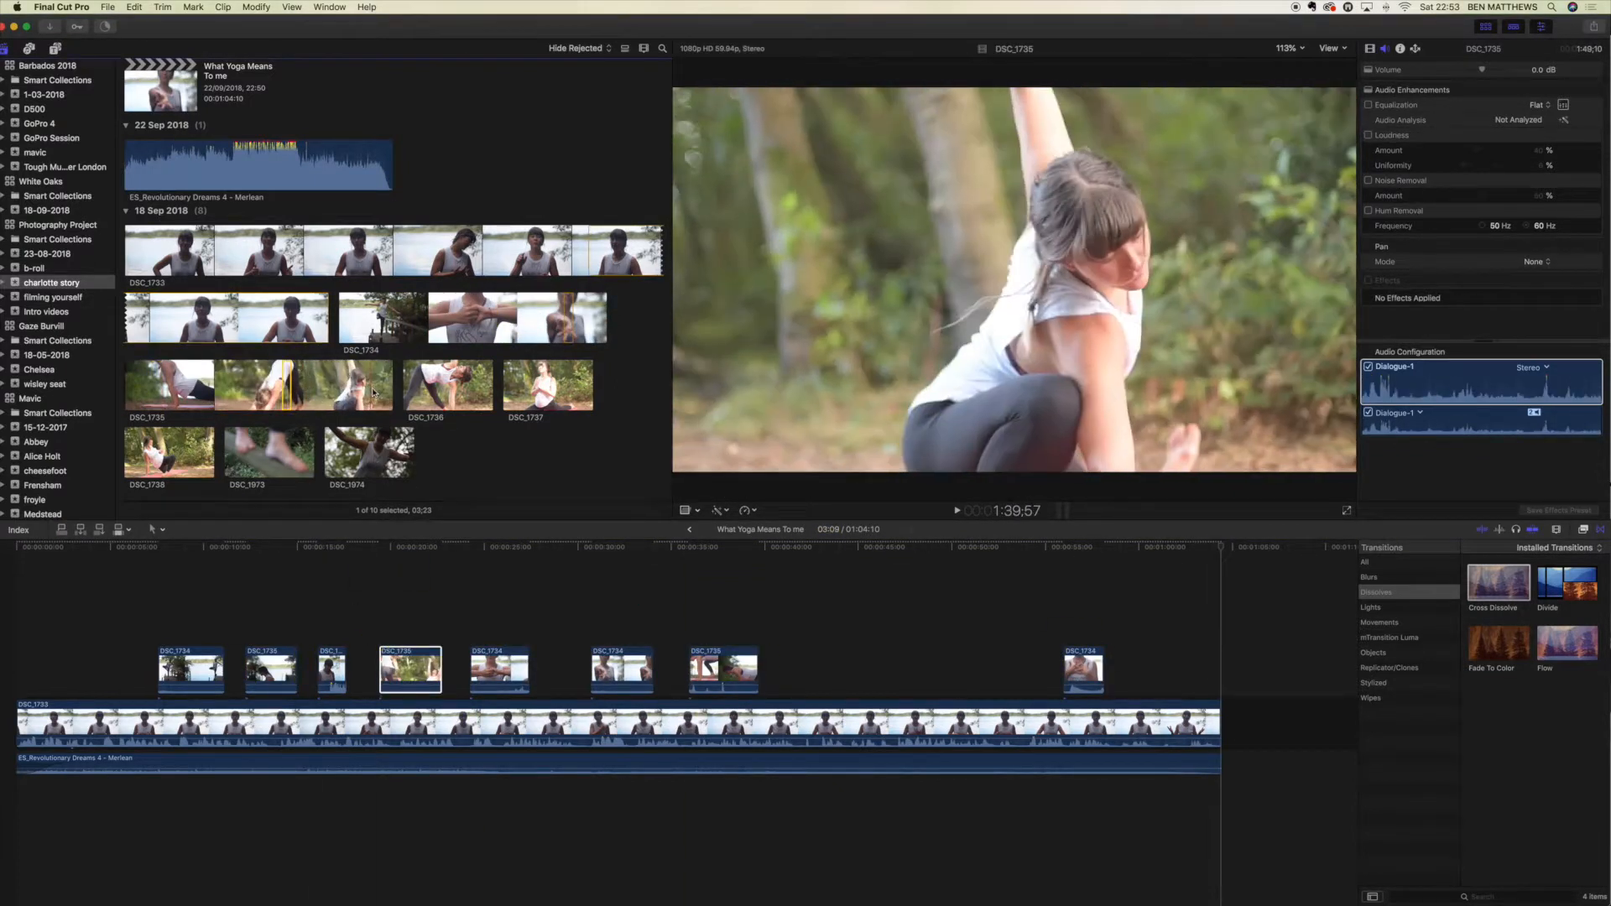
left_click_drag(370, 391, 377, 391)
left_click_drag(373, 391, 806, 669)
- Connect sections of DSC_1736, DSC_1738 and DSC_1974 above the interview, filling gaps at about 4, 28 and 51 seconds
left_click_drag(430, 391, 437, 391)
left_click_drag(434, 390, 96, 670)
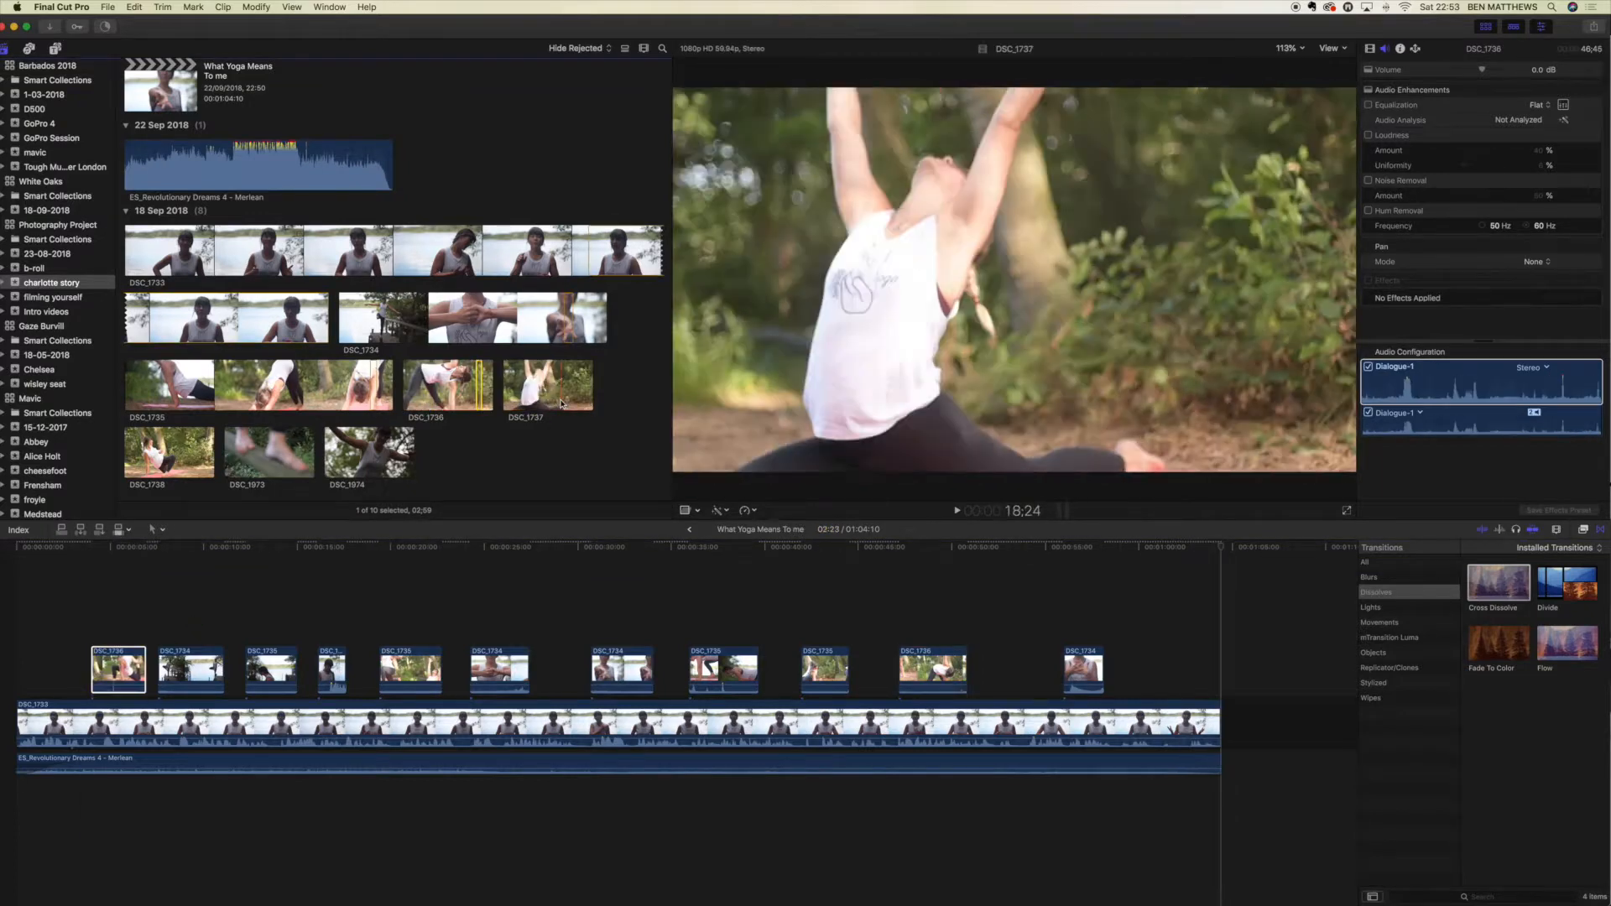
left_click_drag(193, 464, 564, 669)
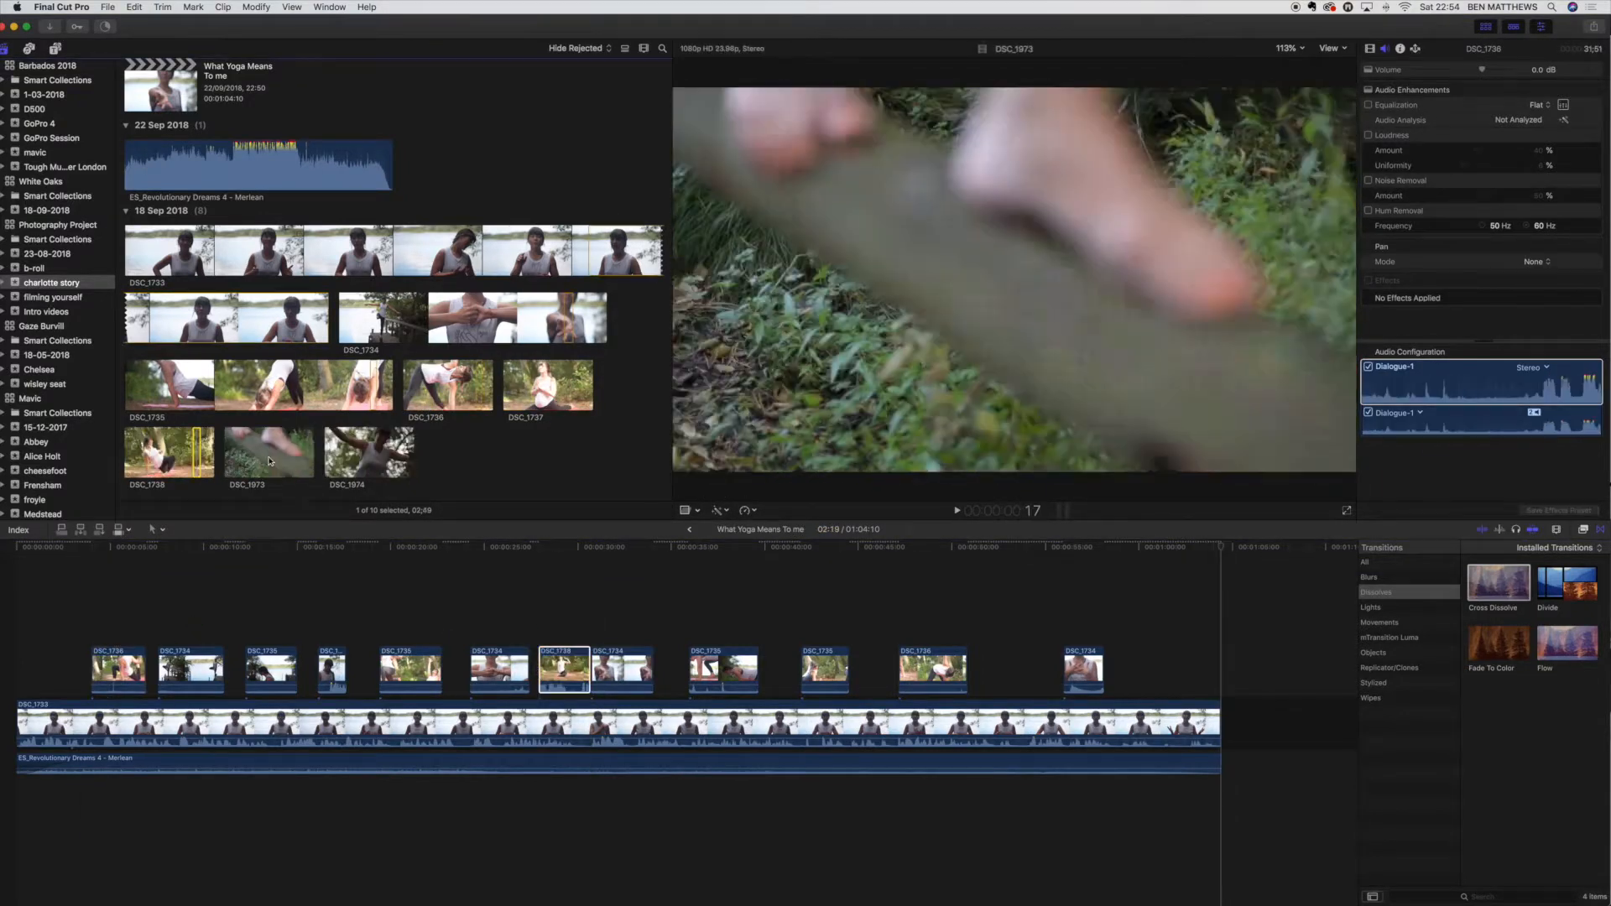
left_click_drag(349, 456, 355, 455)
left_click_drag(352, 455, 972, 670)
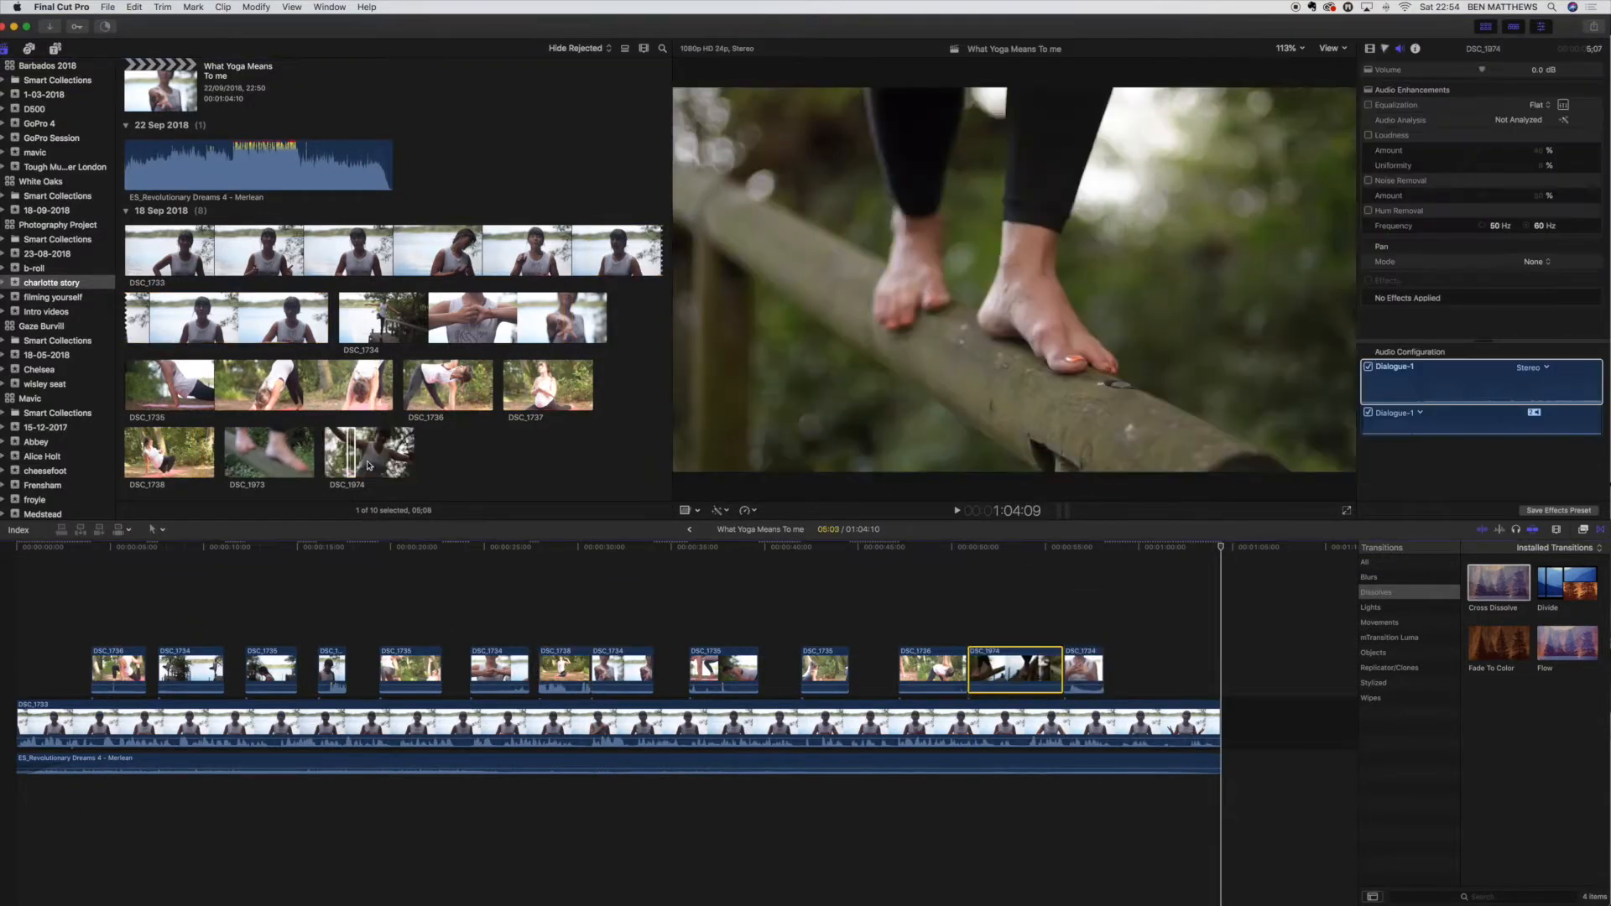
- Connect a section of DSC_1974 at about 2 seconds, and trim the DSC_1736 clip's start and the following DSC_1734 clip's end
left_click_drag(369, 456, 374, 456)
left_click_drag(371, 456, 50, 671)
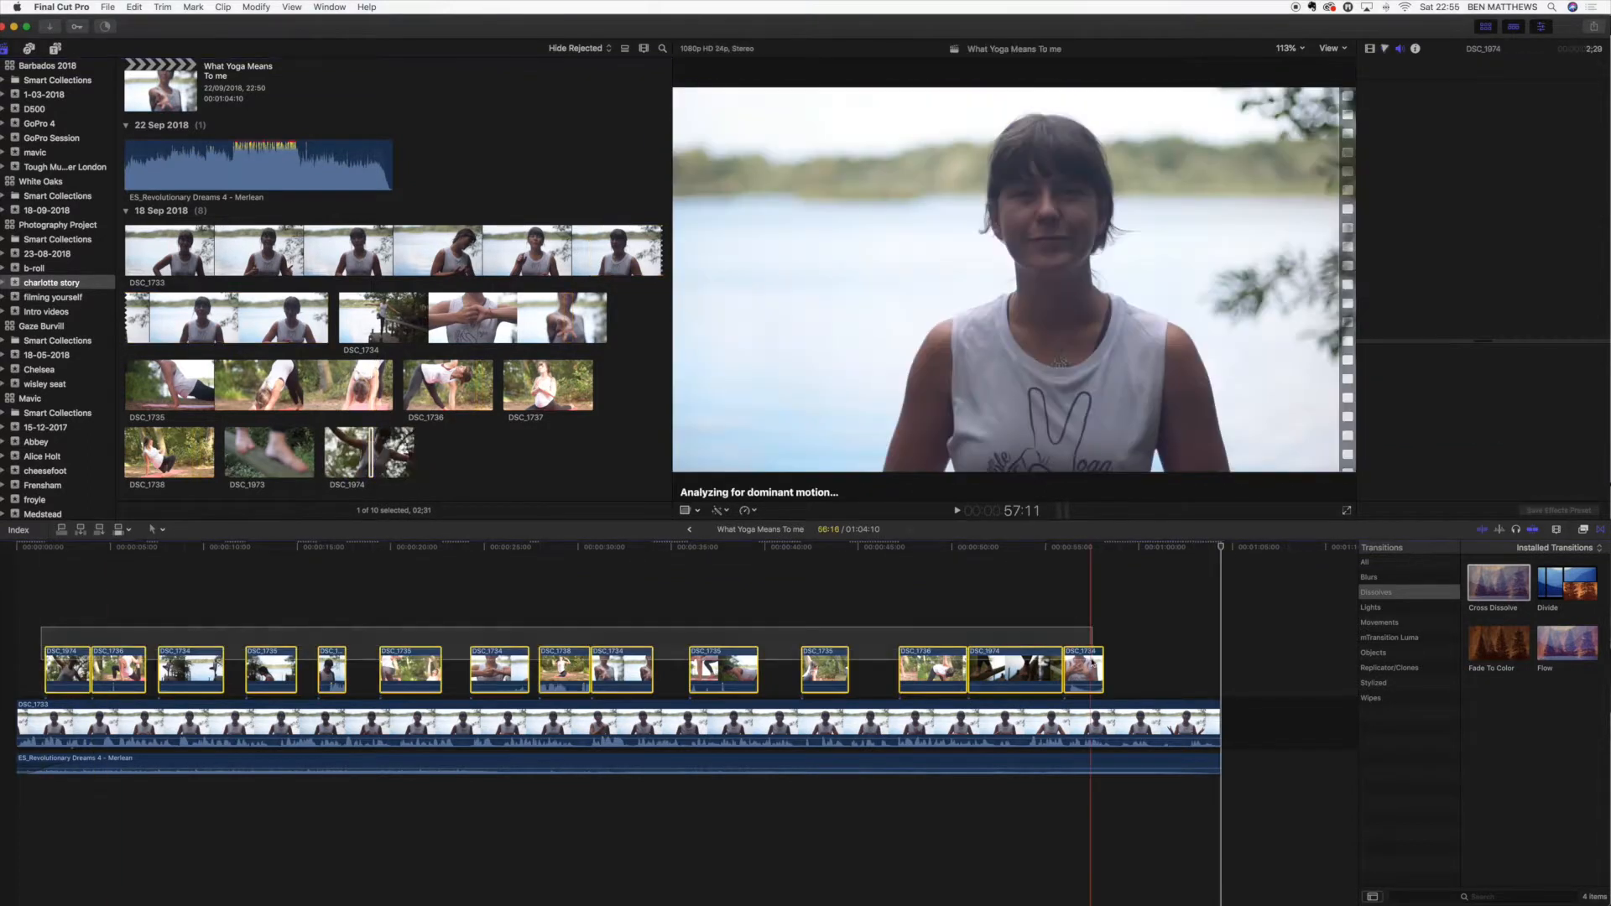
key("space")
key("space")
left_click_drag(92, 670, 111, 670)
key("space")
left_click_drag(224, 670, 216, 670)
key("space")
key("space")
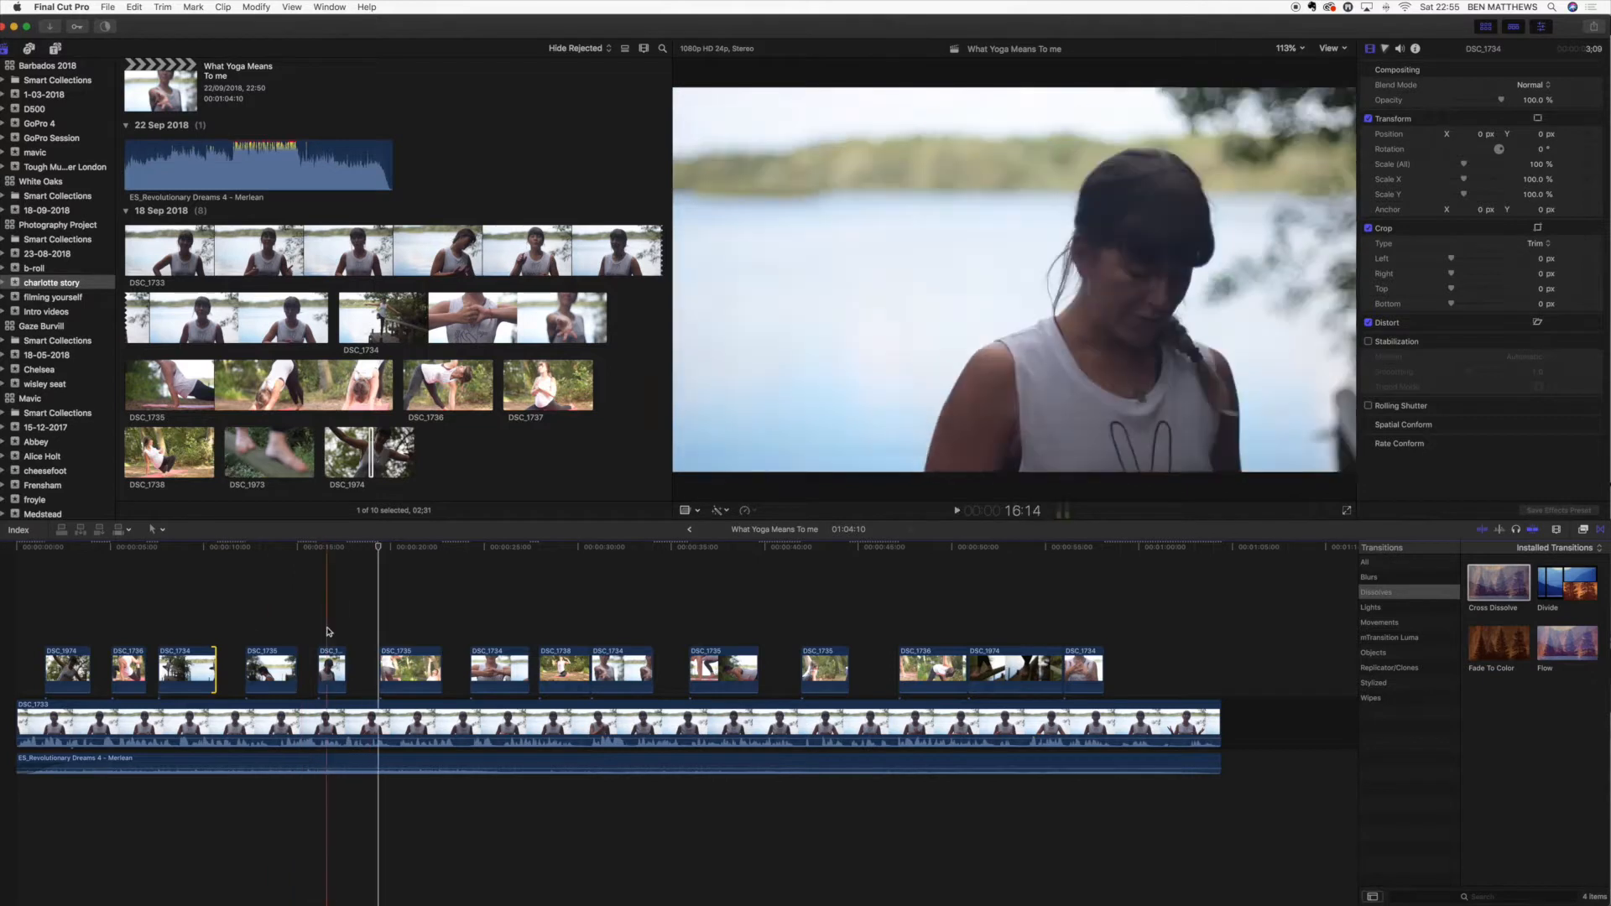
- Shorten the connected DSC_1734 clip at about 31 seconds and the DSC_1735 clip at about 37 seconds, checking them in playback
key("space")
left_click_drag(529, 669, 712, 653)
key("space")
key("space")
key("space")
key("space")
key("space")
key("space")
key("space")
left_click(894, 619)
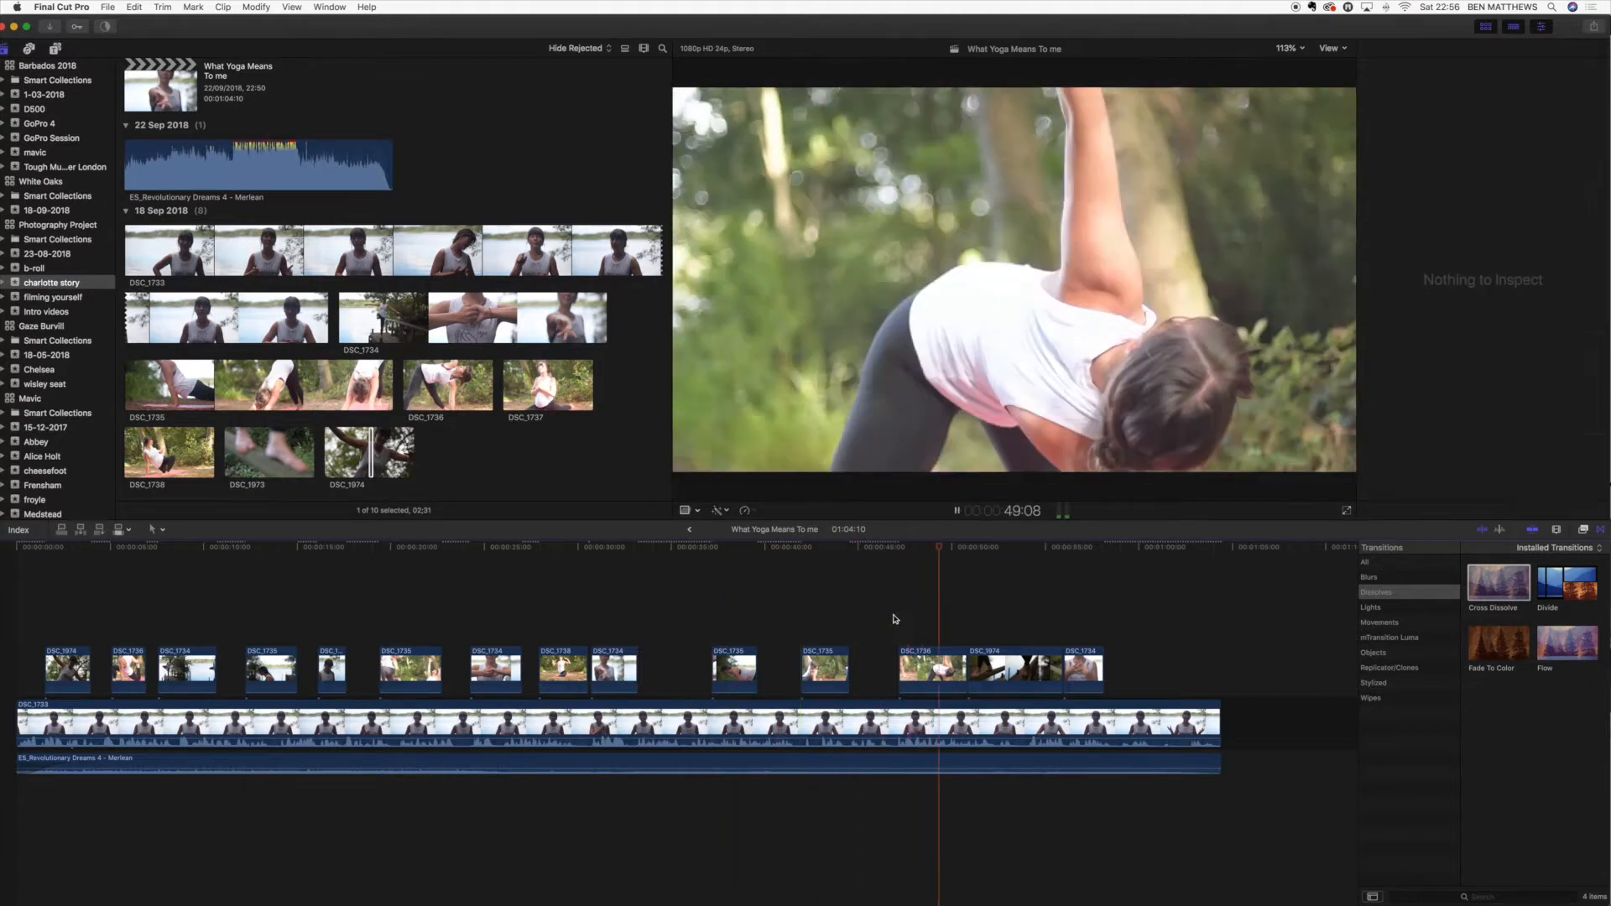
- Enable automatic stabilization for the interview and connected b-roll clips, and play the story from the start
left_click_drag(1119, 644, 46, 696)
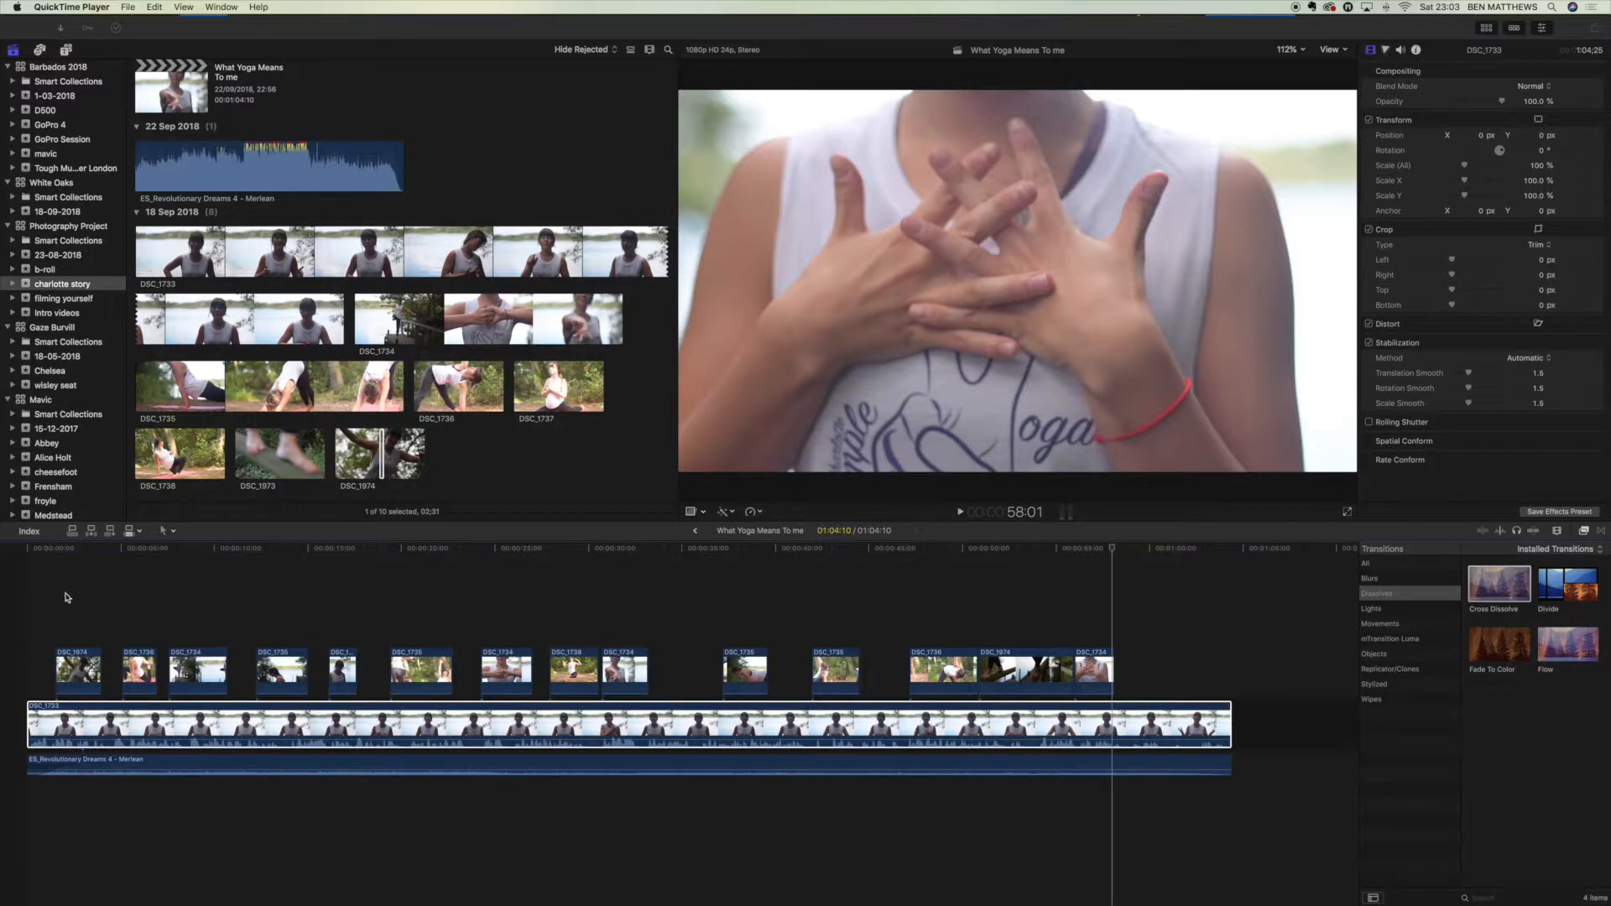
left_click(61, 594)
key("space")
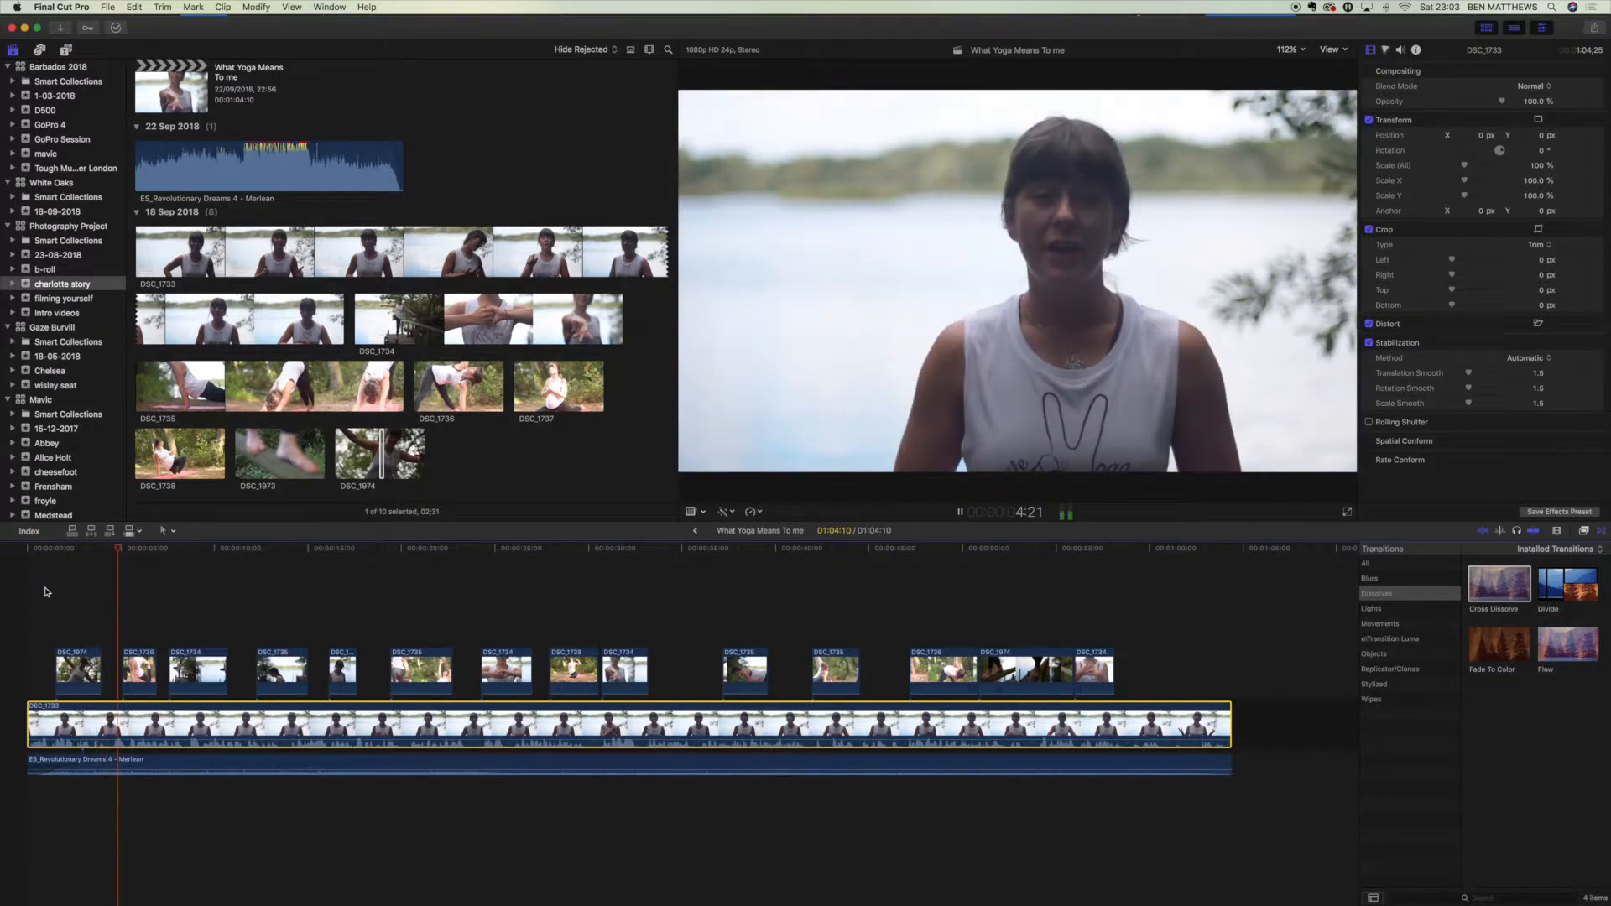
- Slow the DSC_1736 clip with Automatic Speed, move it directly after DSC_1974 at about 4 seconds, and place DSC_1734 right behind it
left_click(142, 673)
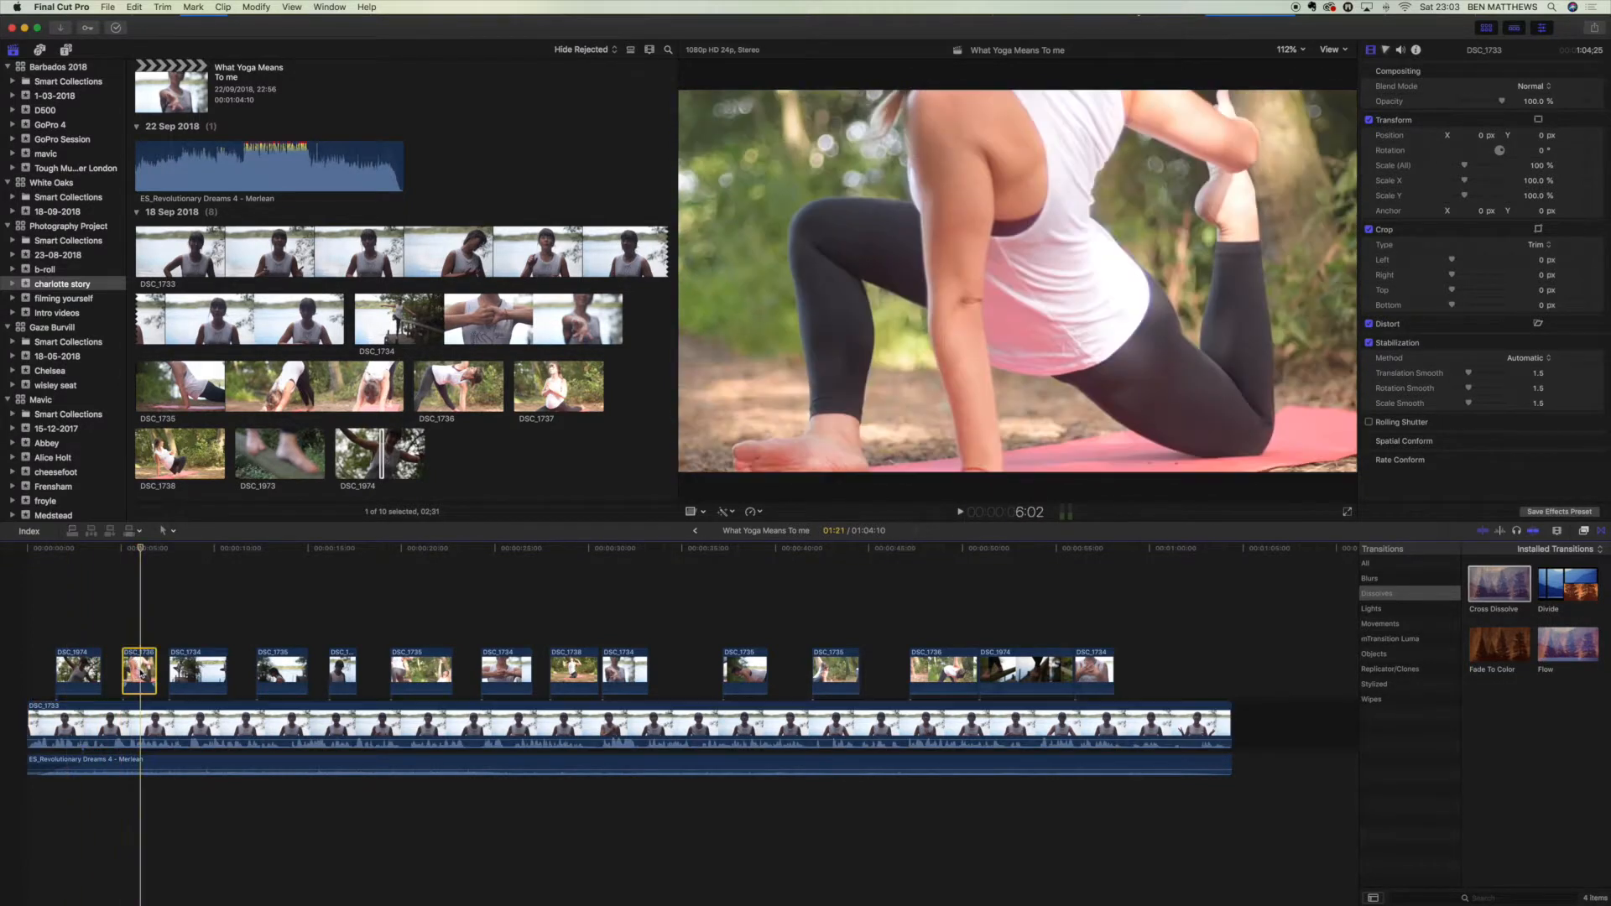
left_click(753, 512)
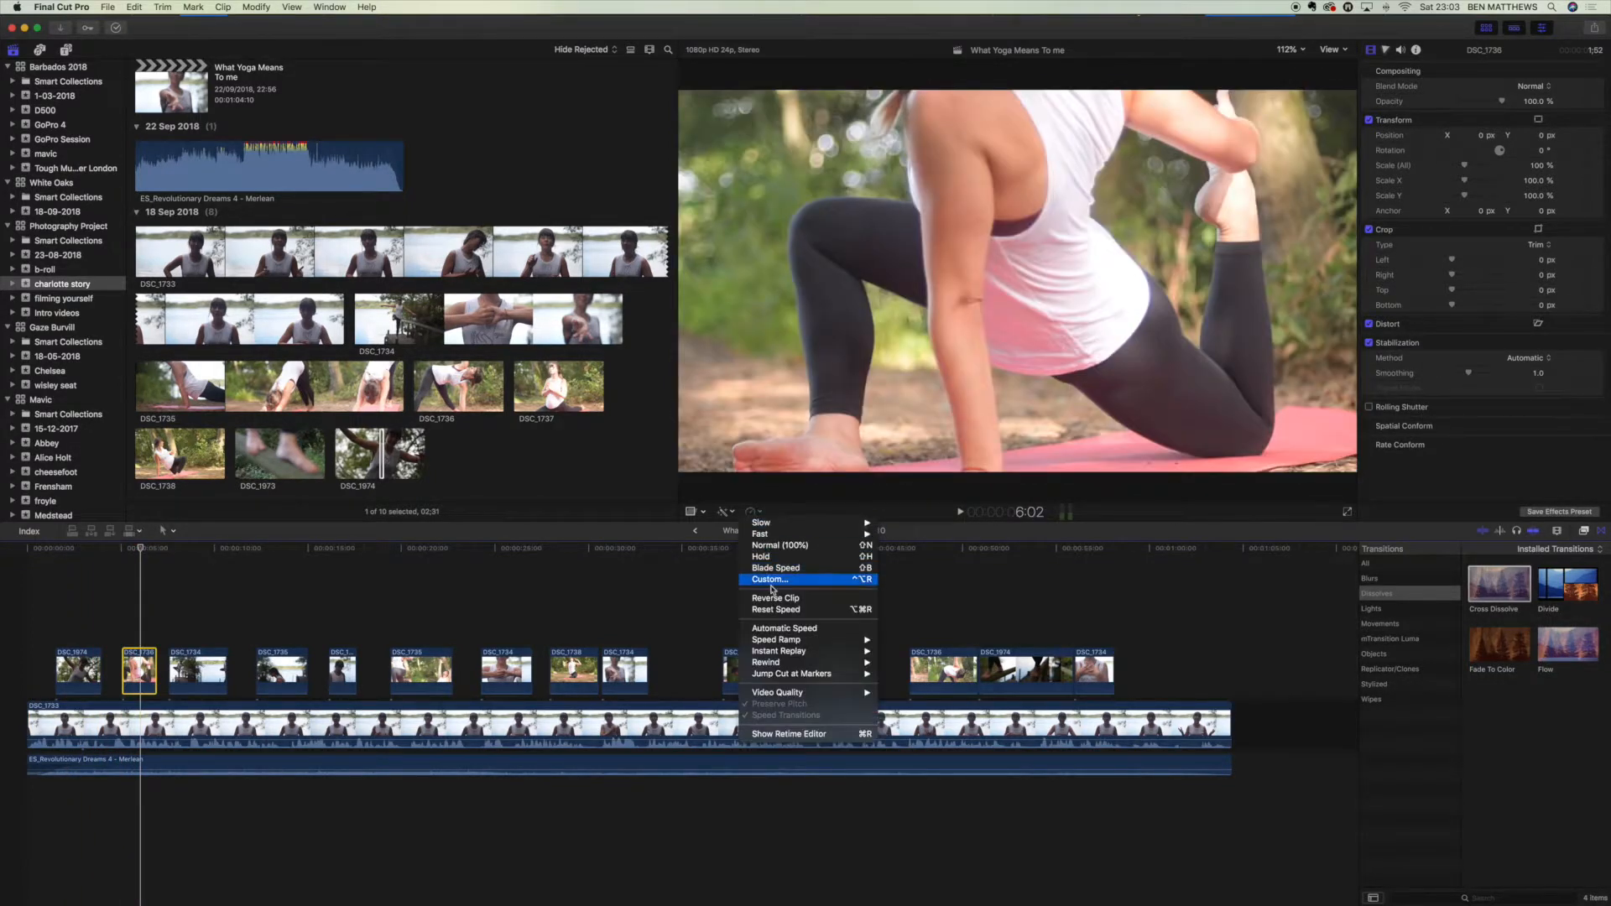
left_click(779, 629)
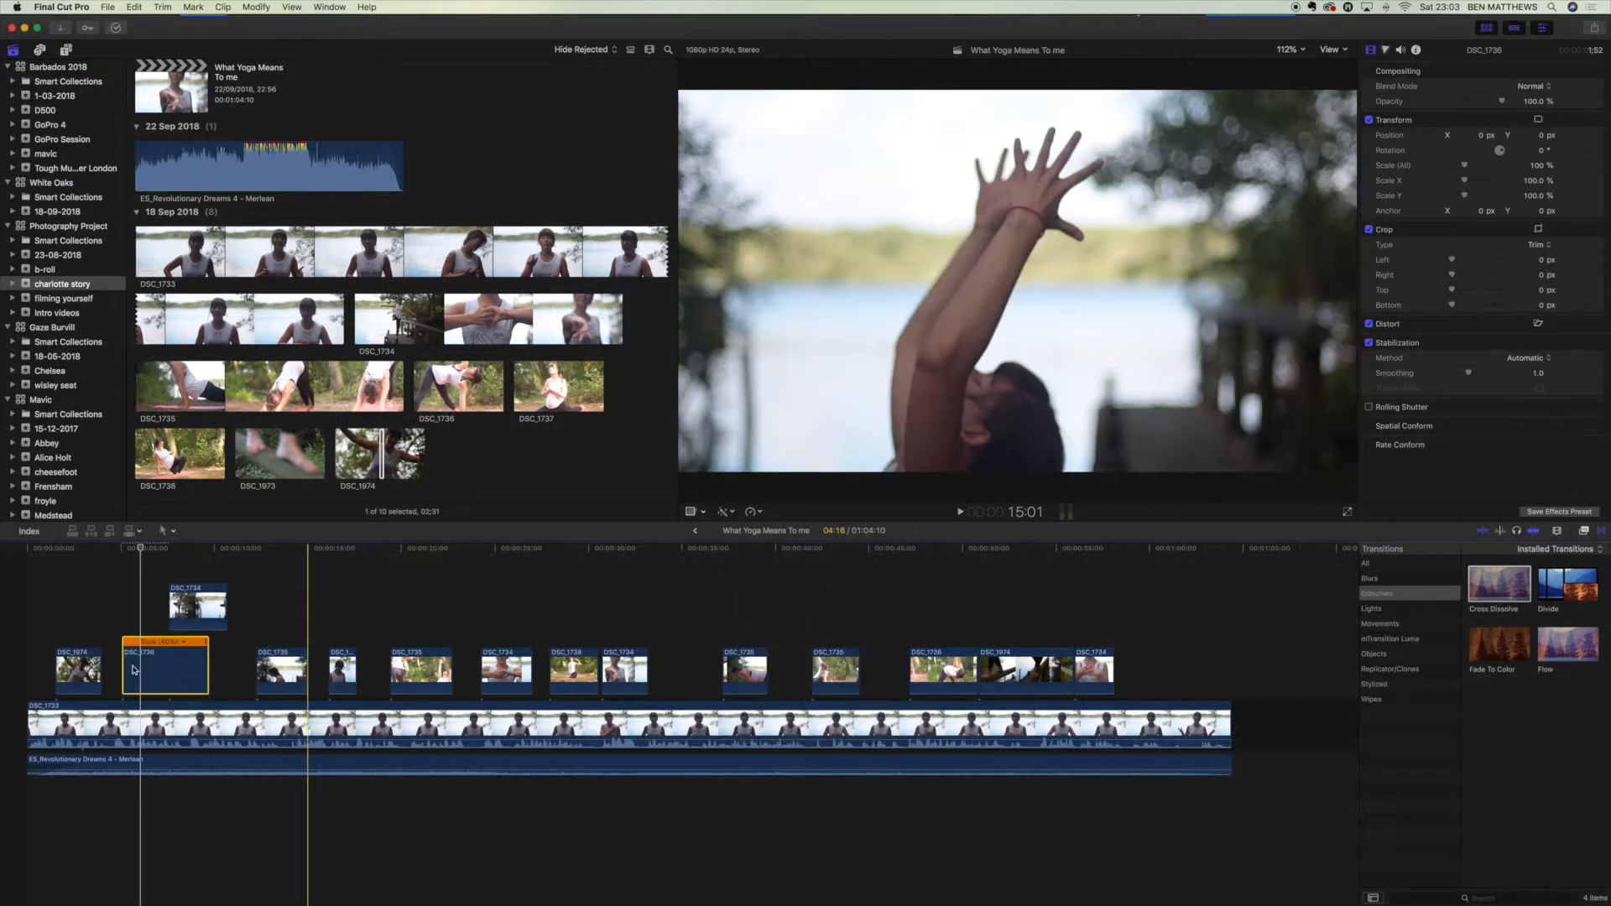
left_click_drag(131, 672, 126, 671)
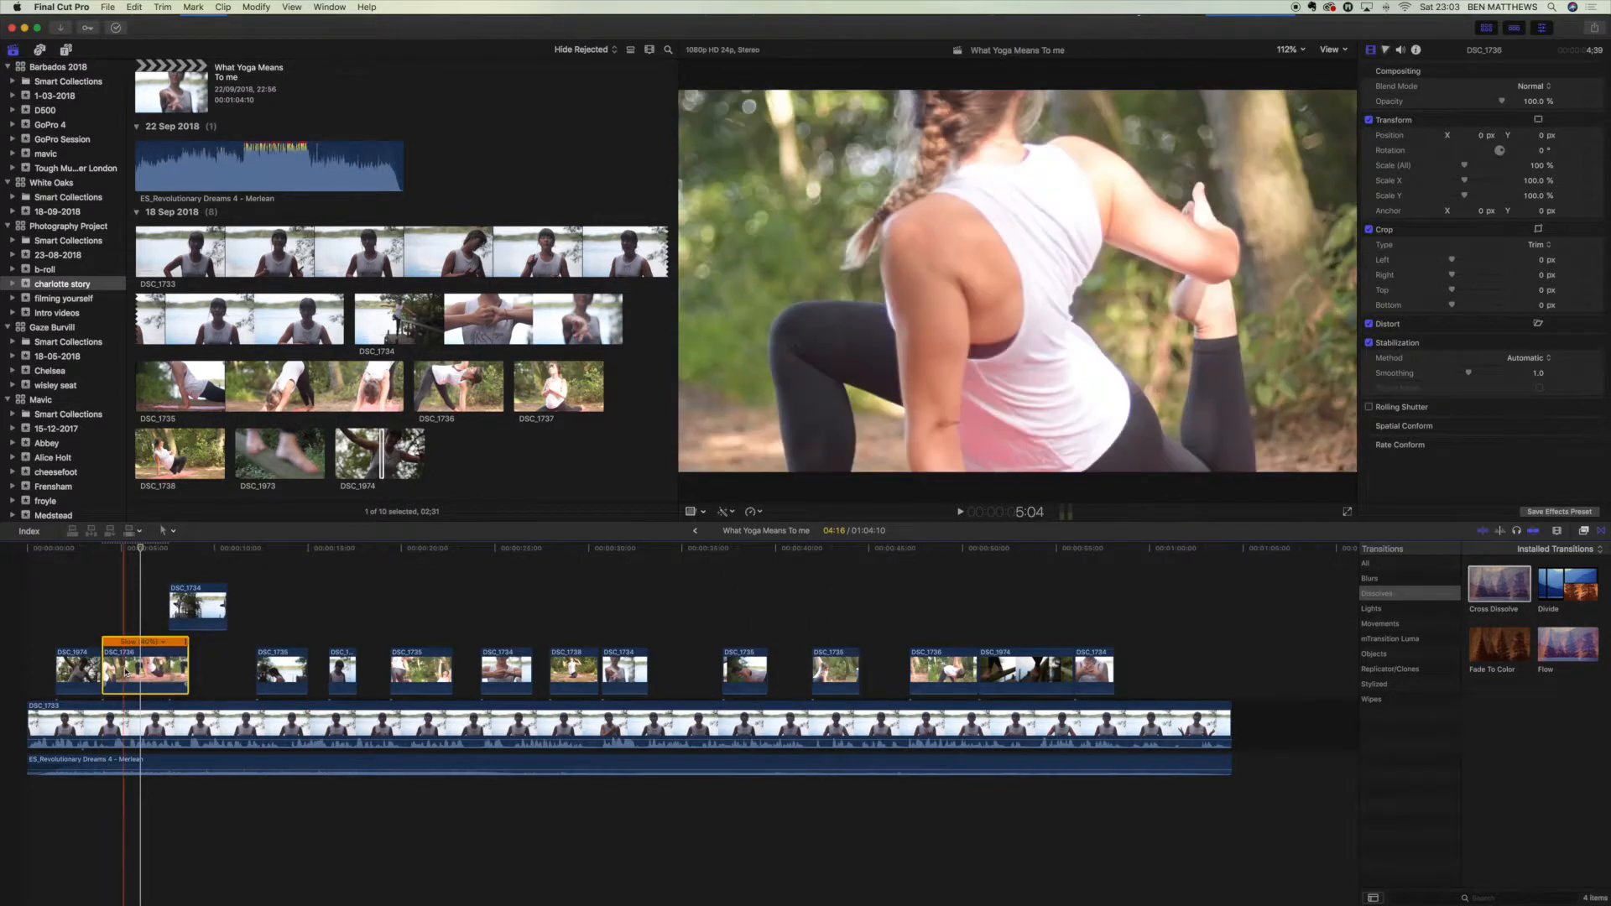
left_click_drag(203, 608, 225, 653)
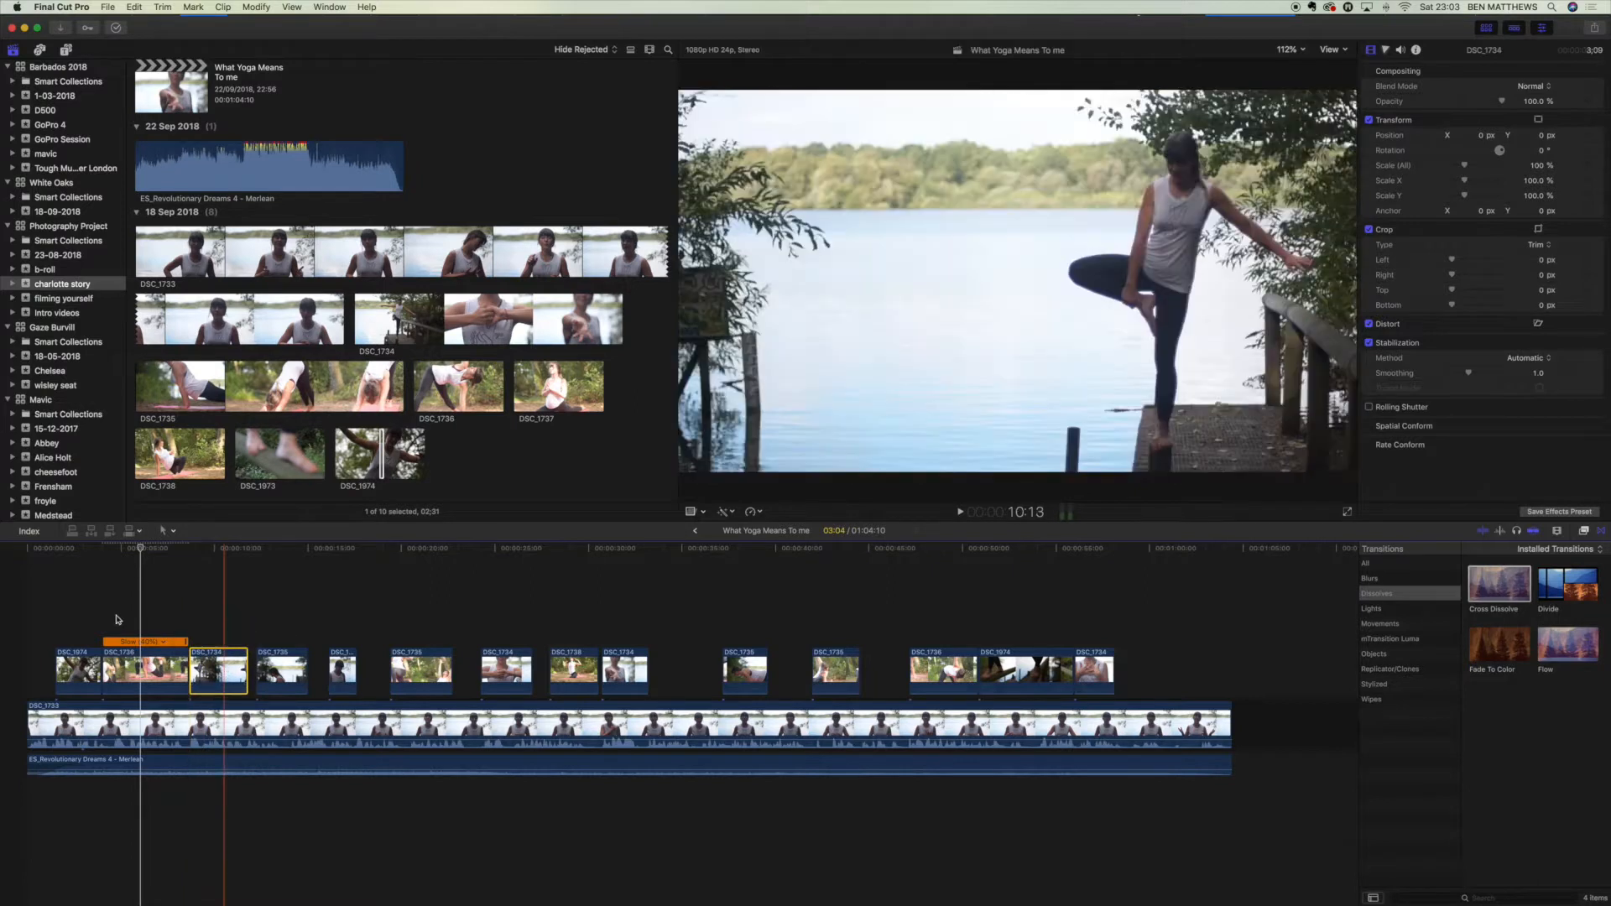
key("space")
key("space")
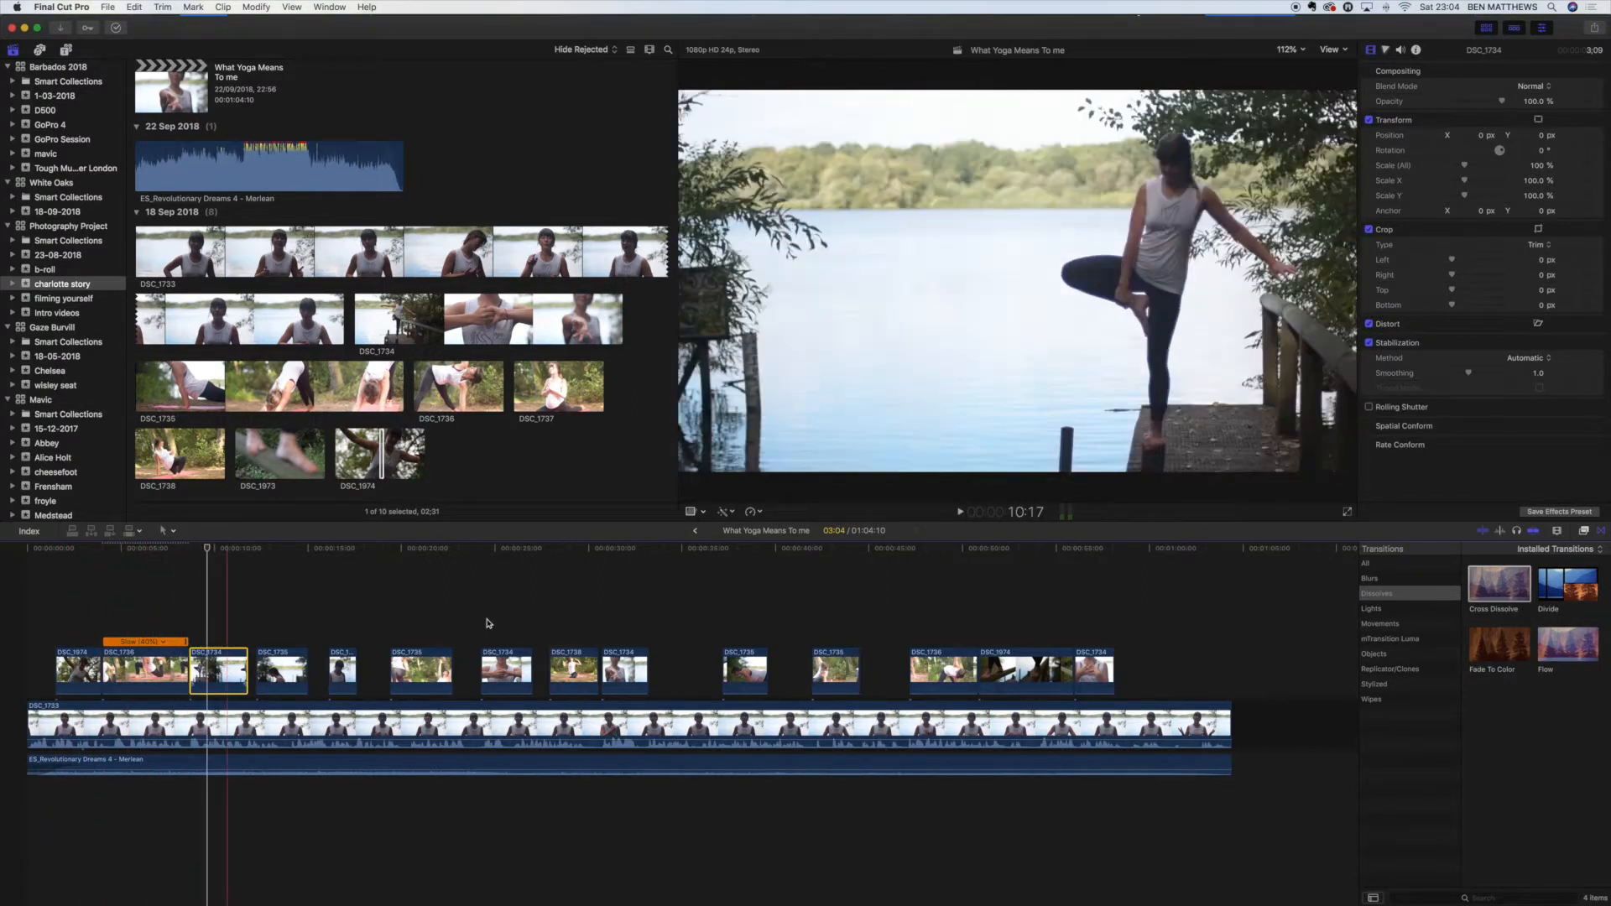
- Slow the DSC_1734 lake clip at about 9 seconds with Automatic Speed, and move the overlapped clips clear of it
left_click(753, 511)
left_click(772, 630)
key("space")
key("space")
left_click_drag(281, 614, 674, 674)
left_click_drag(342, 608, 1180, 651)
key("space")
- Slow the short DSC_1734 clip at about 17 seconds with Automatic Speed, and delete the DSC_1735 clip that follows it
left_click(753, 512)
left_click(776, 628)
key("space")
key("space")
key("Delete")
- Slow the DSC_1734 hands clip at about 25 seconds with Automatic Speed, and fit it in front of the next b-roll clip
left_click(507, 670)
left_click(753, 512)
left_click(789, 630)
left_click_drag(550, 670, 539, 670)
left_click_drag(407, 668, 506, 670)
key("space")
key("space")
- Move the DSC_1735 lake clip to about 59 seconds, after the other b-roll
left_click_drag(537, 670, 1148, 670)
key("space")
key("space")
- Slow the DSC_1734 clip at about 31 seconds with Automatic Speed, and trim its end to about 34 seconds
left_click(625, 671)
left_click(752, 512)
left_click(790, 630)
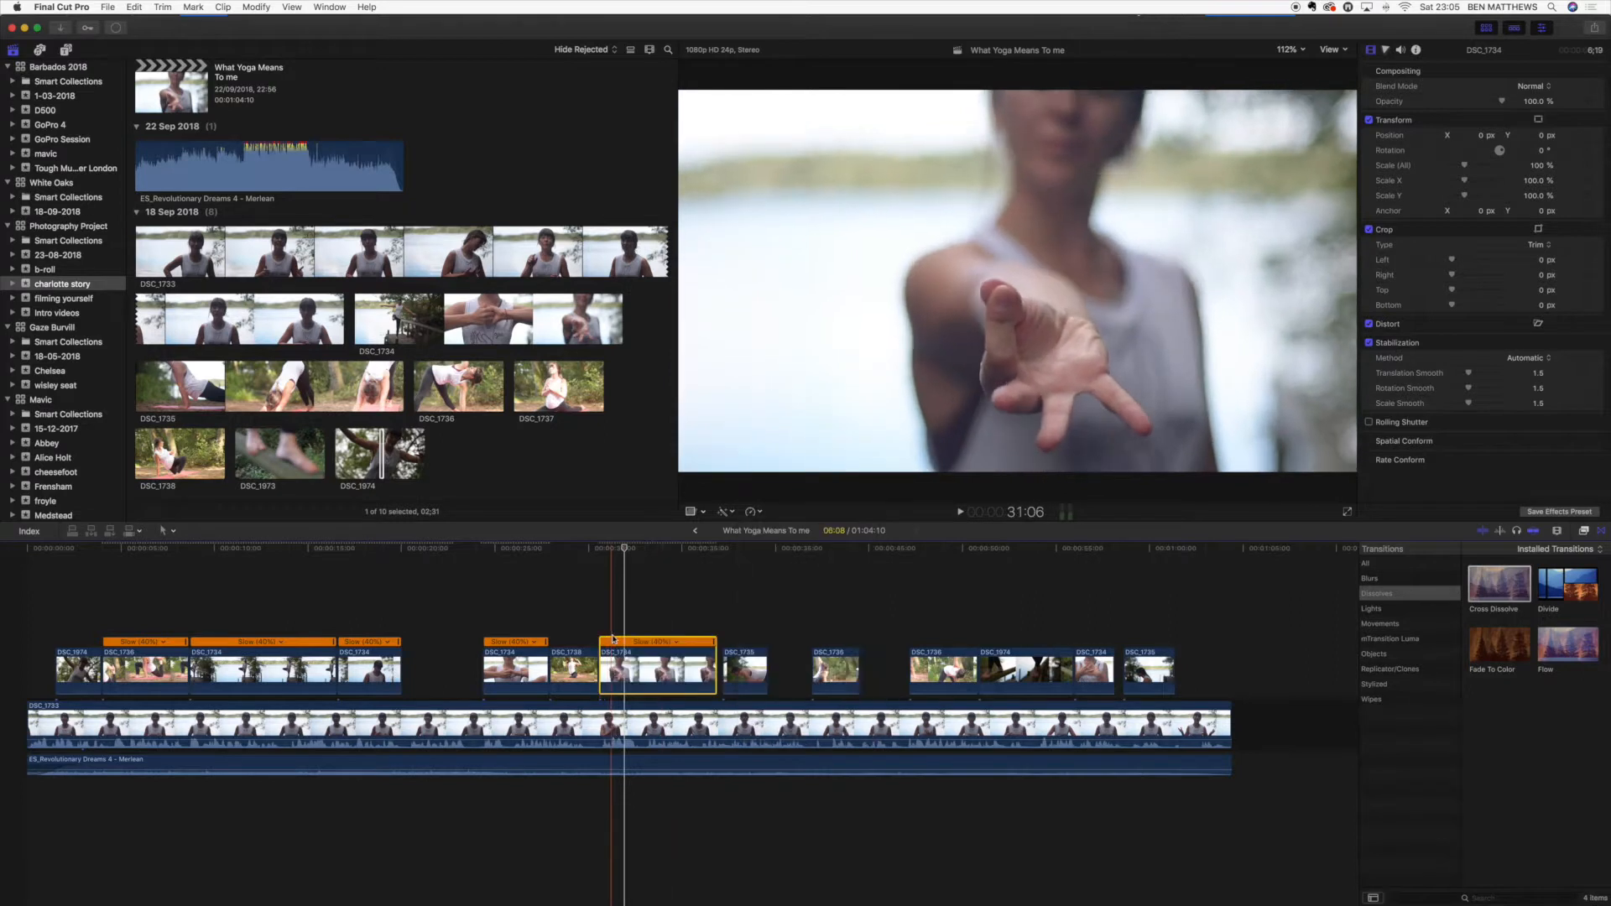
left_click_drag(601, 671, 658, 681)
- Slow the DSC_1735 clip at about 37 seconds with Automatic Speed, and adjust its length and position
left_click(745, 671)
left_click(753, 512)
left_click(790, 628)
left_click_drag(755, 671, 745, 671)
- Place the second DSC_1735 clip directly after the first, slow it with Automatic Speed, and move the overlapped DSC_1736 clip out of its way
left_click_drag(843, 611, 859, 663)
left_click(753, 512)
left_click(790, 627)
left_click_drag(963, 615, 1074, 613)
- Split the second slowed DSC_1735 clip, delete the unwanted section, and trim the clip's end to about 44 seconds
key("space")
key("super+b")
left_click(805, 671)
key("Delete")
key("space")
mouse_move(864, 671)
left_mouse_down()
mouse_move(821, 671)
mouse_move(856, 671)
left_mouse_up()
key("space")
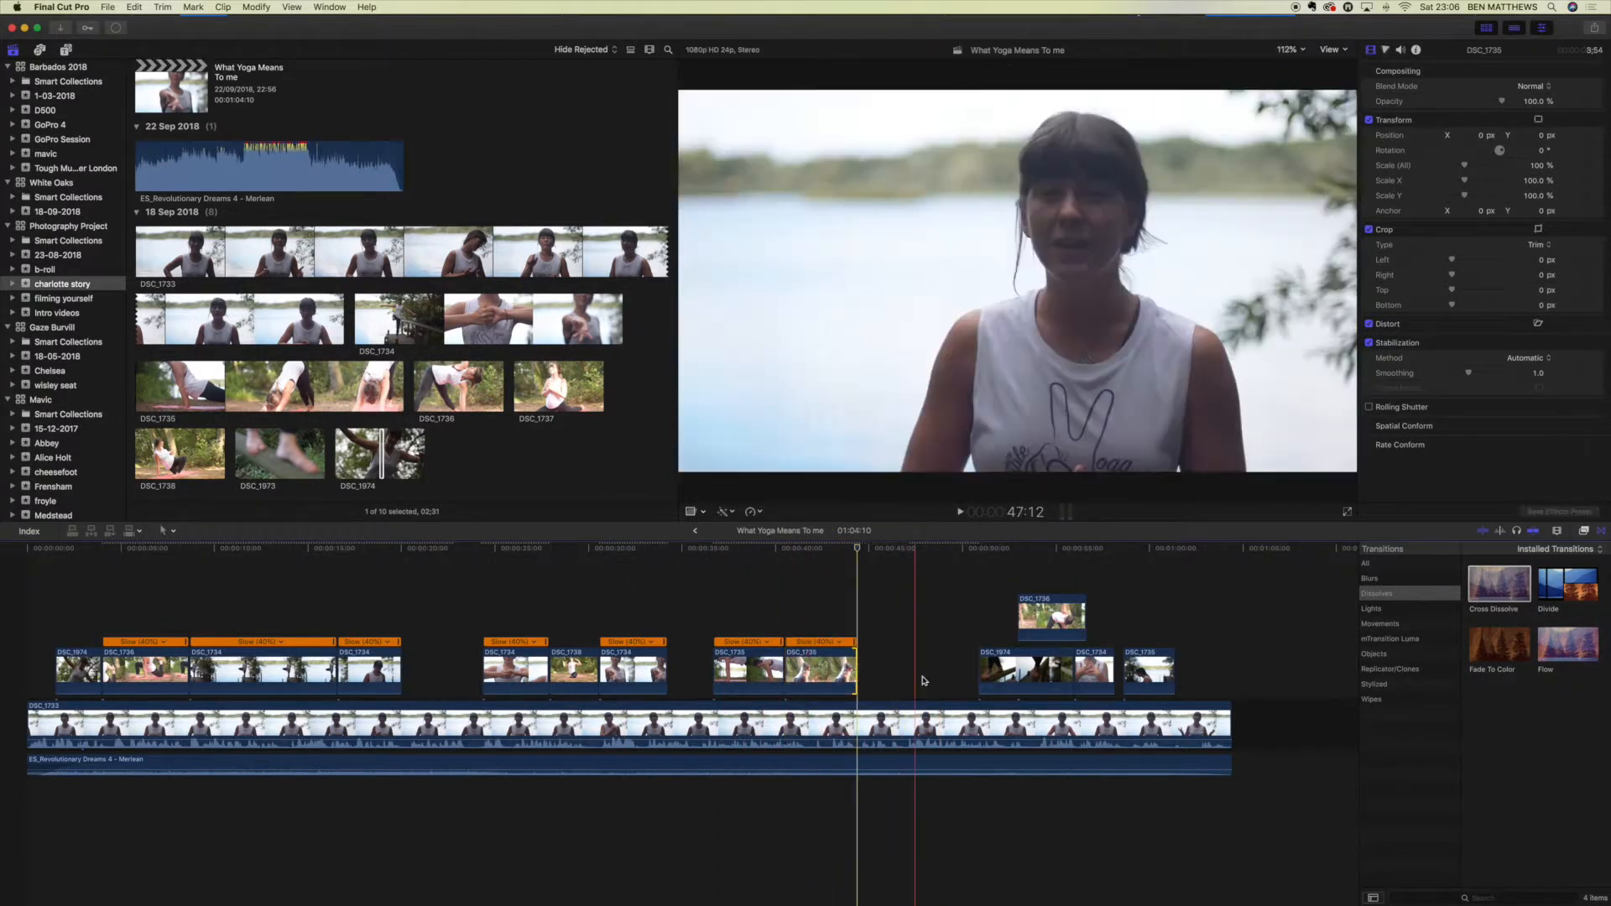
- Move DSC_1974 to about 44 seconds and DSC_1736 to the end of the b-roll, and slow DSC_1974 with Automatic Speed
left_click_drag(1019, 672, 898, 671)
left_click_drag(1071, 619, 1230, 667)
left_click(889, 672)
left_click(753, 511)
left_click(791, 627)
- Divide DSC_1974 into three speed segments, speed up the middle one, and play back the ramp
left_click(909, 671)
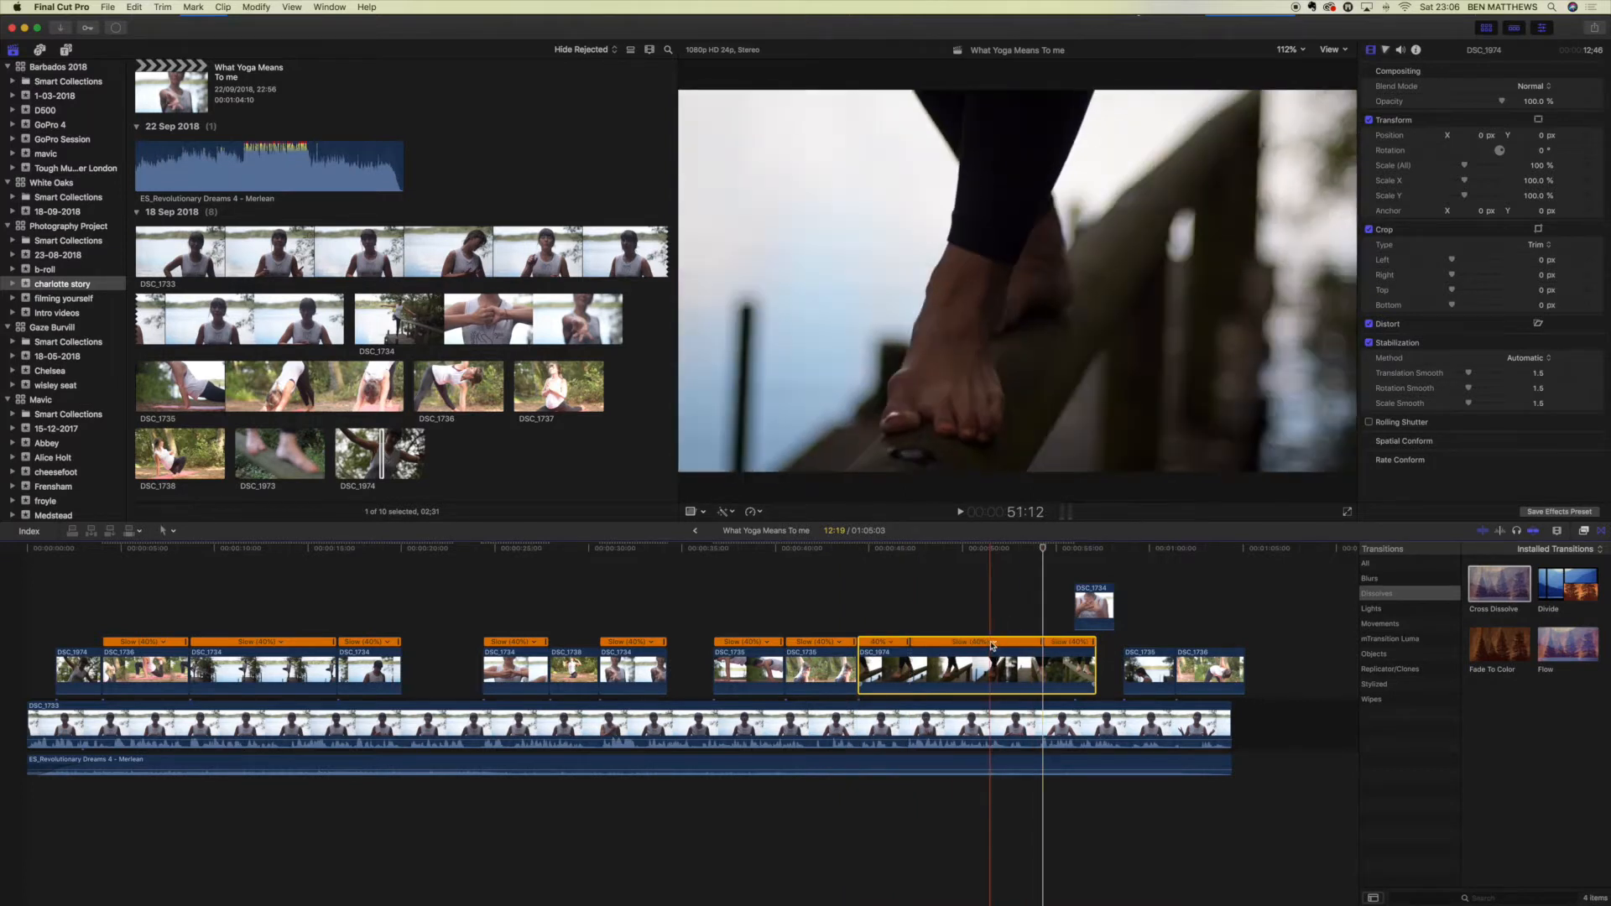
left_click(992, 642)
left_click(1091, 666)
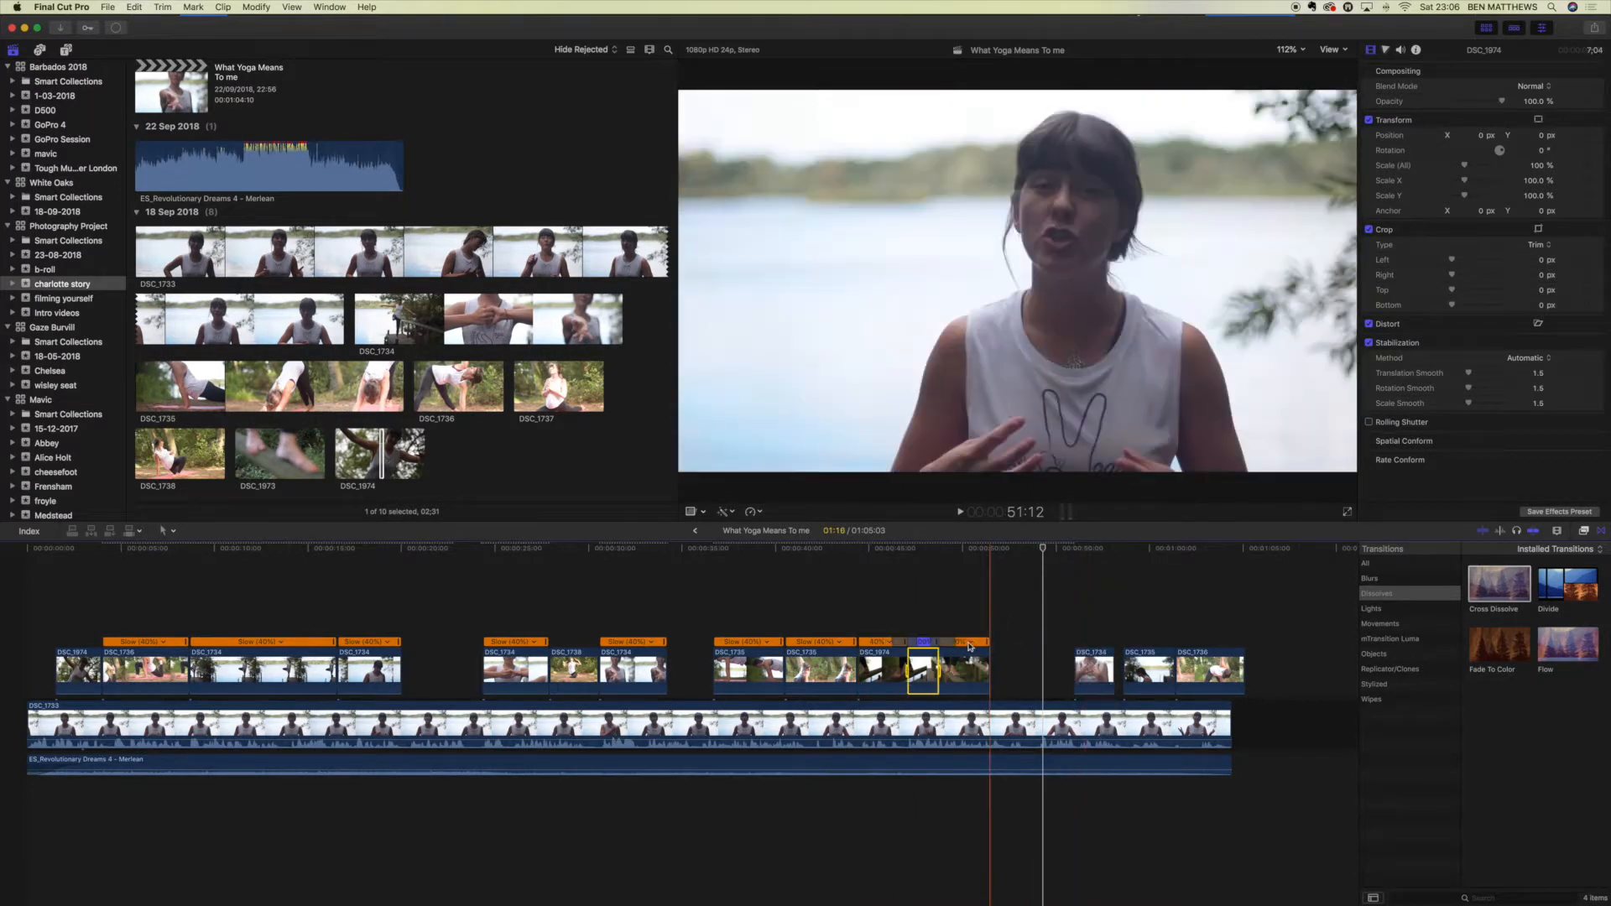
key("space")
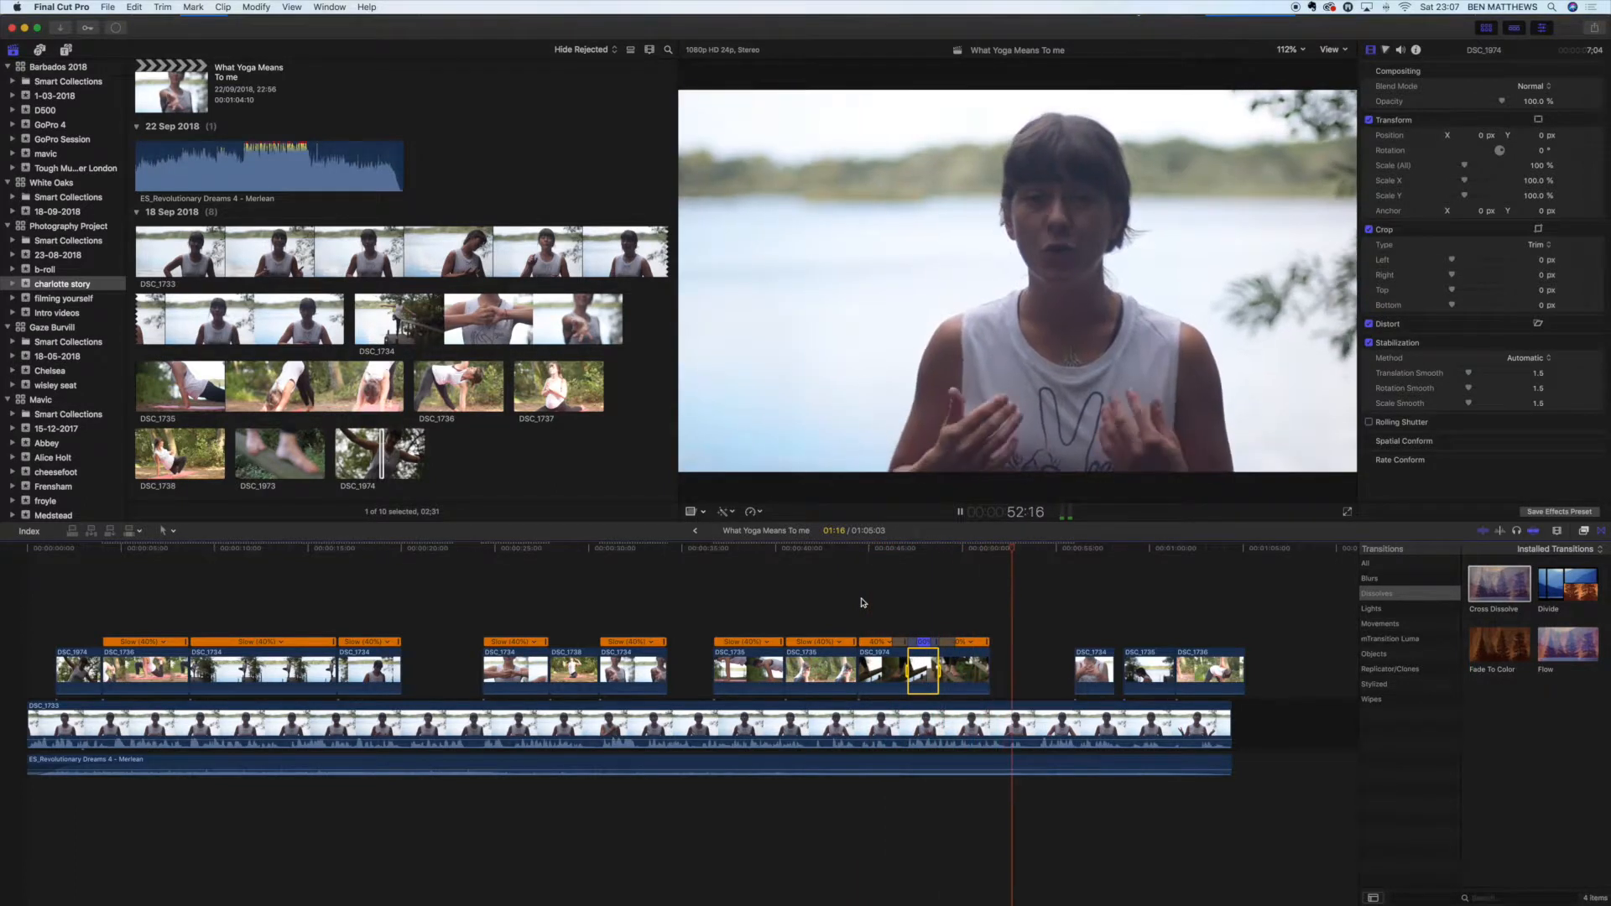
key("space")
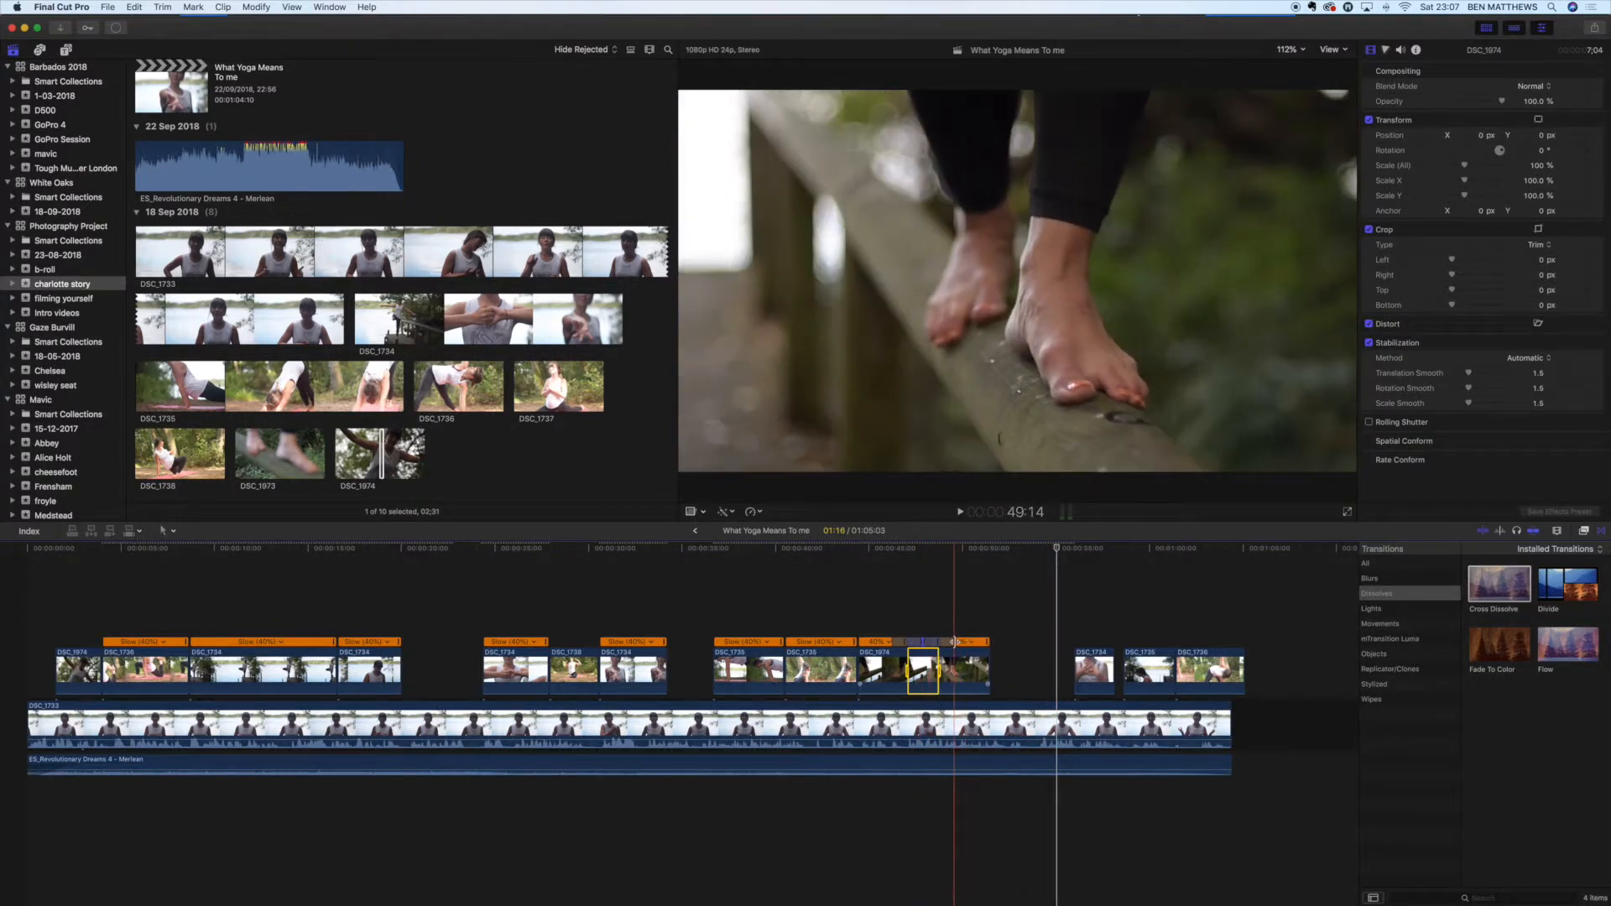
- Adjust the speed transition at the start of DSC_1974's fast middle segment, and play it back
left_click(891, 642)
left_click(891, 643)
left_click(890, 643)
key("space")
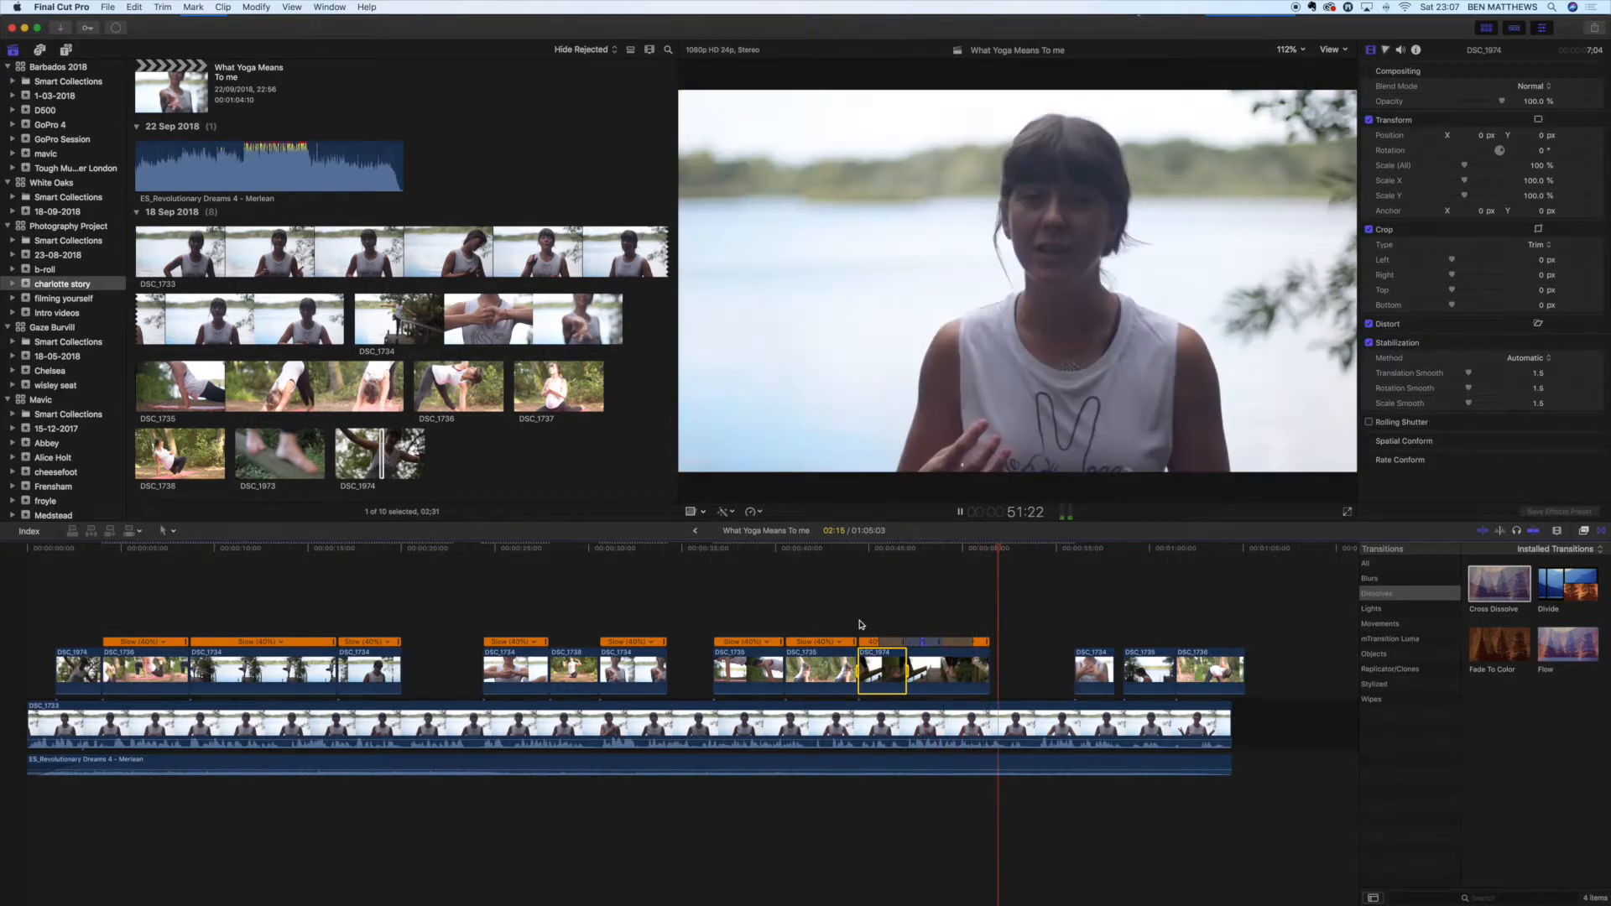
key("space")
- Set DSC_1974's middle speed segment to Normal (100%), and play through the ramp
left_click_drag(917, 645, 936, 644)
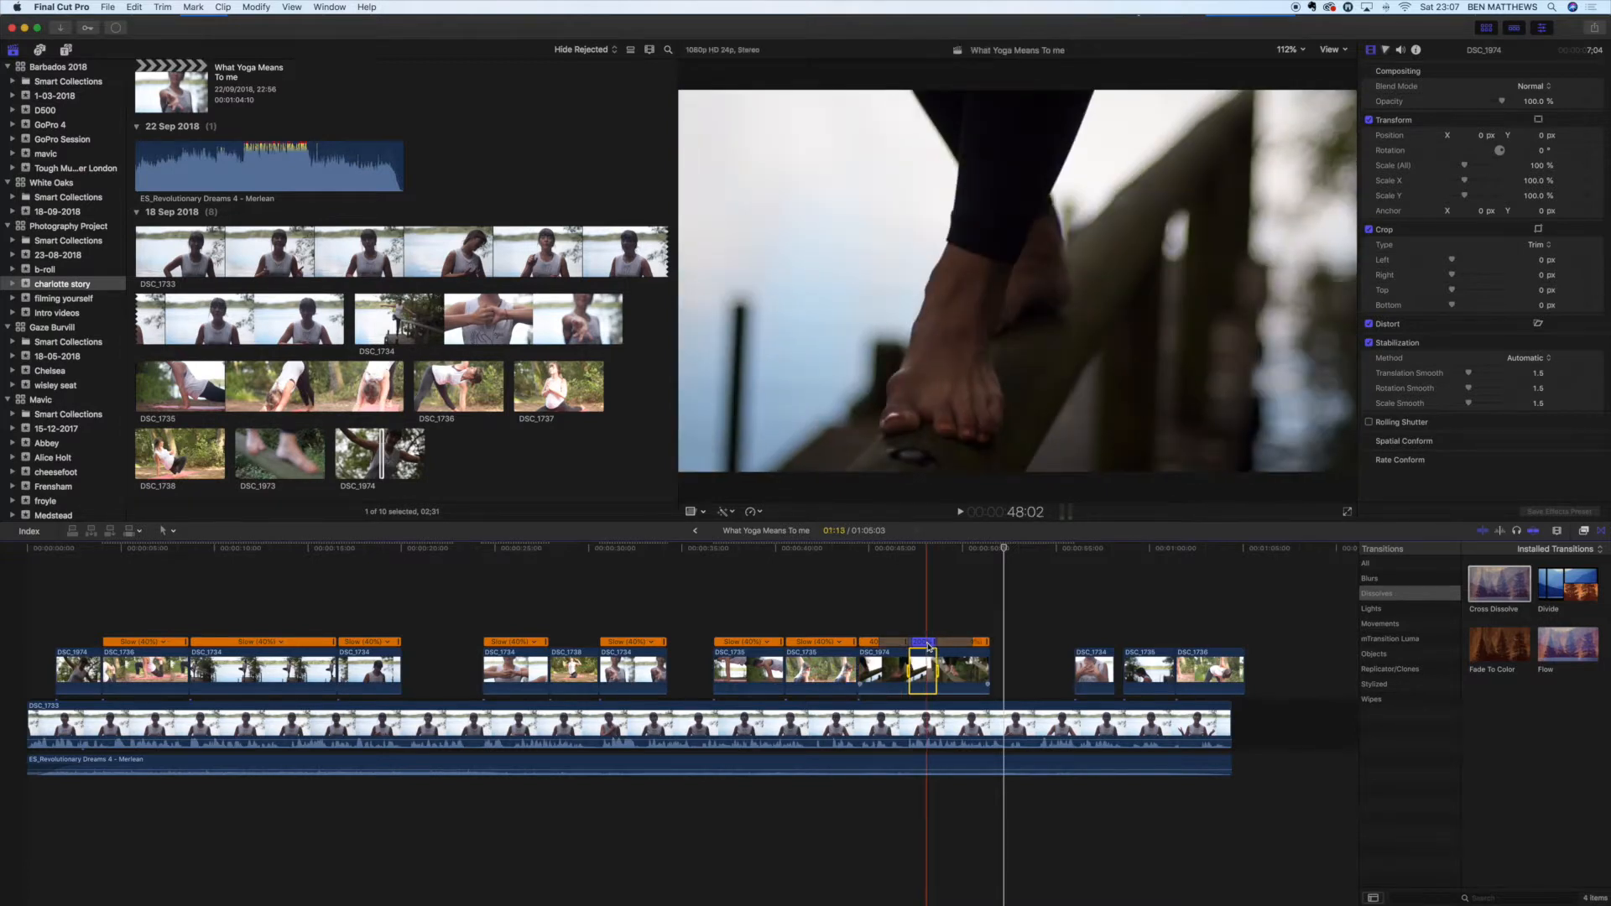
key("super+equal")
key("super+equal")
key("super+equal")
left_click(934, 644)
left_click(963, 677)
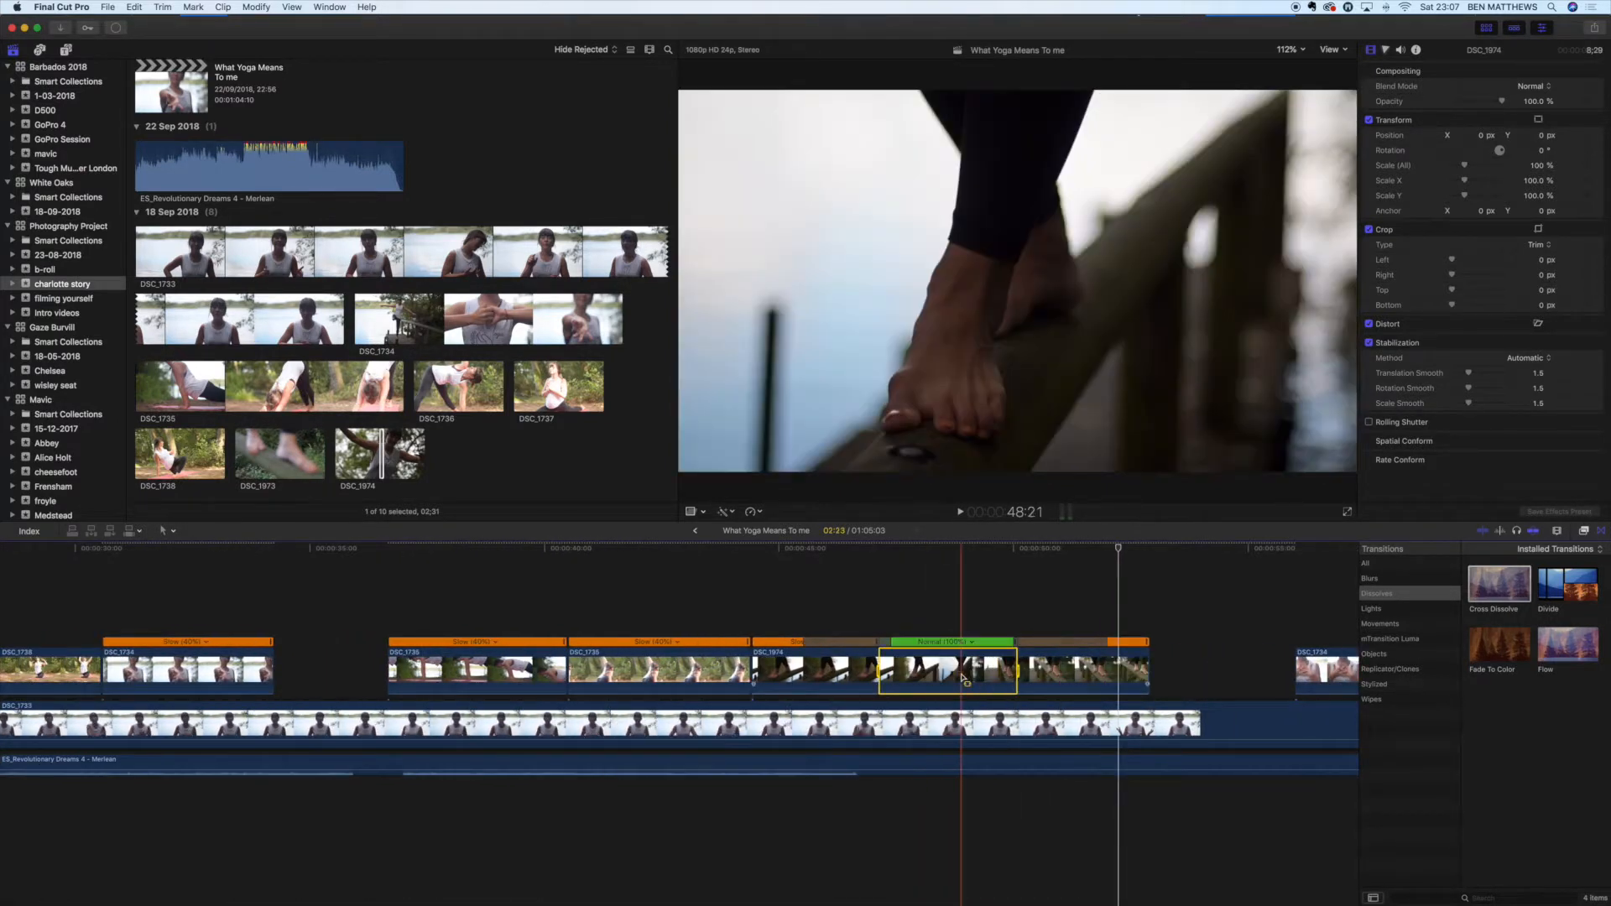
key("space")
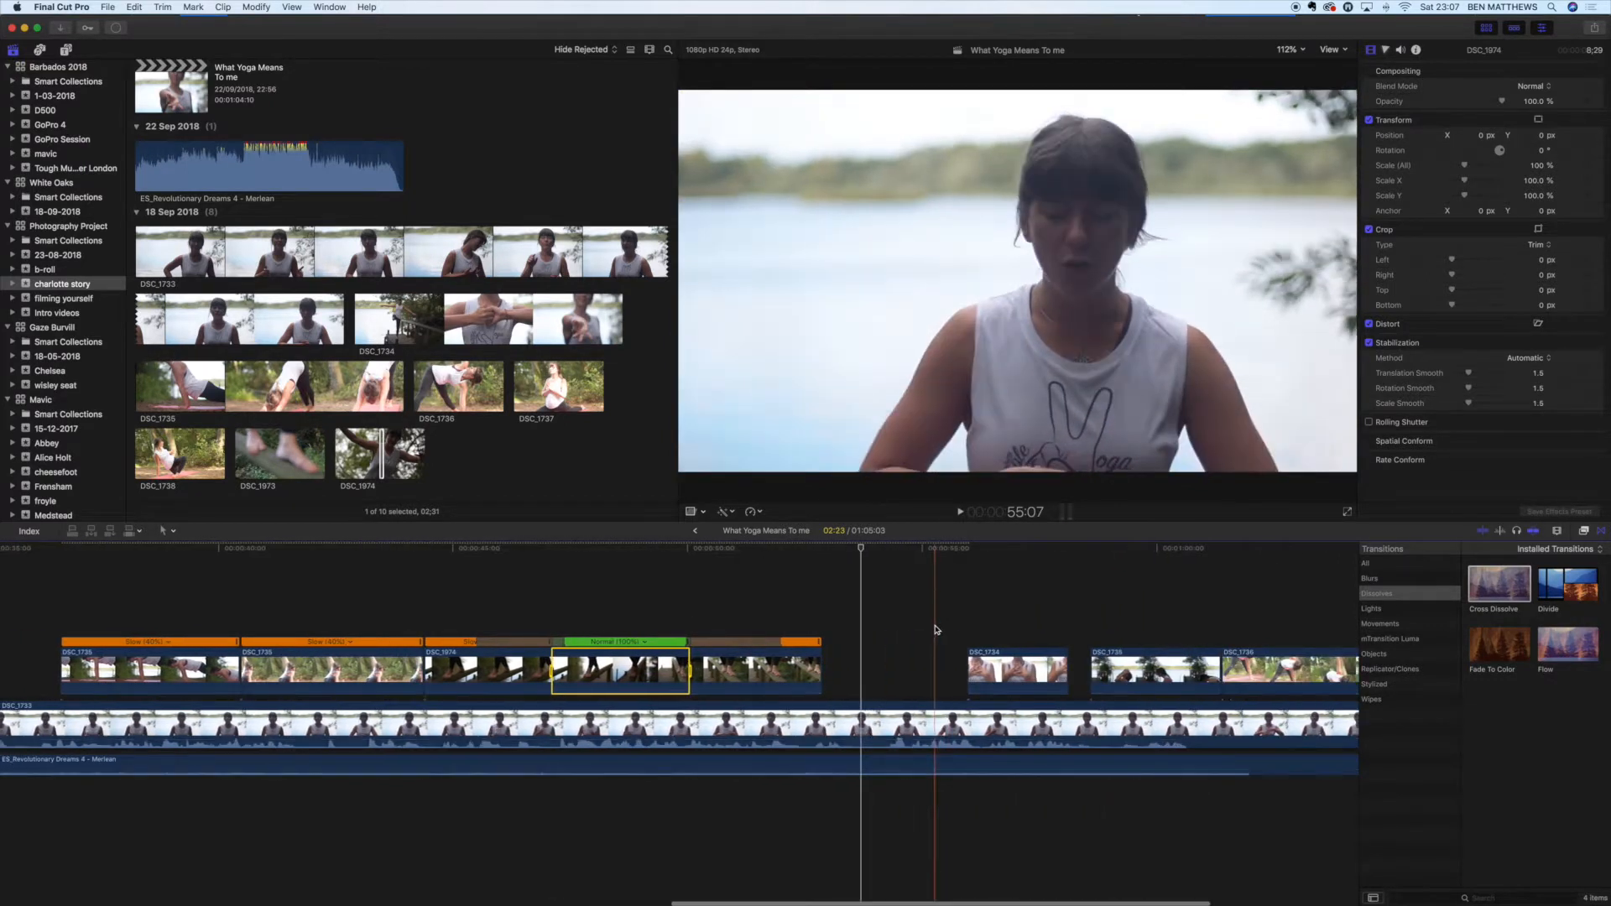
key("space")
- Move the DSC_1734 hands close-up to about 54 seconds, and trim its end to about 55.5 seconds
left_click_drag(977, 671, 915, 671)
key("space")
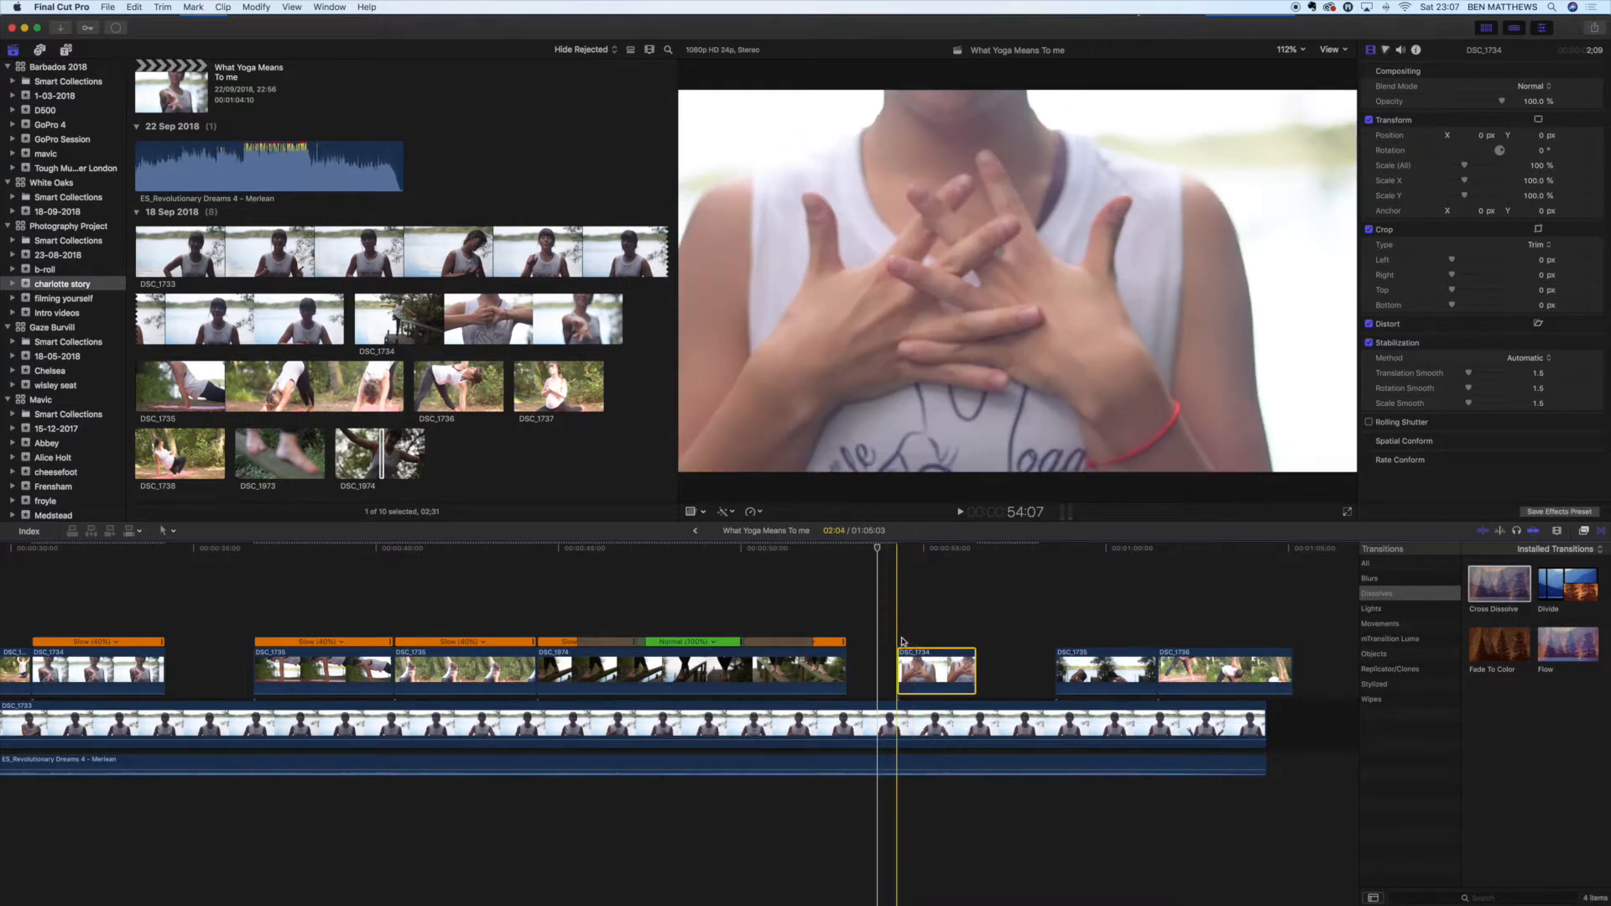
key("space")
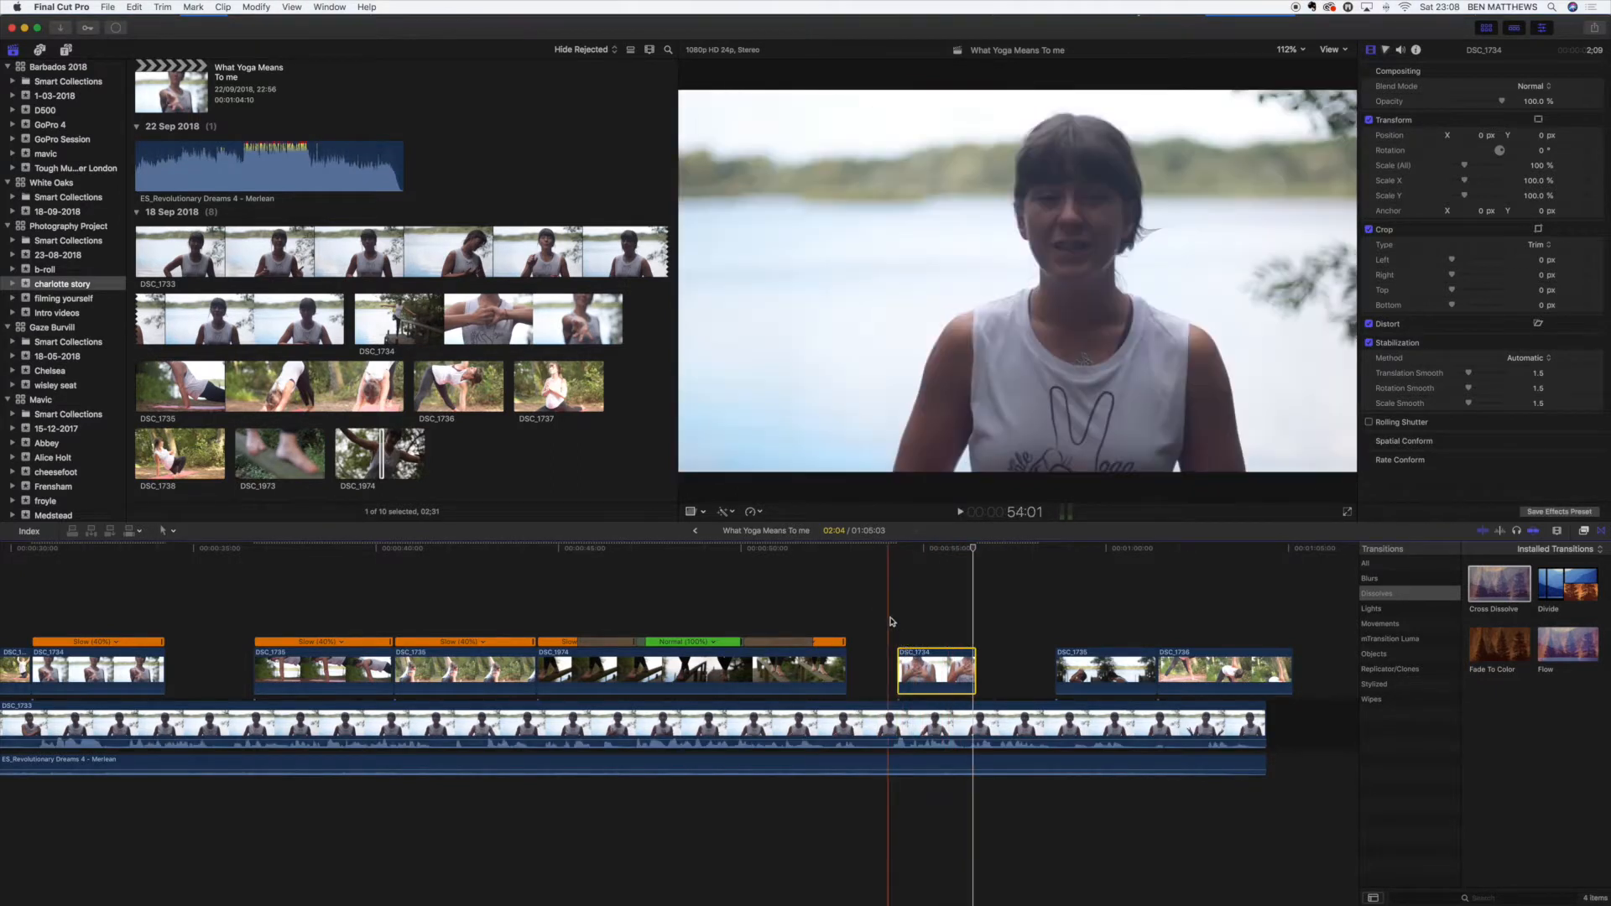
key("space")
key("space")
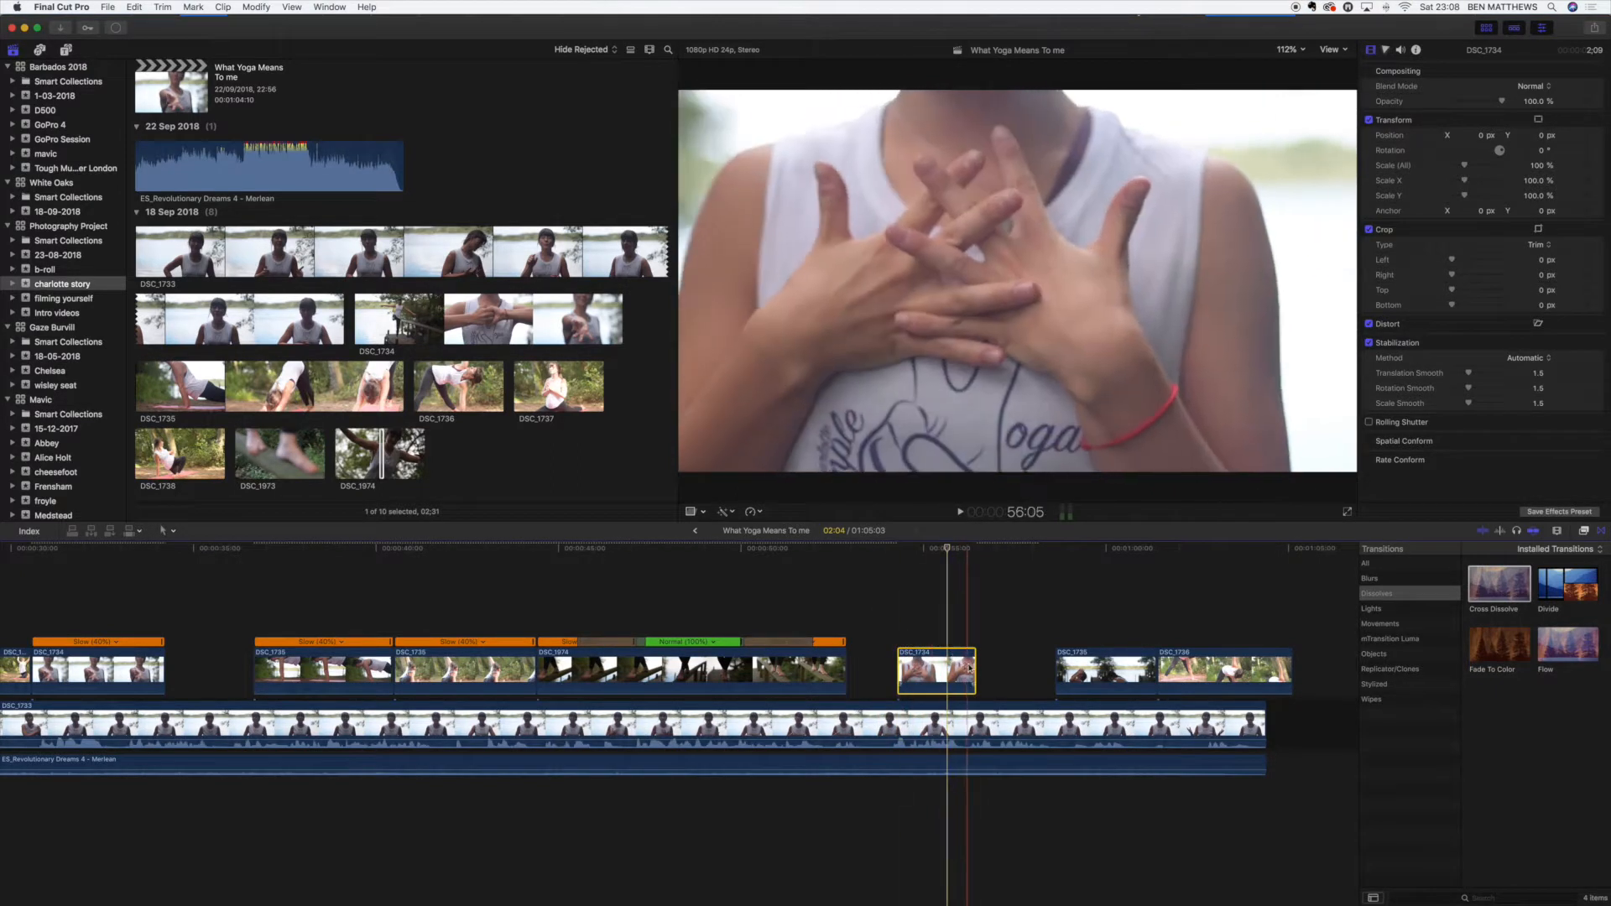
left_click(974, 671)
left_click_drag(974, 671, 947, 671)
- Move the DSC_1735 lake clip directly after the hands close-up, and trim its end by about half a second
left_click_drag(1085, 671, 979, 671)
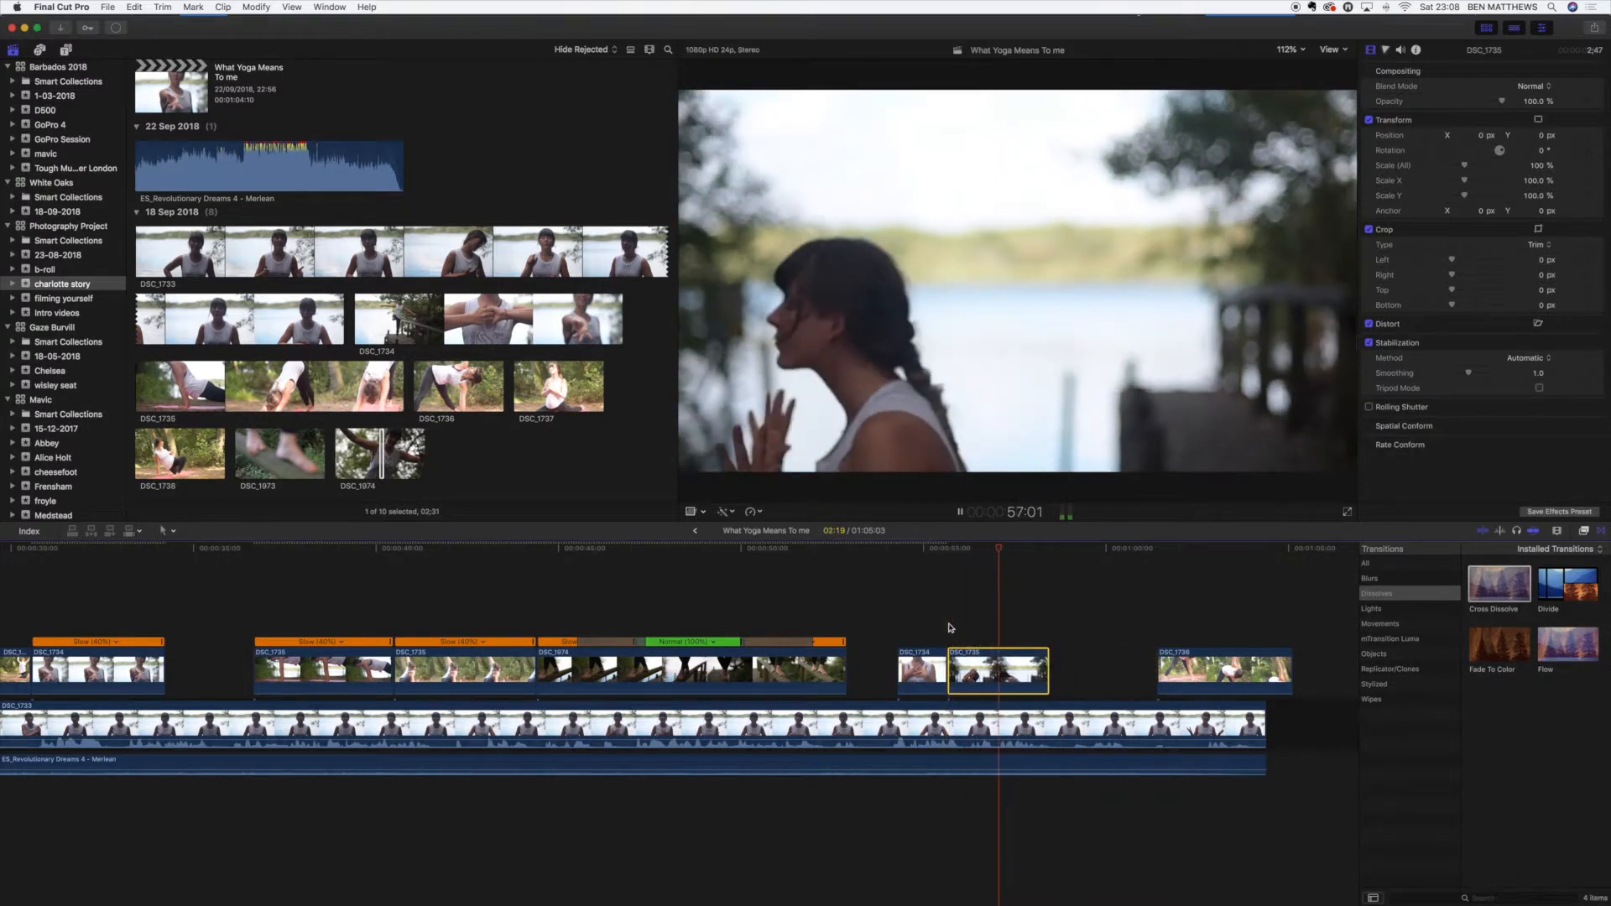
key("space")
left_click_drag(1043, 667, 1025, 667)
- Try the DSC_1736 clip directly after DSC_1735 in playback, and delete it from the timeline
left_click_drag(1186, 671, 1053, 672)
key("space")
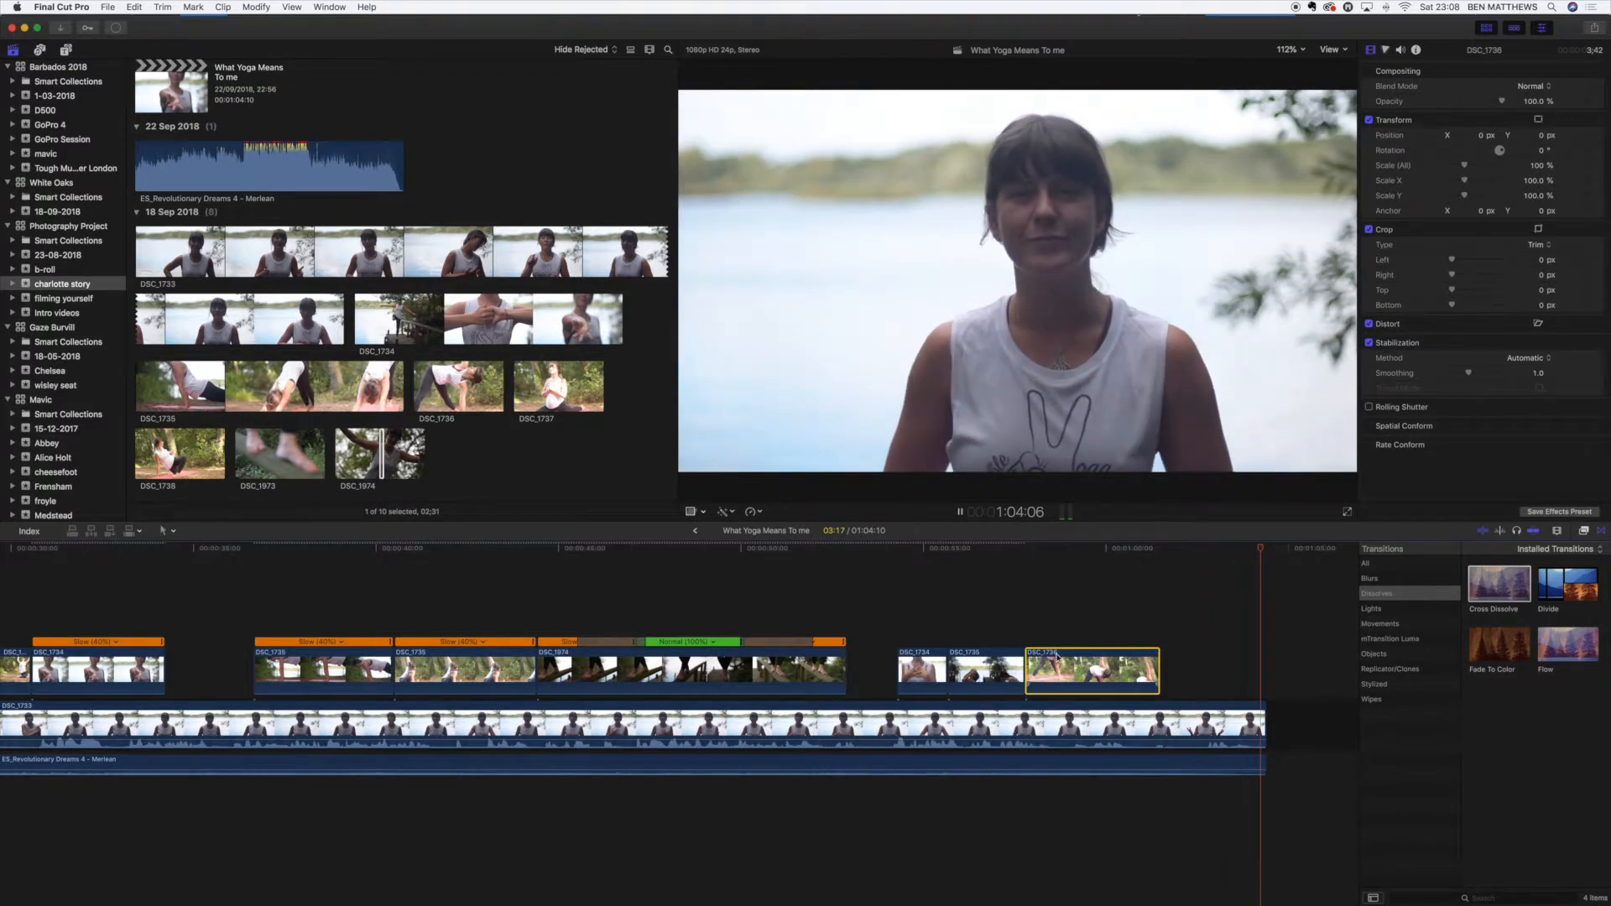
key("space")
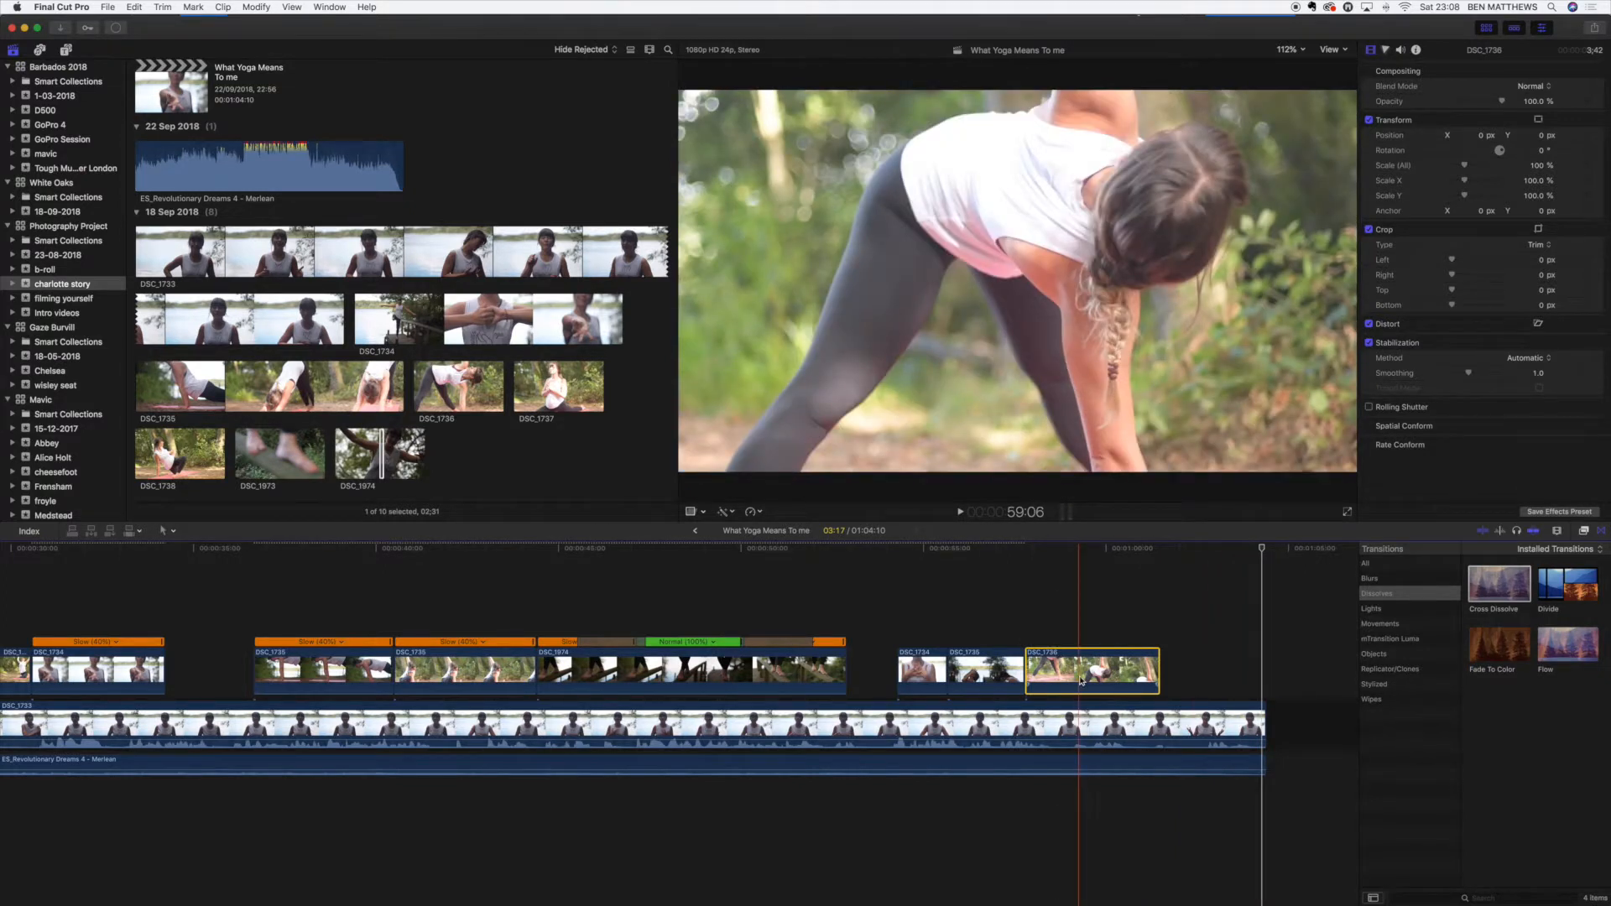
key("Delete")
- Slow the last DSC_1735 clip with Automatic Speed, and play it back
left_click(996, 671)
left_click(751, 511)
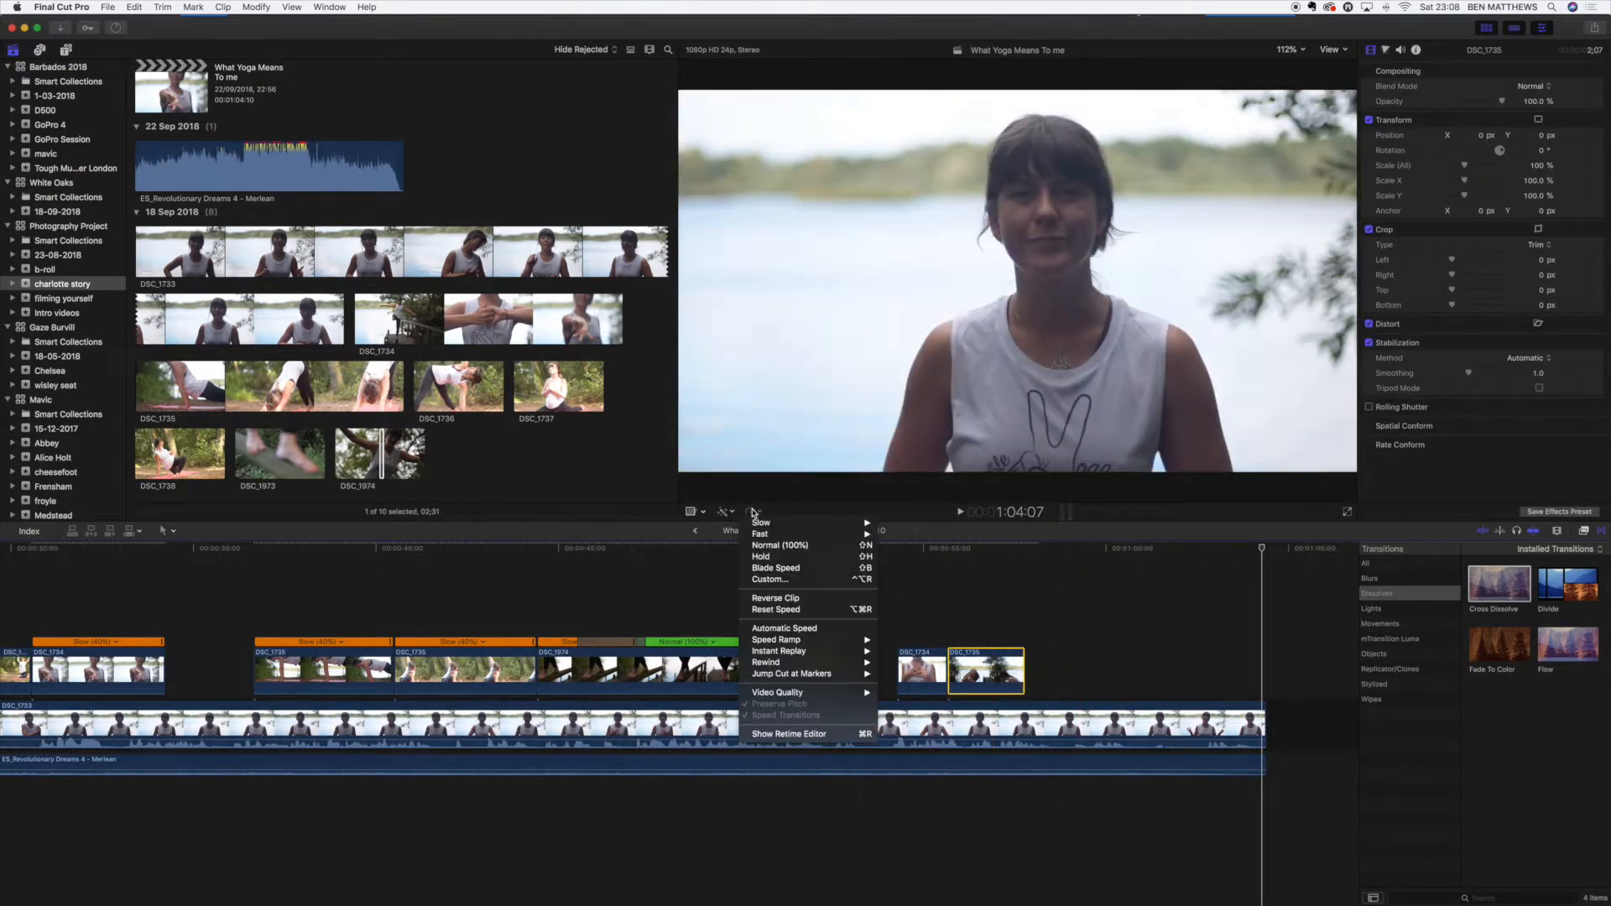
left_click(805, 627)
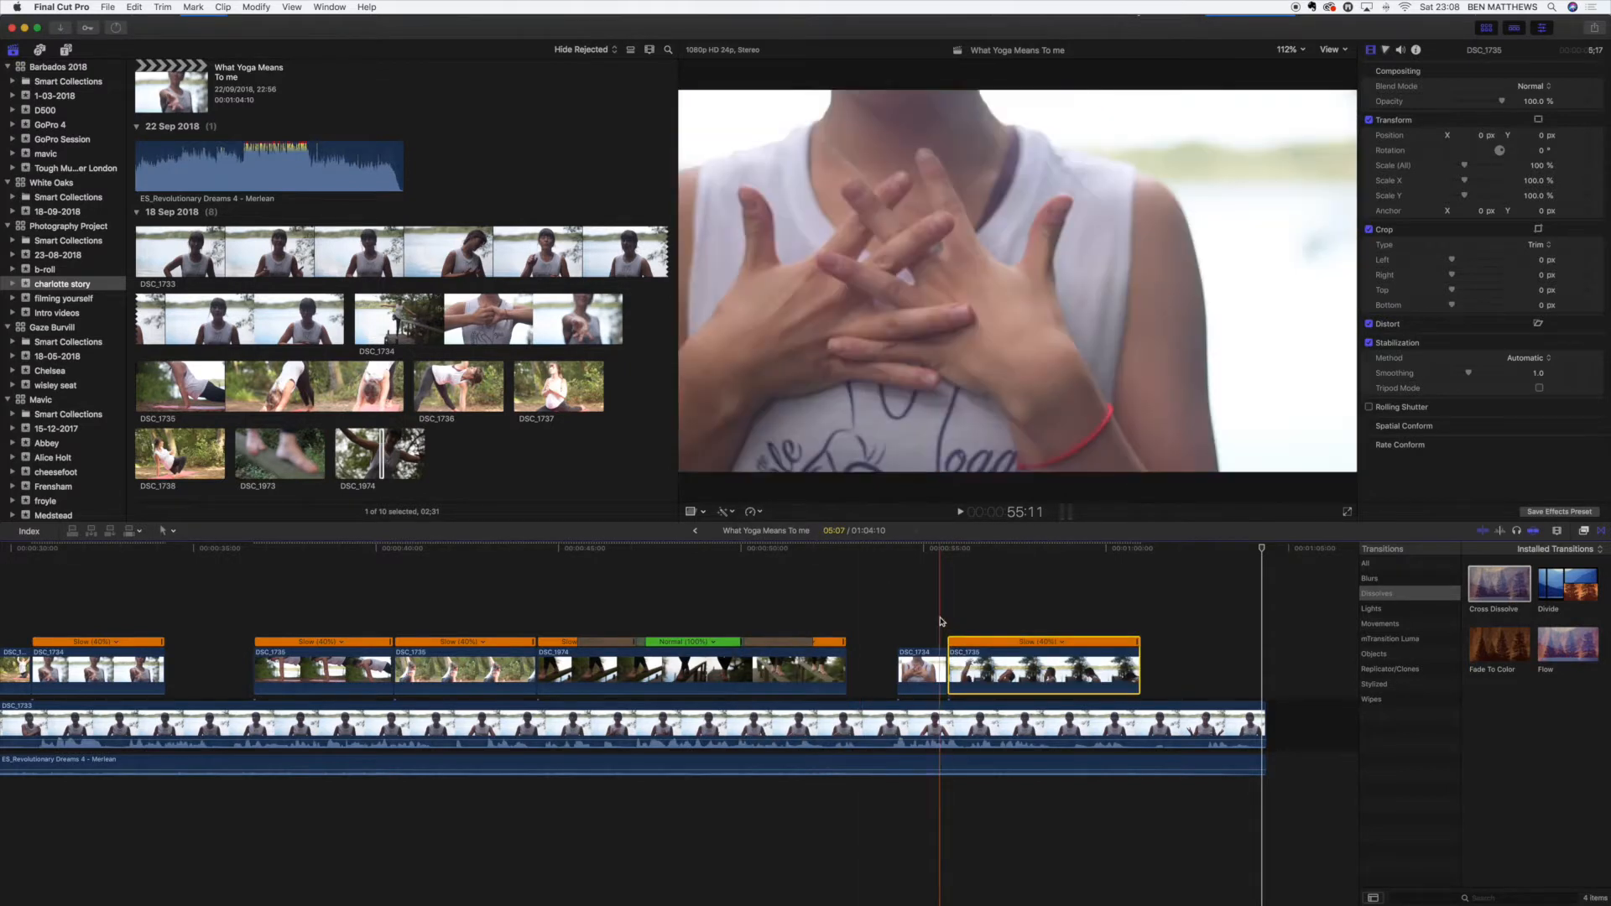
key("space")
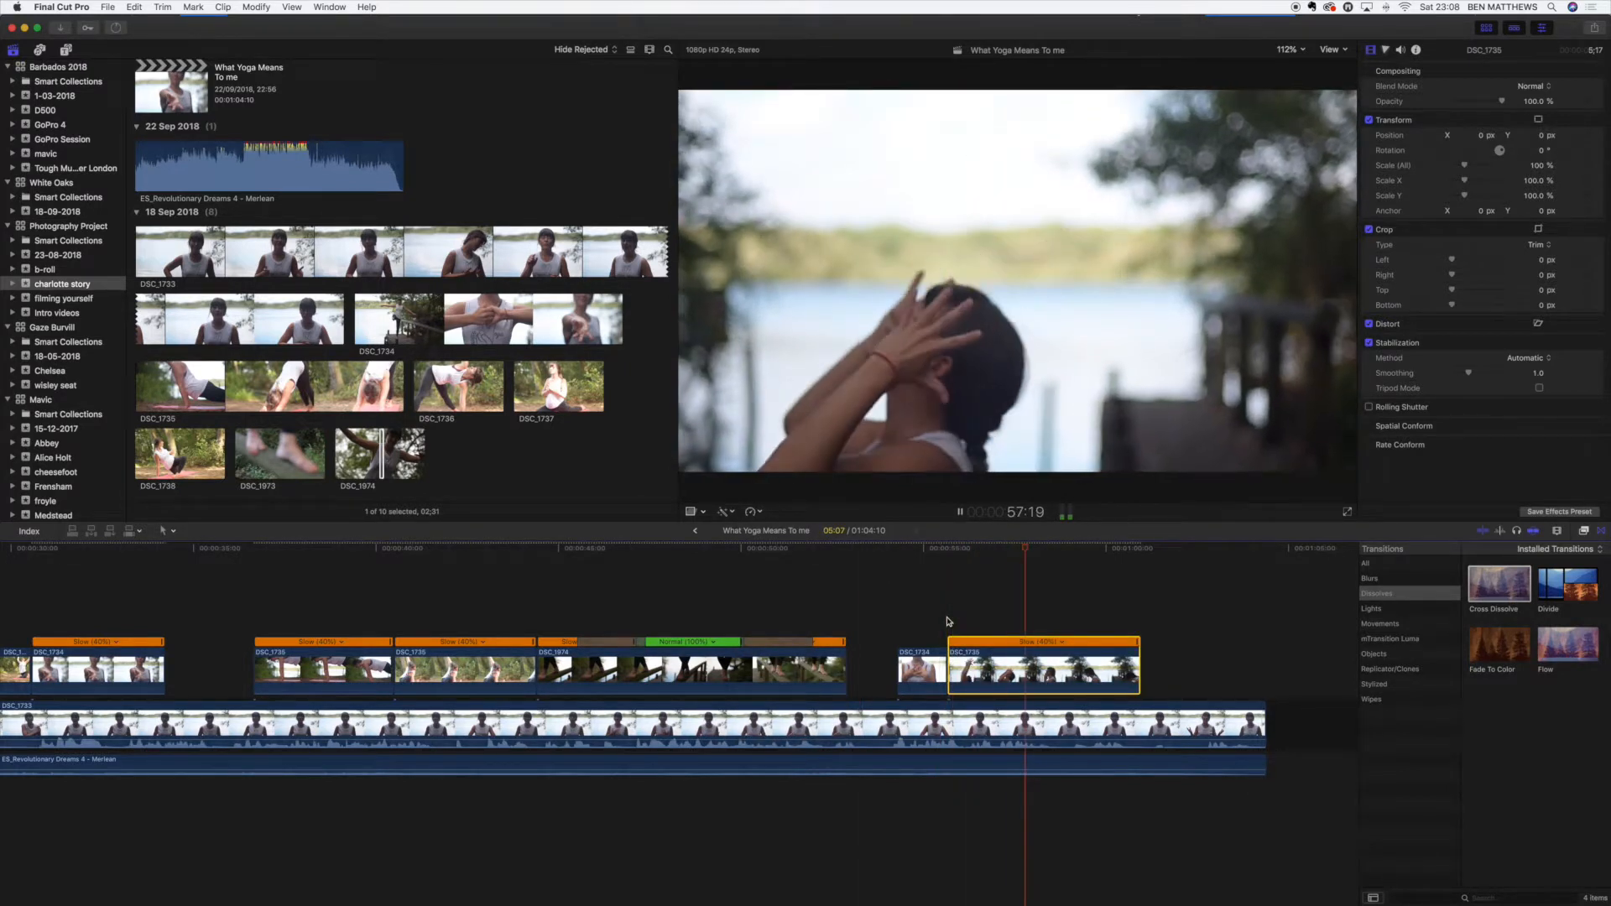
key("space")
- Delete the hands close-up, move the slowed DSC_1735 clip to about 54 seconds, and trim its end to about 59 seconds
left_click(920, 674)
key("Delete")
left_click_drag(1124, 672, 1066, 671)
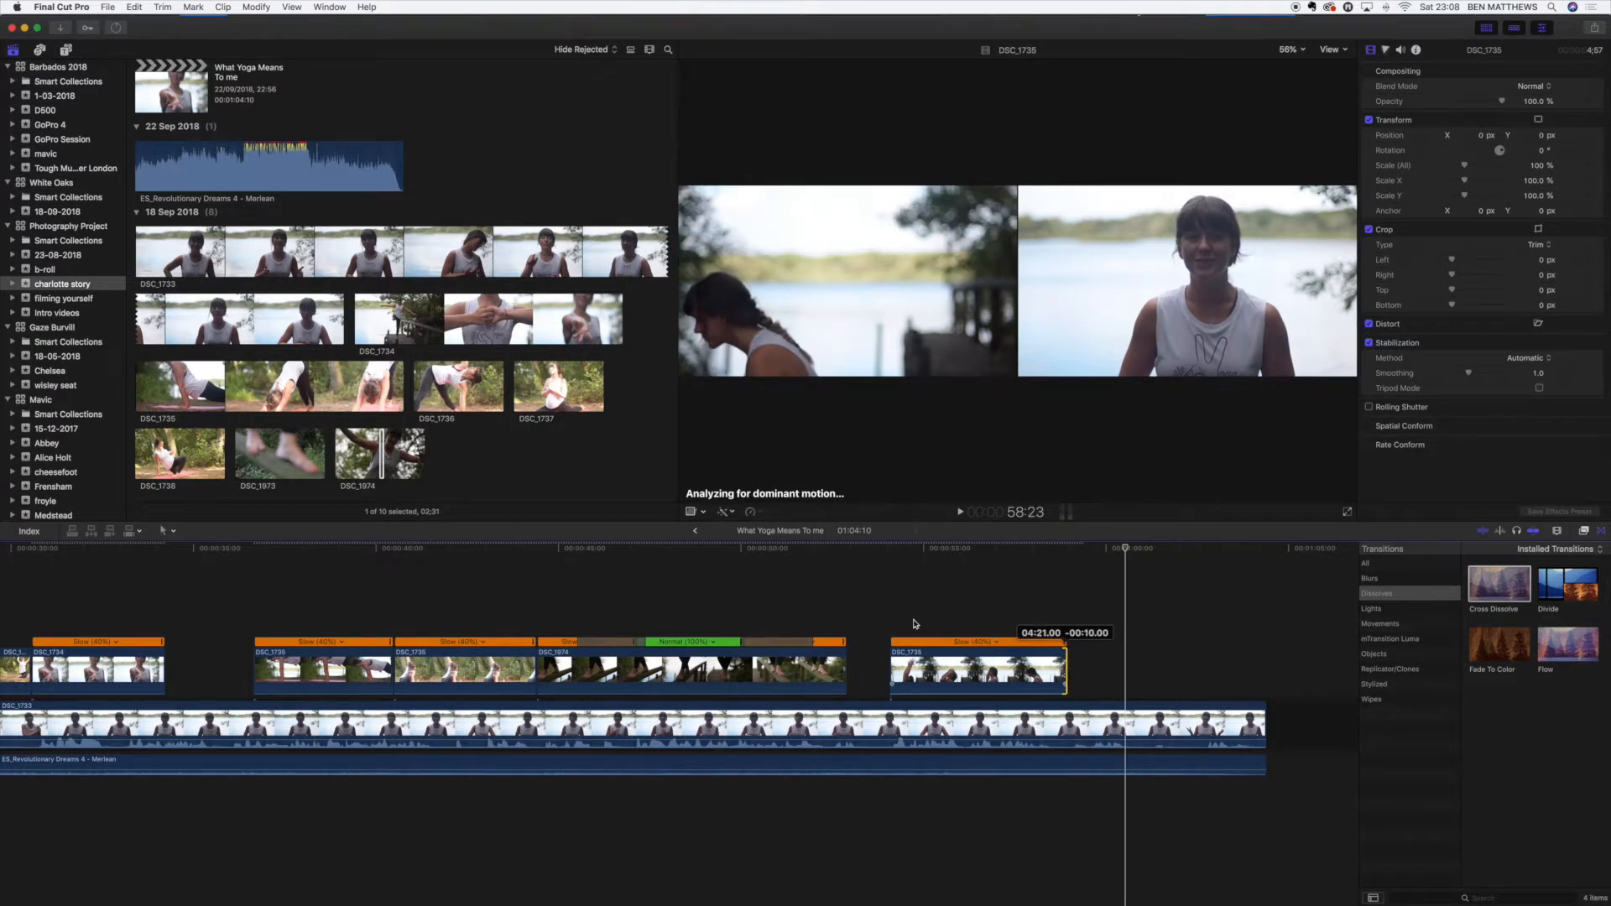
key("space")
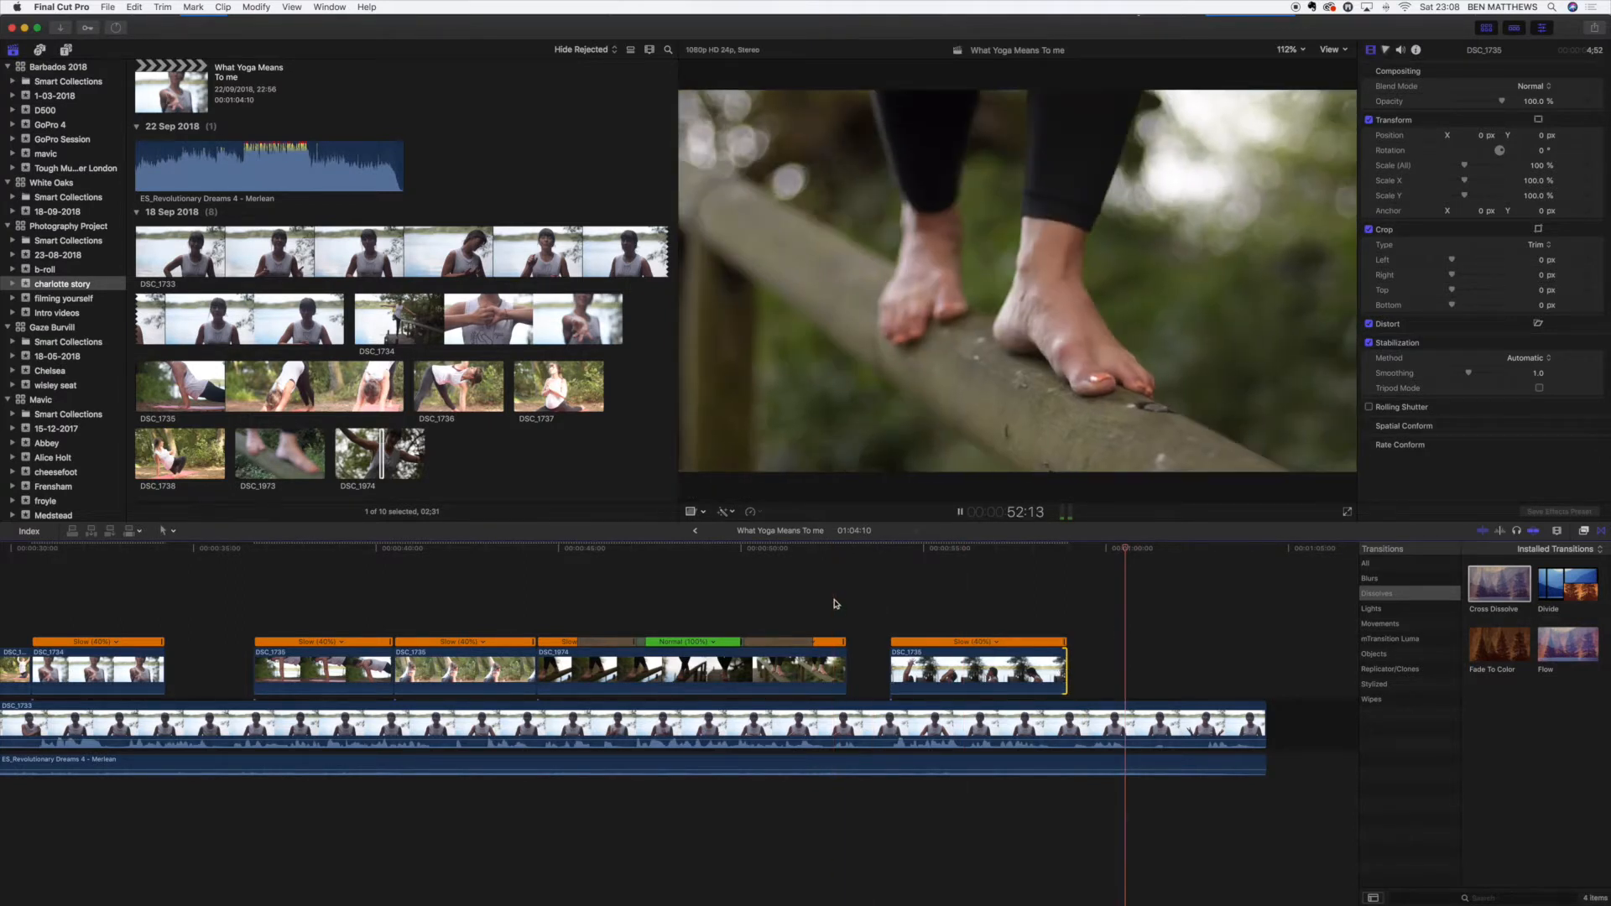
key("space")
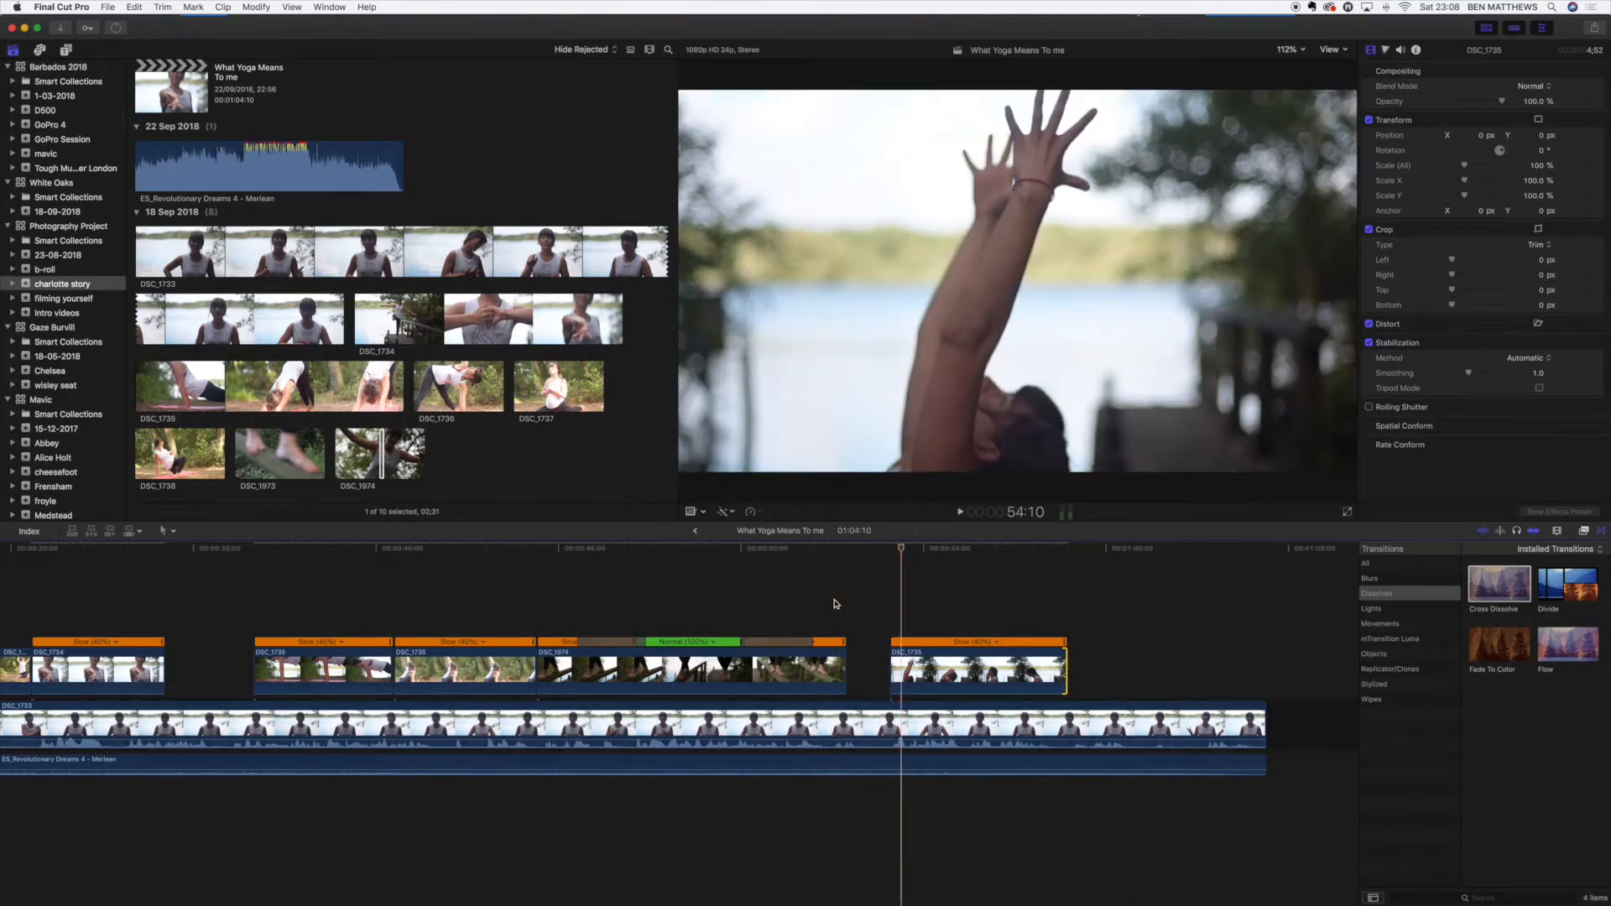
- Shift the two slowed DSC_1735 clips and DSC_1974 about half a second earlier, and shorten the last DSC_1735 clip's end slightly
left_click_drag(274, 550, 729, 676)
key("space")
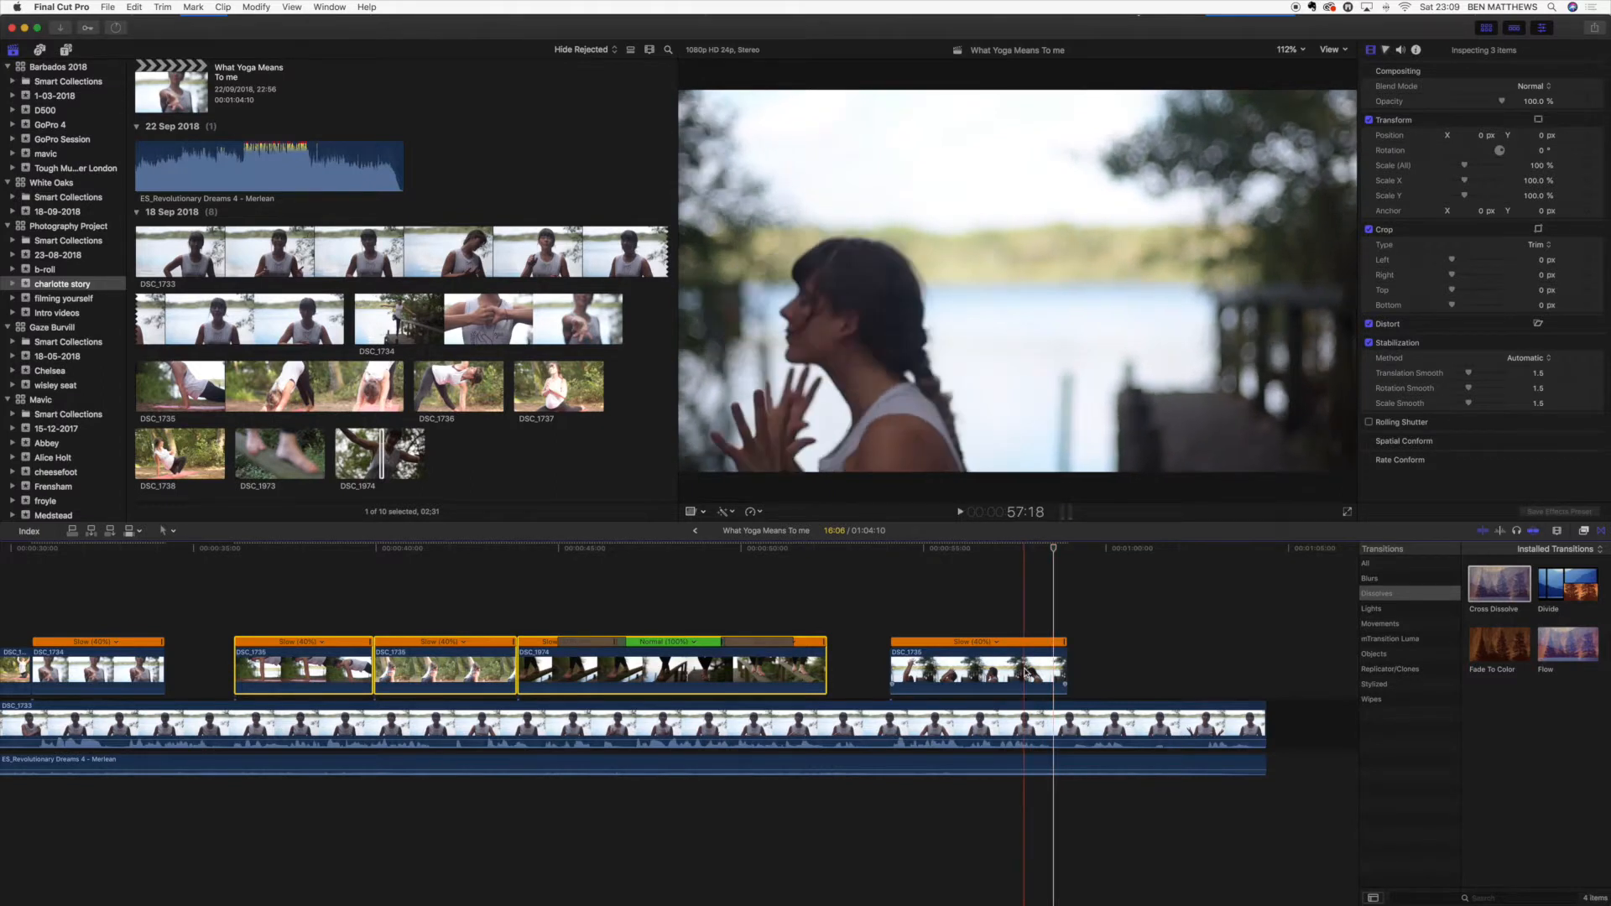
left_click_drag(1063, 667, 1051, 667)
- Play back the opening b-roll, and trim the end of the short slowed DSC_1734 clip to about 19 seconds
scroll(1050, 667, "left", 10)
left_click(377, 572)
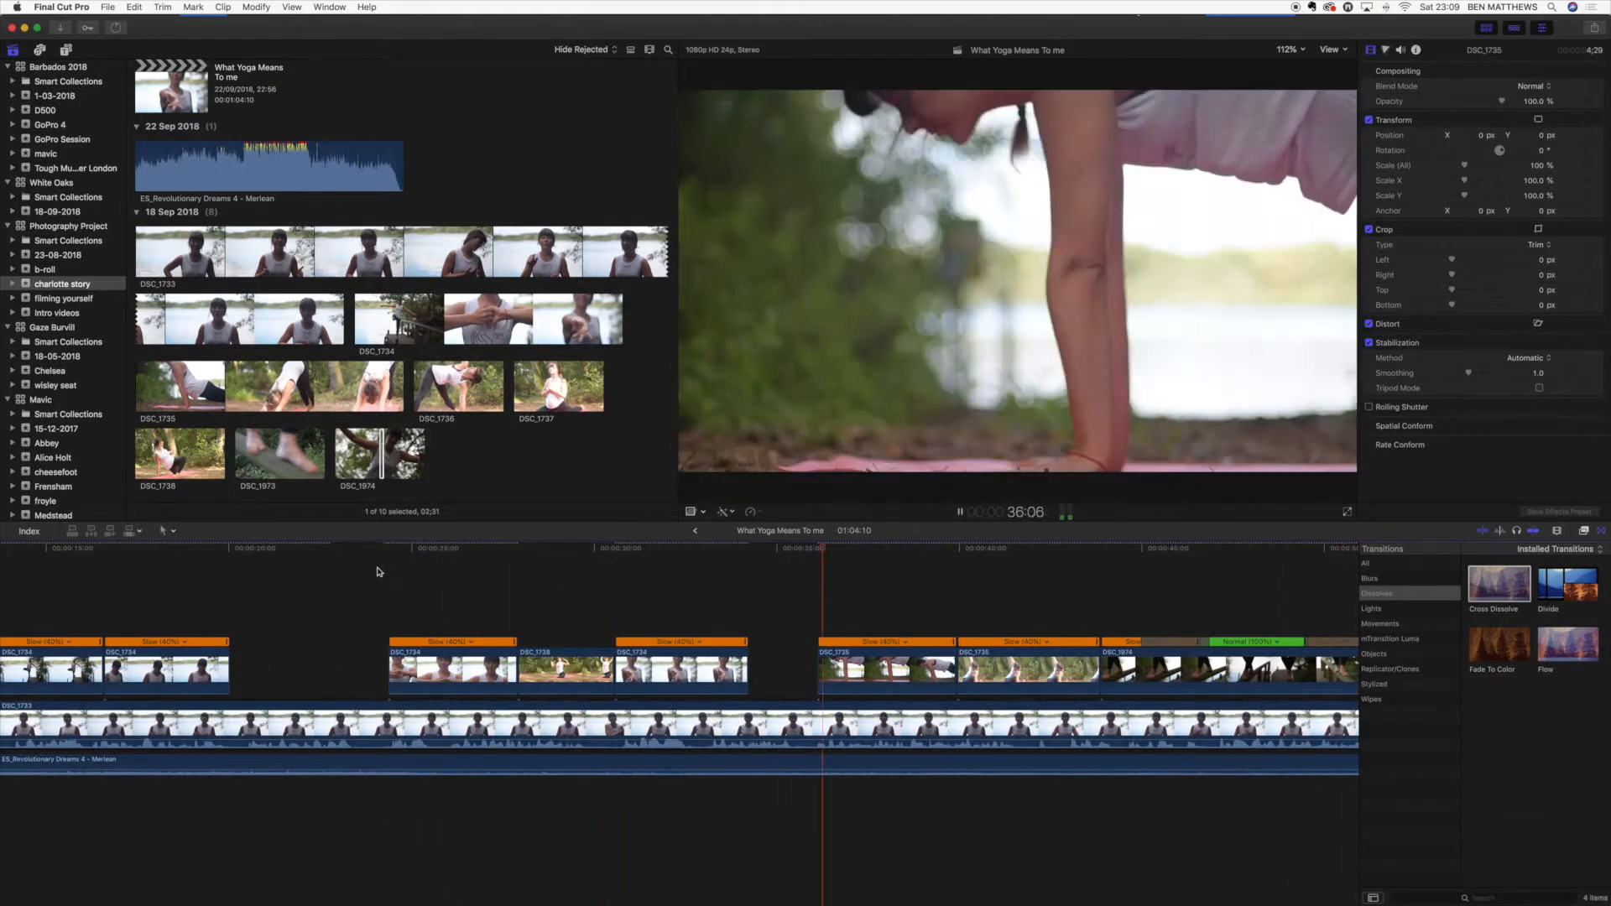
key("shift+z")
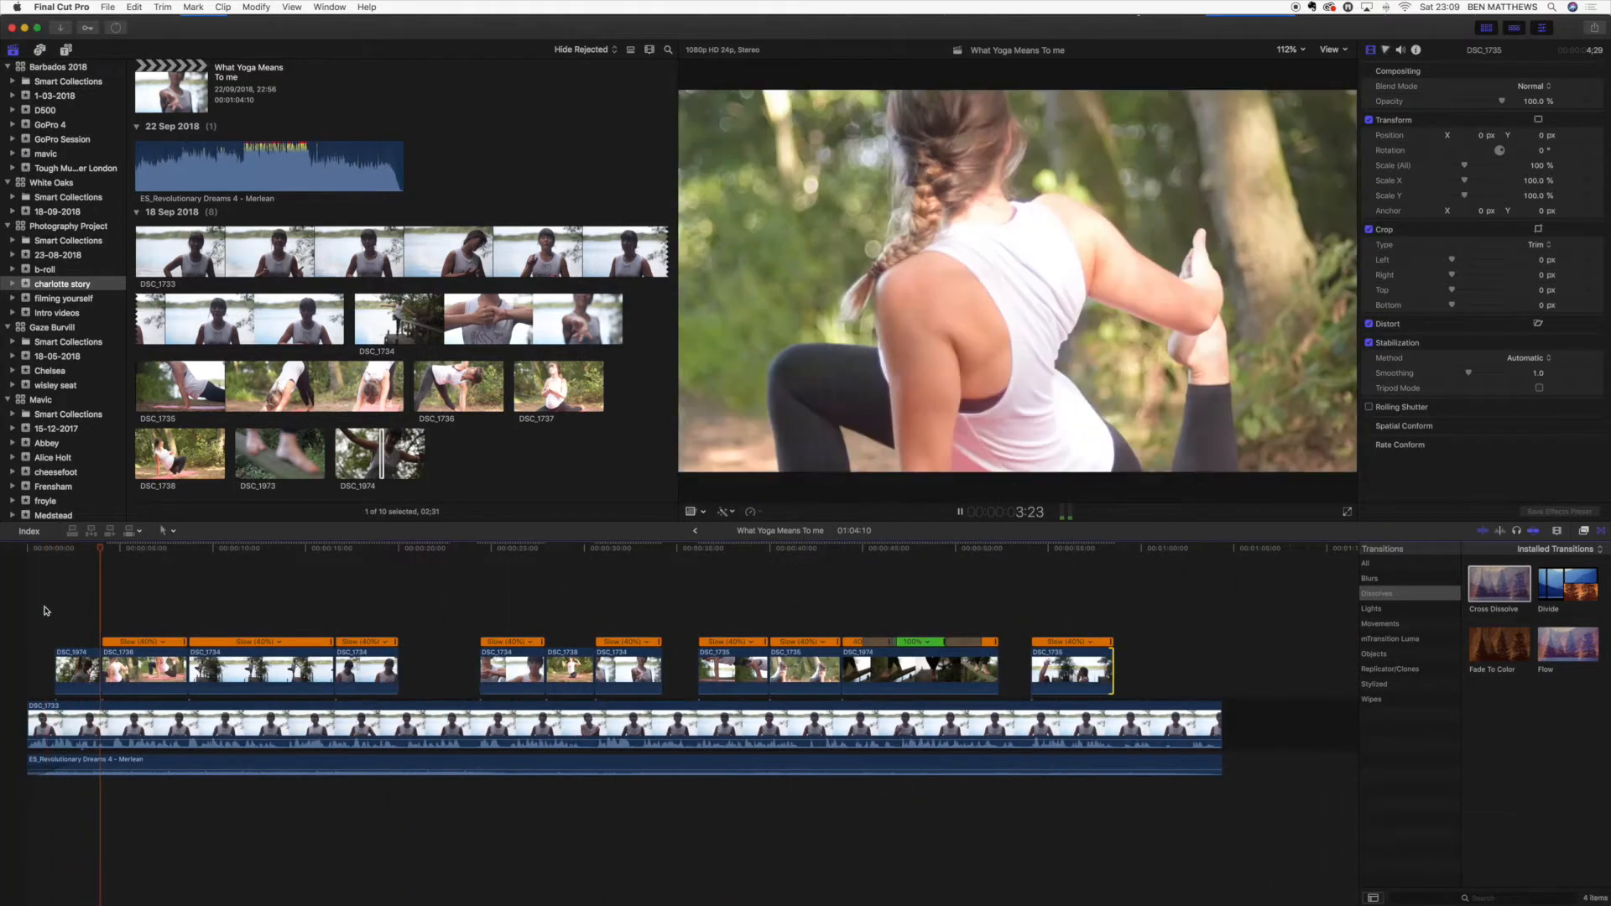
left_click(114, 604)
left_click_drag(395, 621, 390, 672)
left_click(107, 610)
left_click_drag(390, 671, 386, 671)
key("space")
- Remove the opening DSC_1974 clip, and swap the two slowed DSC_1734 clips so the shorter one follows DSC_1736
left_click_drag(195, 671, 310, 594)
key("space")
key("space")
left_click(255, 618)
key("space")
key("space")
left_click_drag(319, 672, 223, 671)
left_click_drag(290, 600, 314, 665)
key("space")
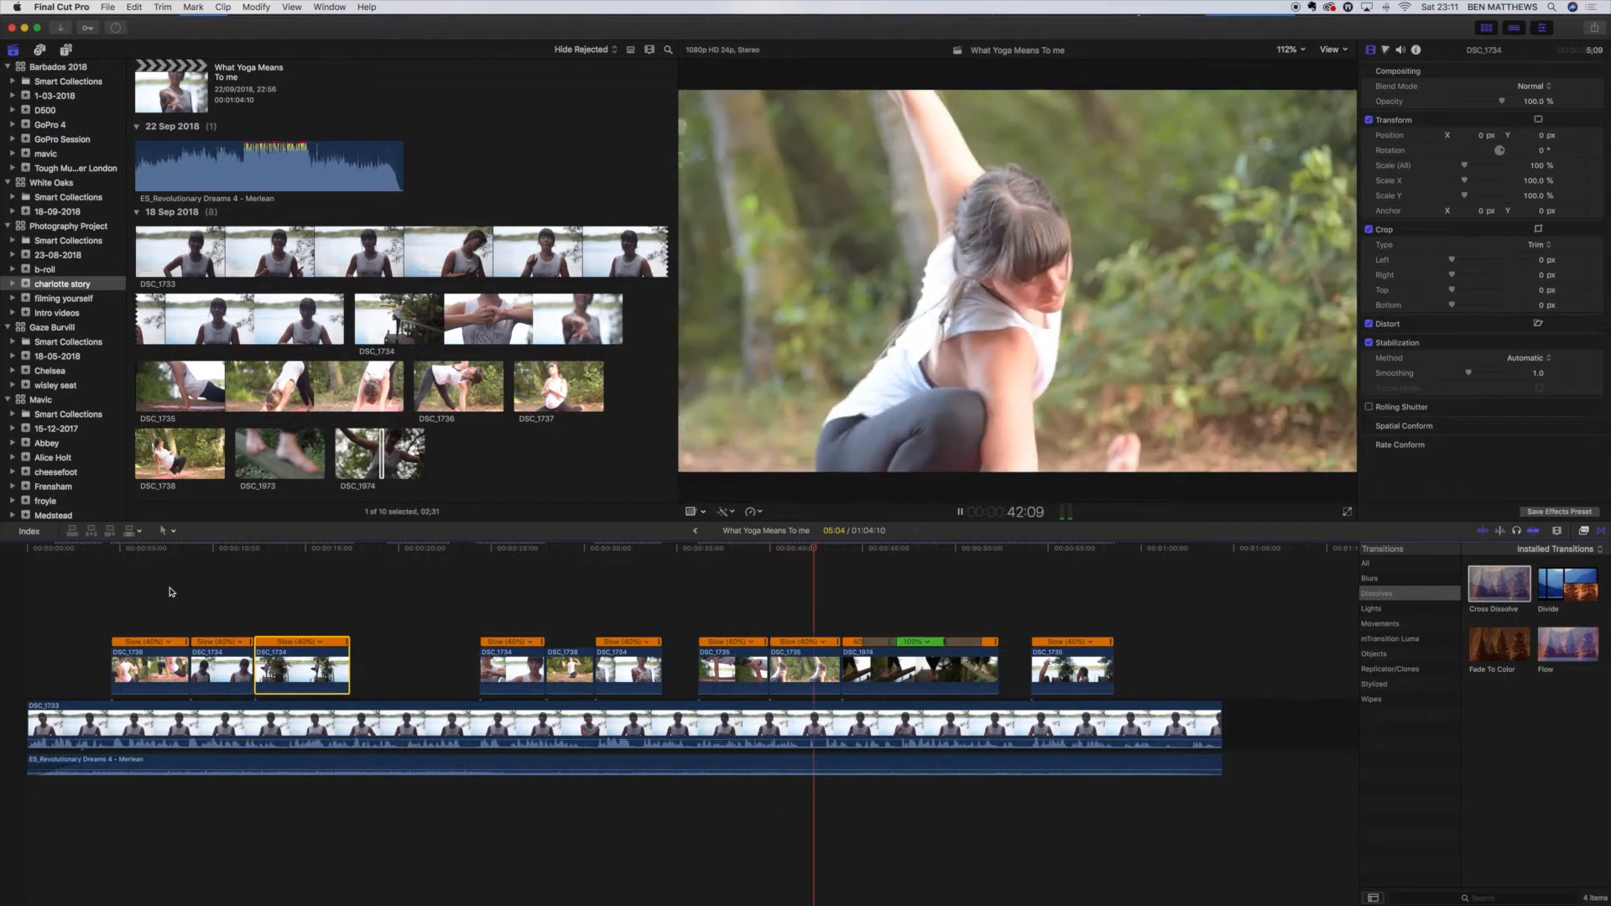
- Shorten the normal-speed middle segment of DSC_1974 from both ends, and play the story through the closing shot
key("space")
left_click_drag(945, 642, 911, 642)
left_click_drag(896, 641, 903, 641)
key("space")
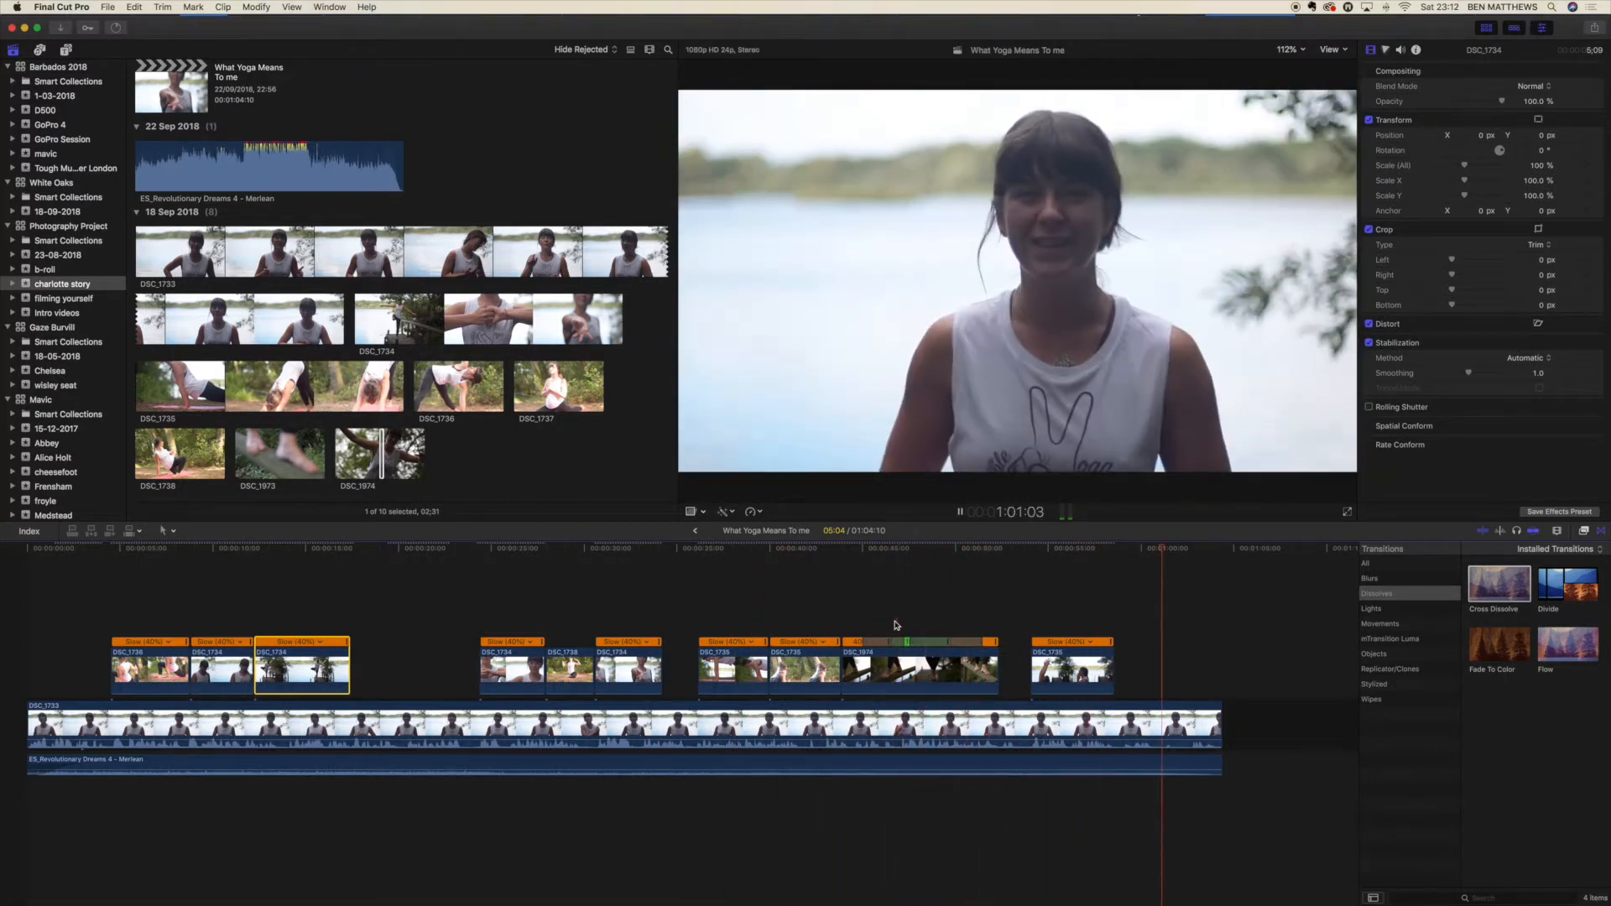